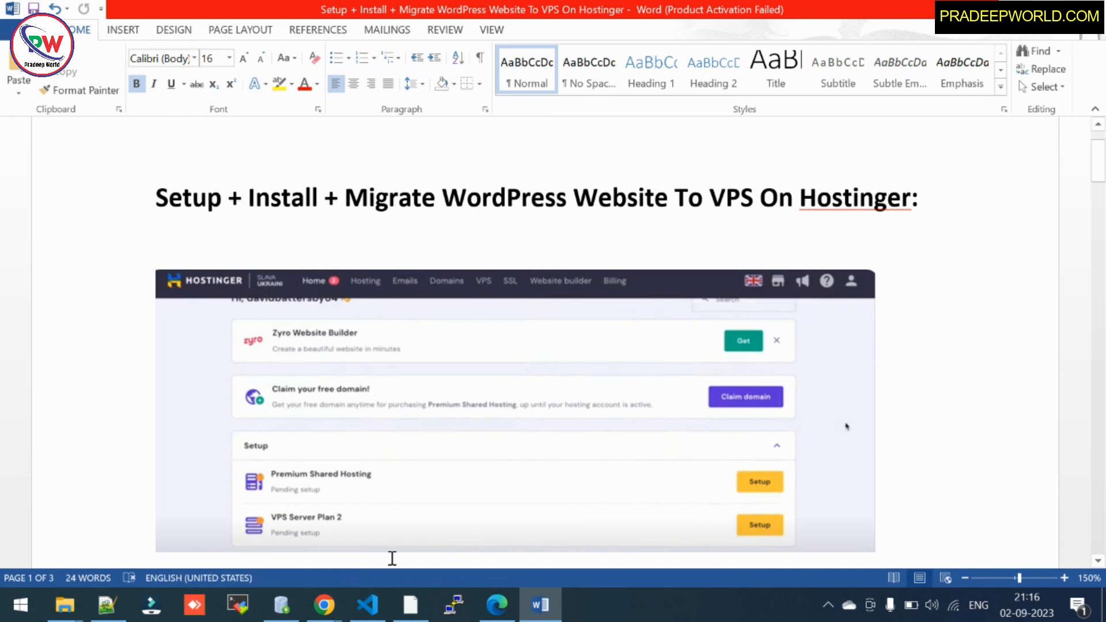
Step: Switch to the browser, open the Hostinger home dashboard and dismiss the error notifications
click(420, 609)
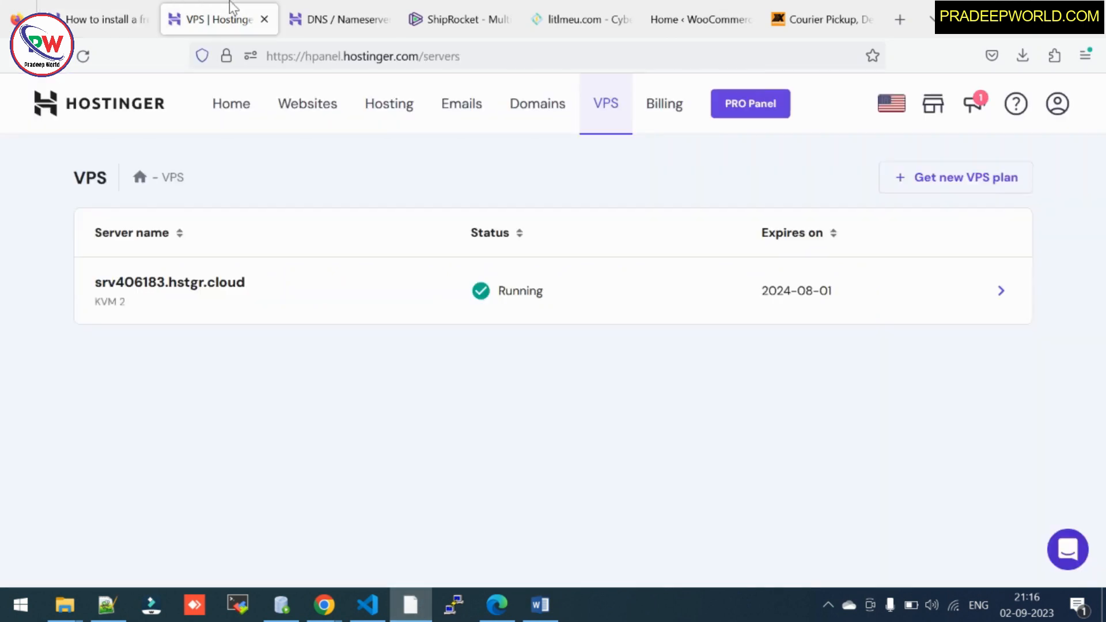
click(229, 19)
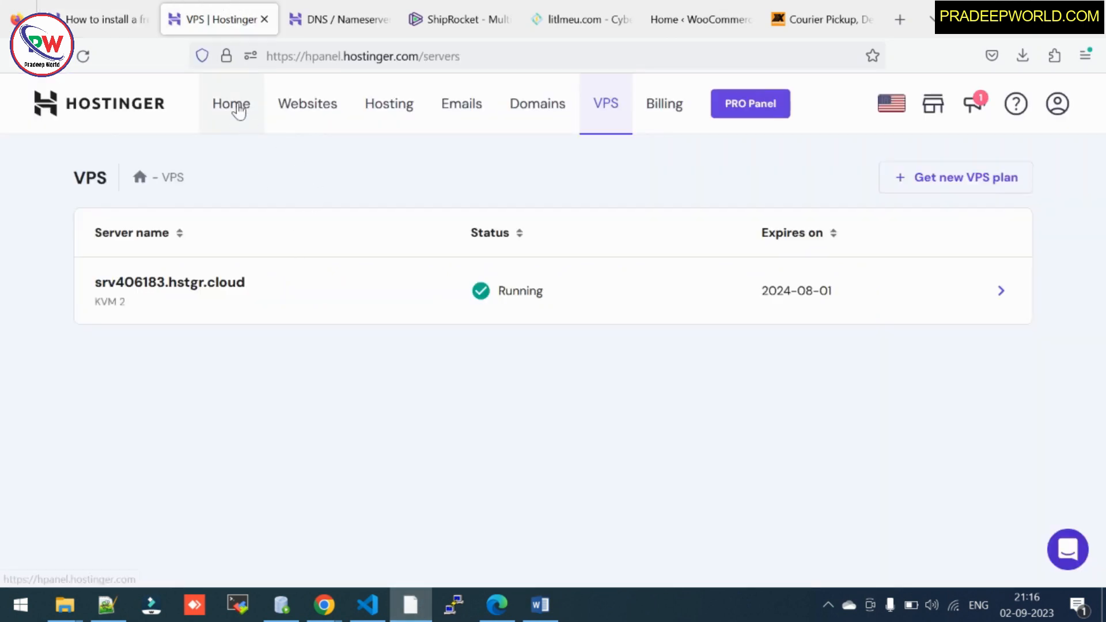
click(231, 103)
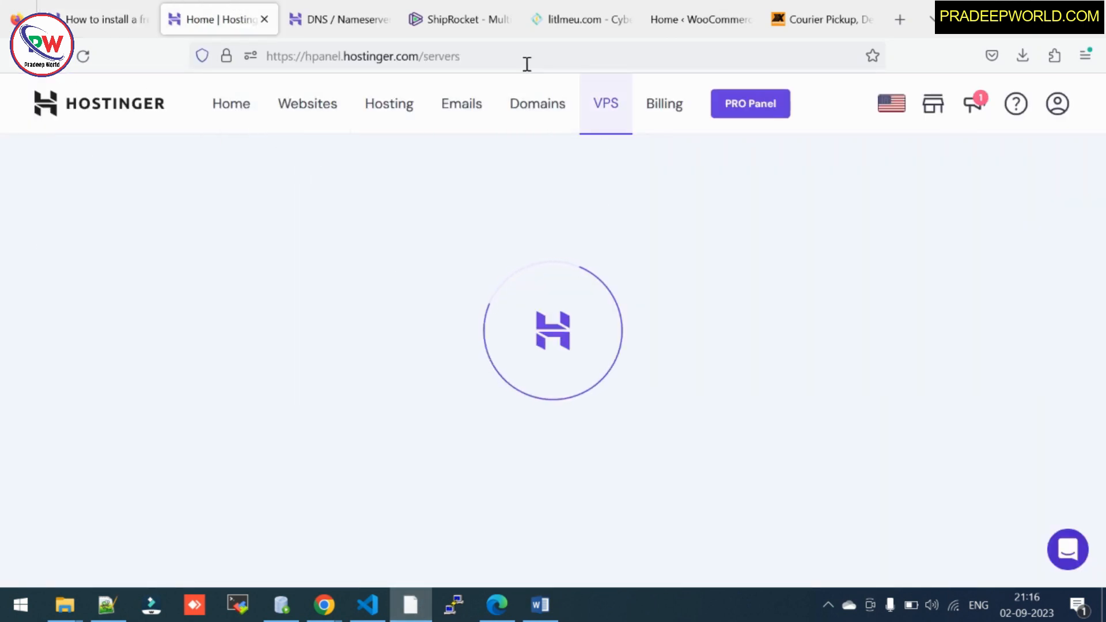
click(521, 58)
click(292, 236)
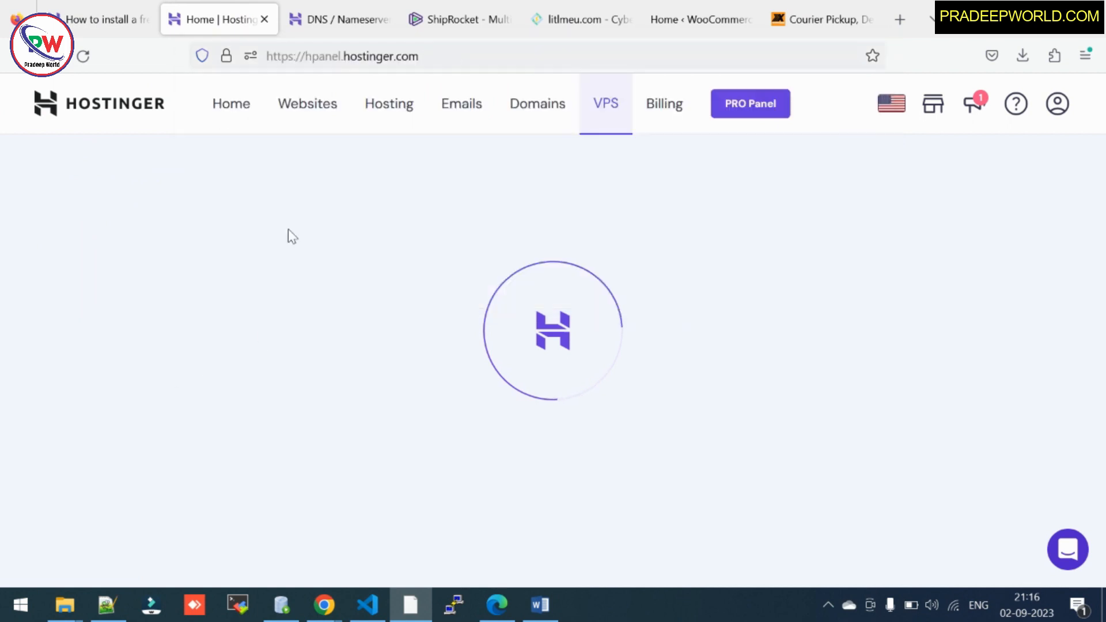
click(487, 54)
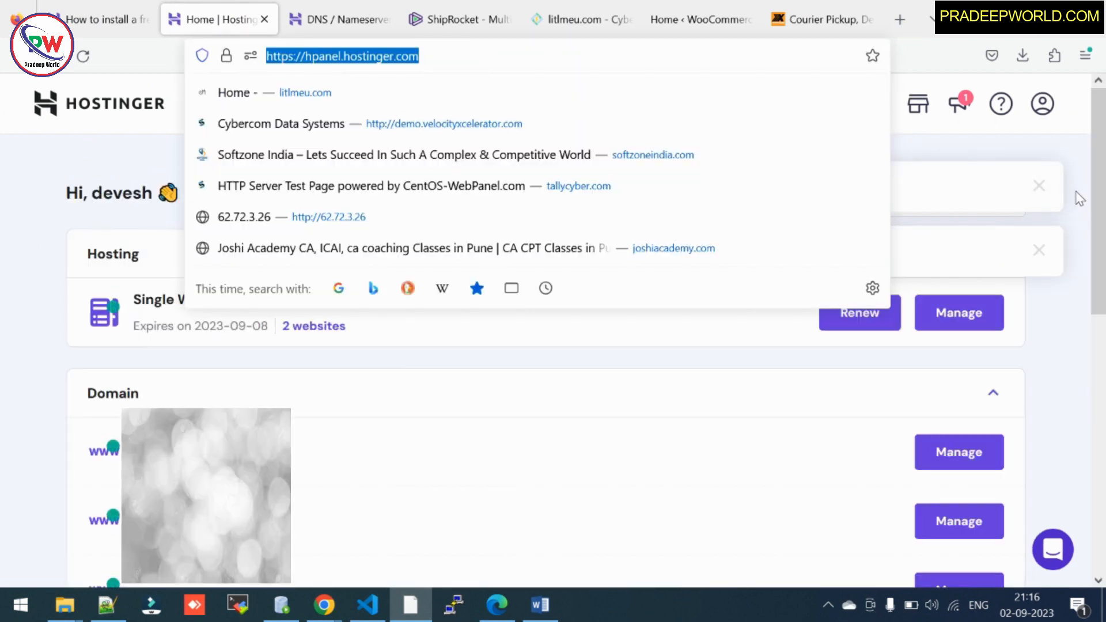
click(1079, 199)
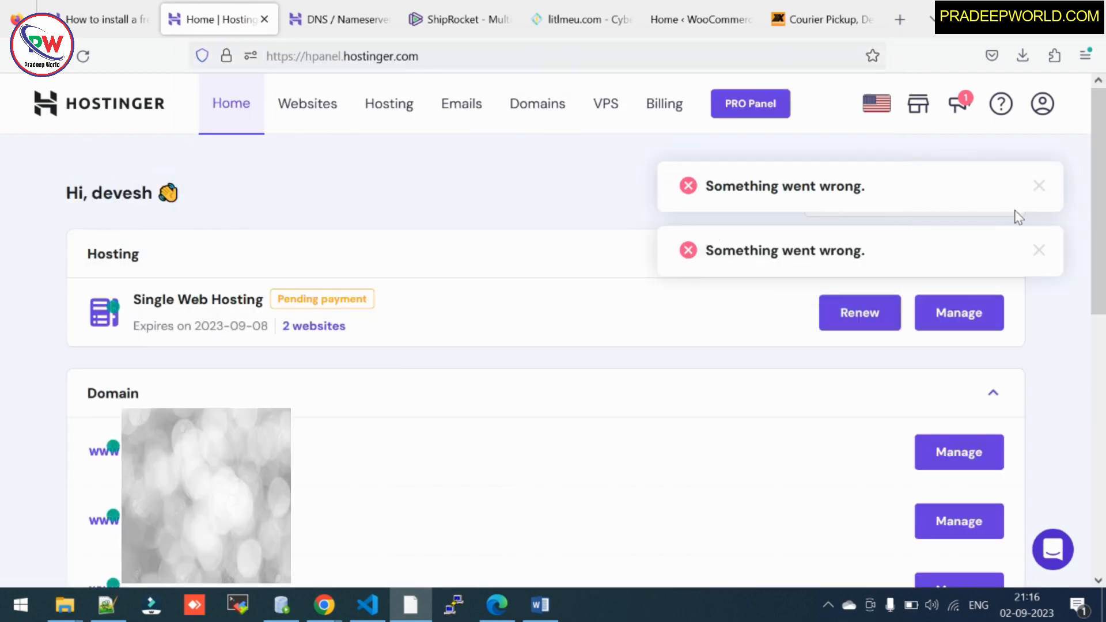
click(1039, 198)
click(1039, 250)
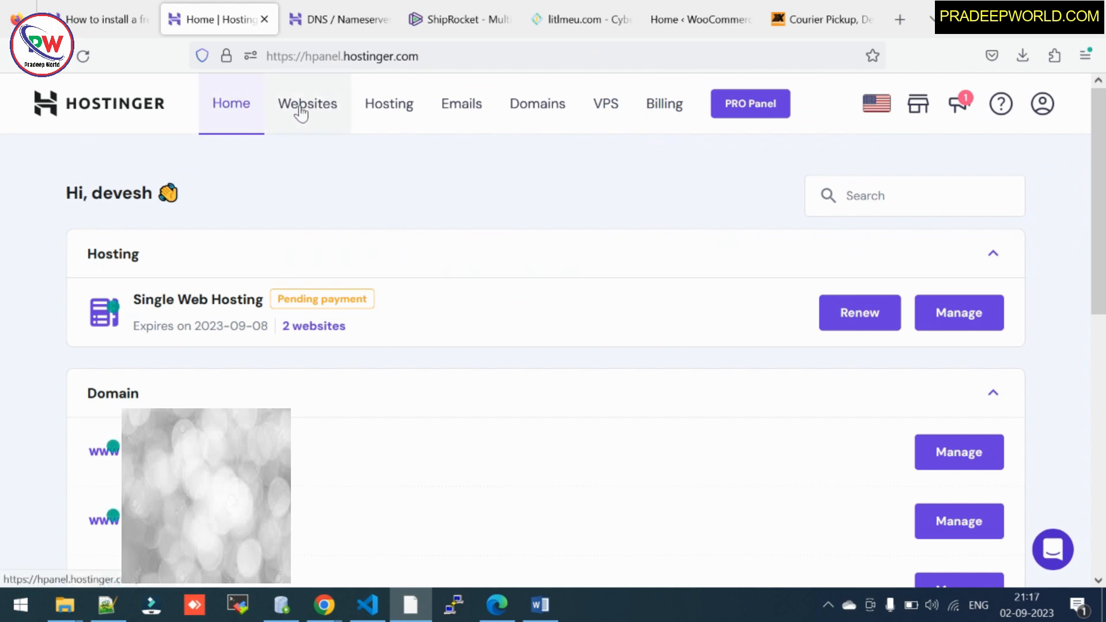
Step: Look through the Hosting, Emails and Domains sections, view the KVM 2 server's overview and return to the VPS list
click(390, 110)
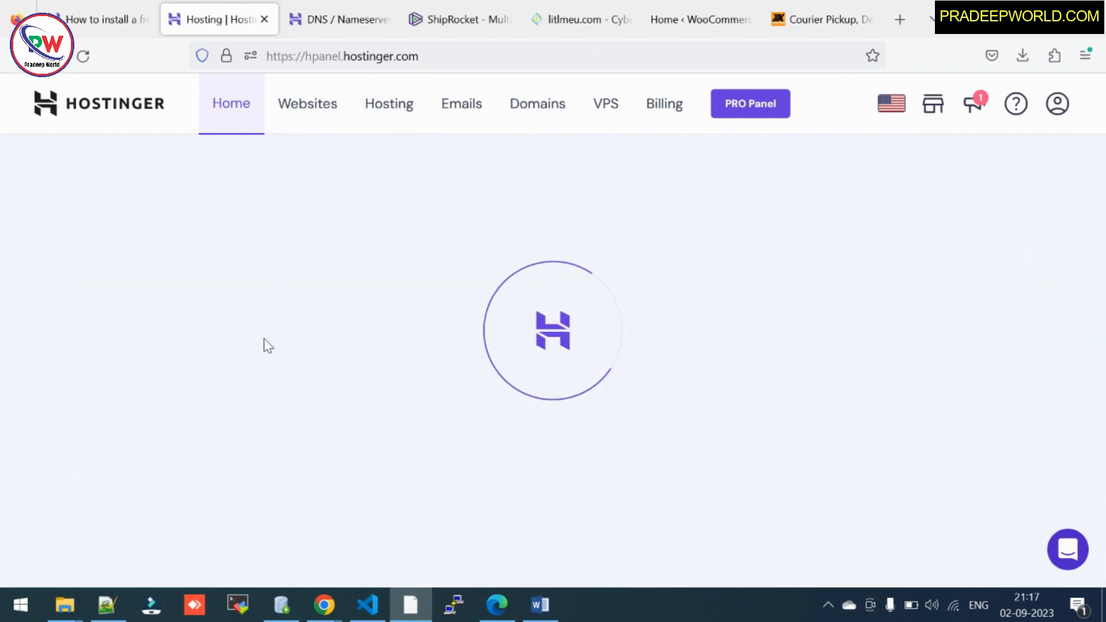
click(464, 110)
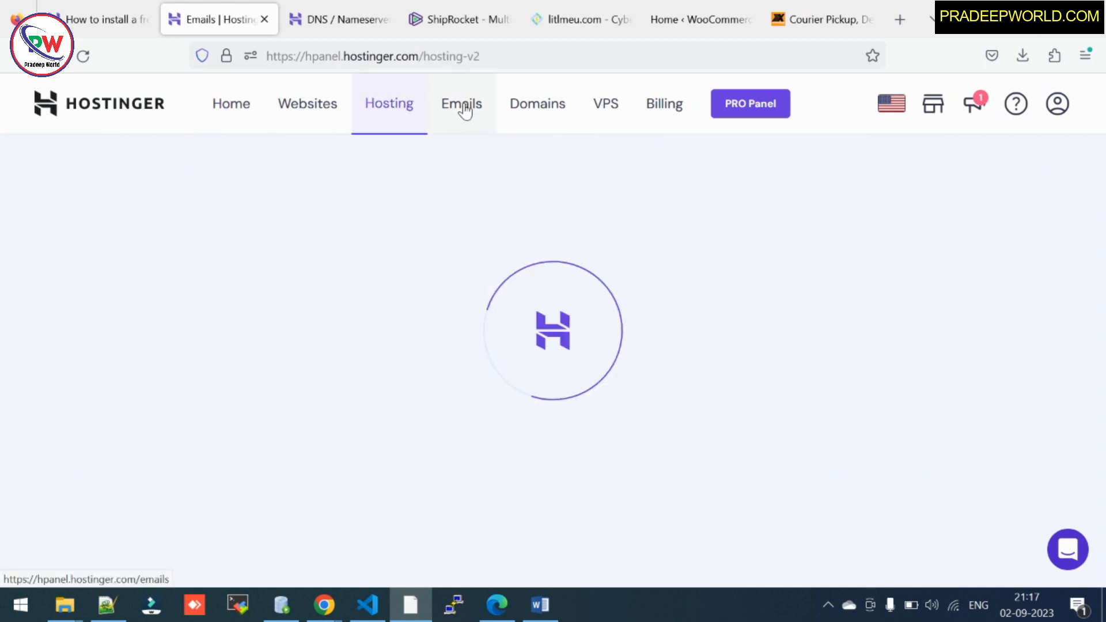
click(558, 119)
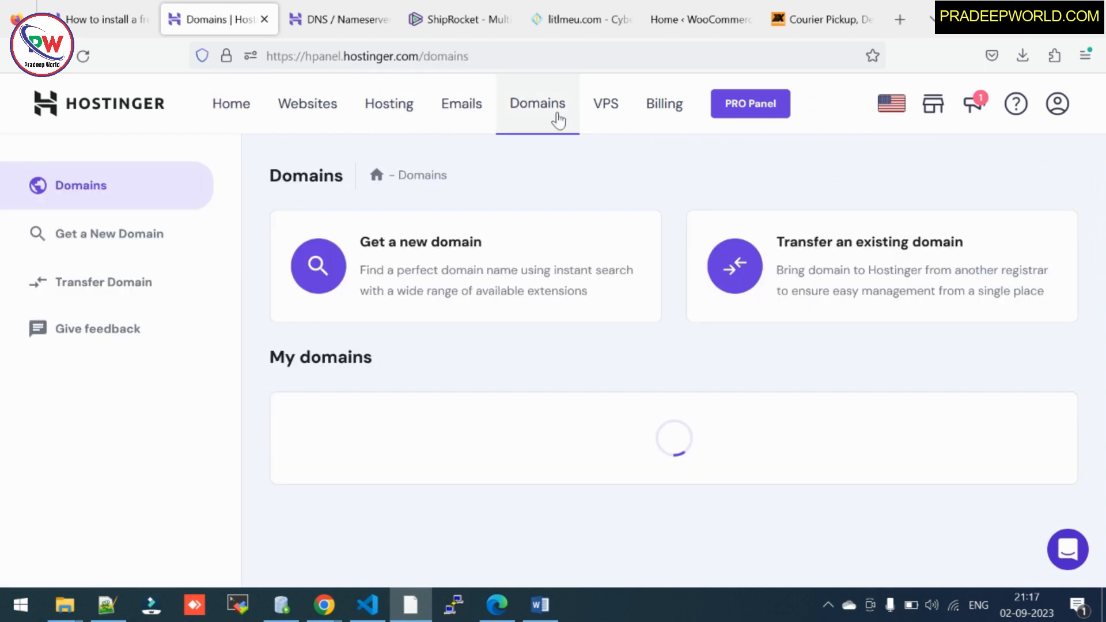
click(612, 116)
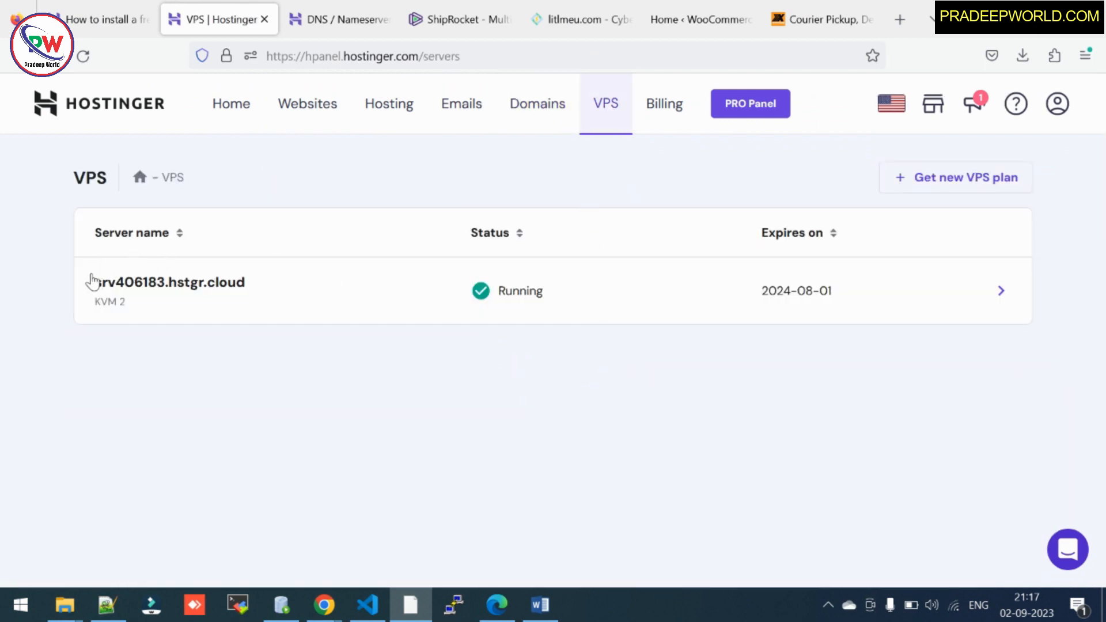
drag(90, 282, 257, 306)
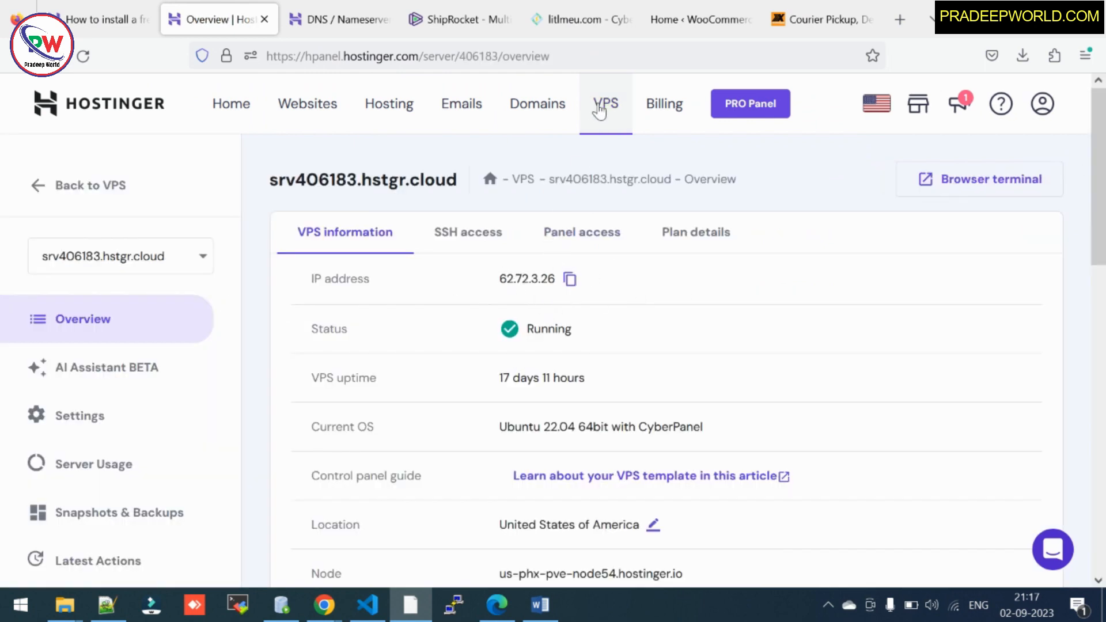
click(604, 102)
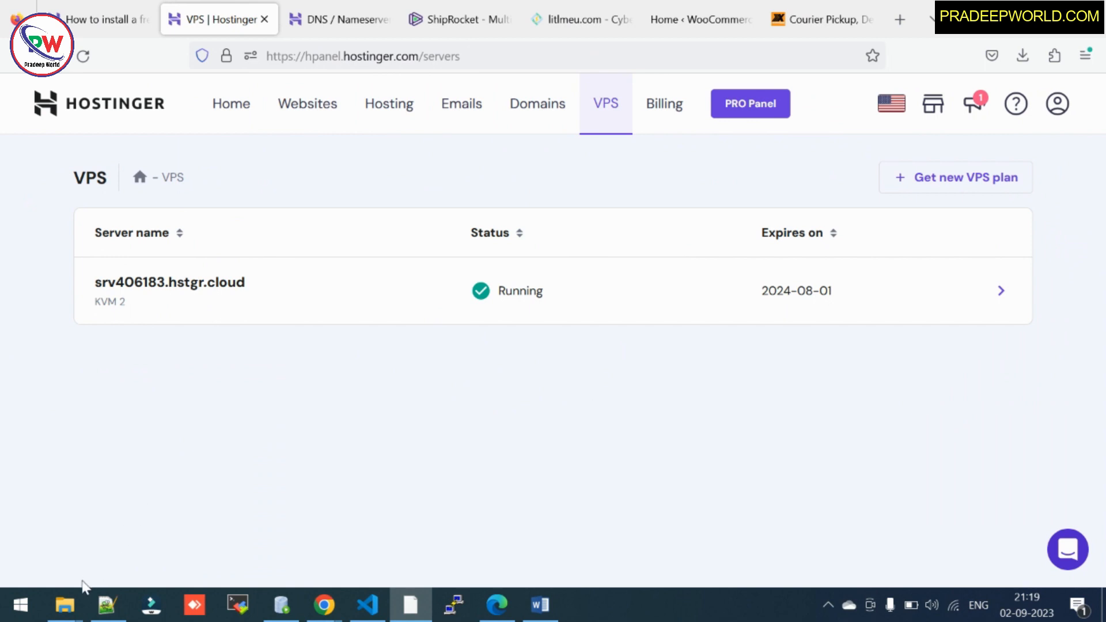
Step: Switch to File Explorer and open the shraddha Hospital folder inside Clients on drive D:
mouse_move(72, 607)
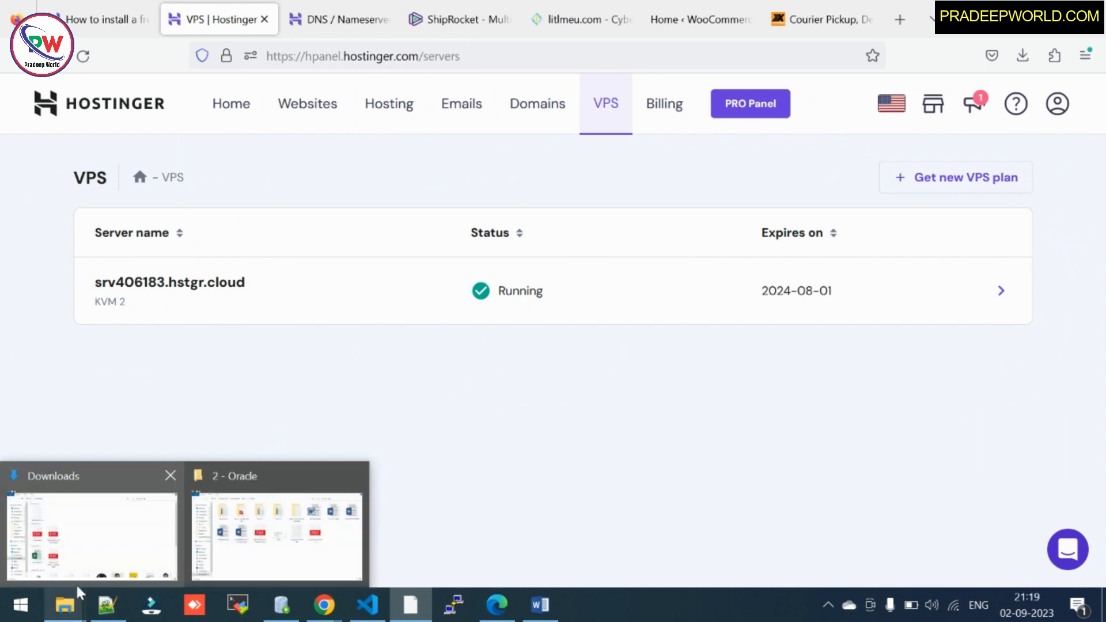
click(93, 561)
click(277, 570)
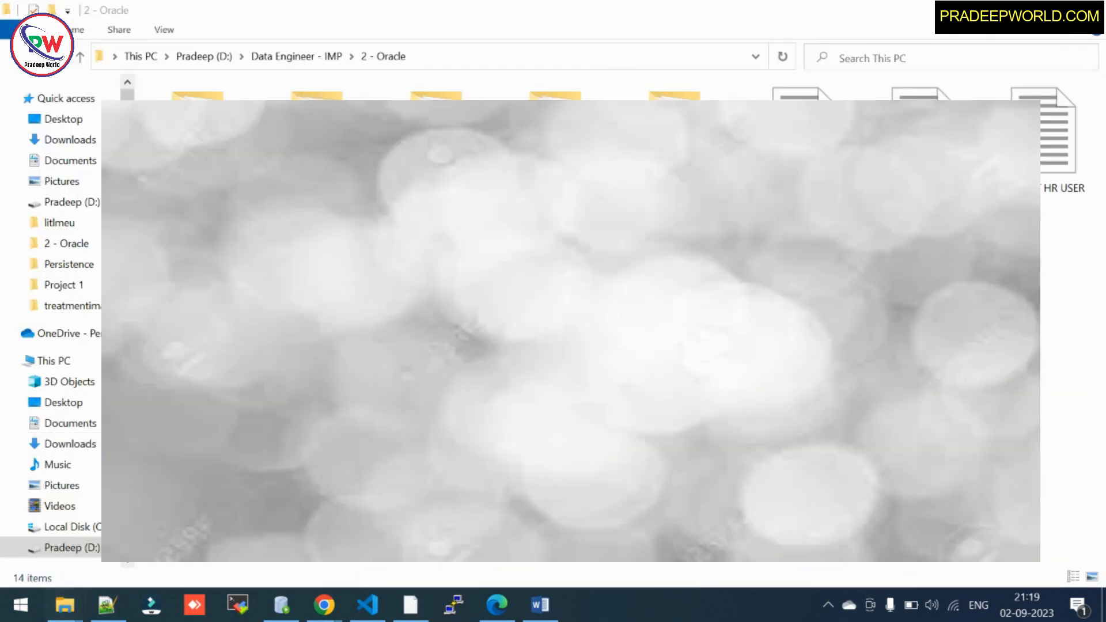
click(77, 206)
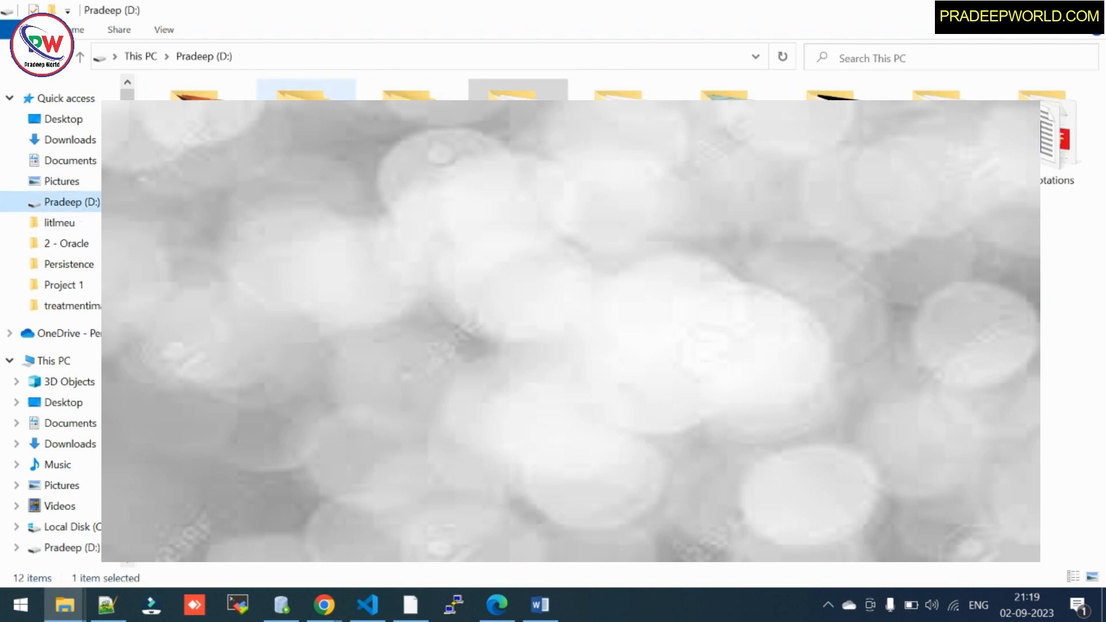
double_click(298, 95)
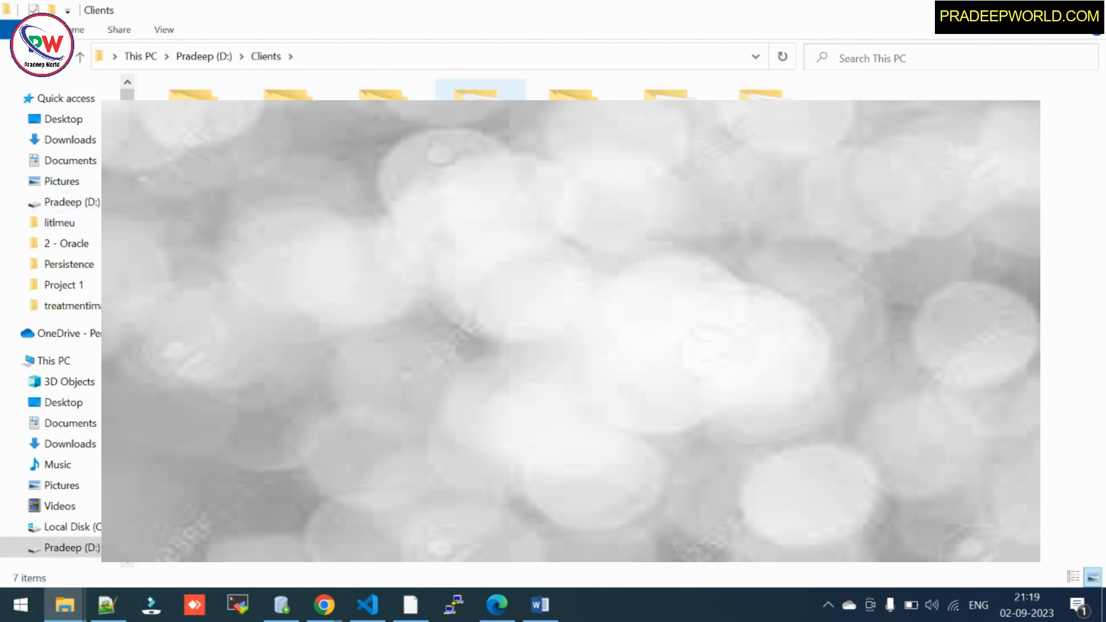
double_click(480, 115)
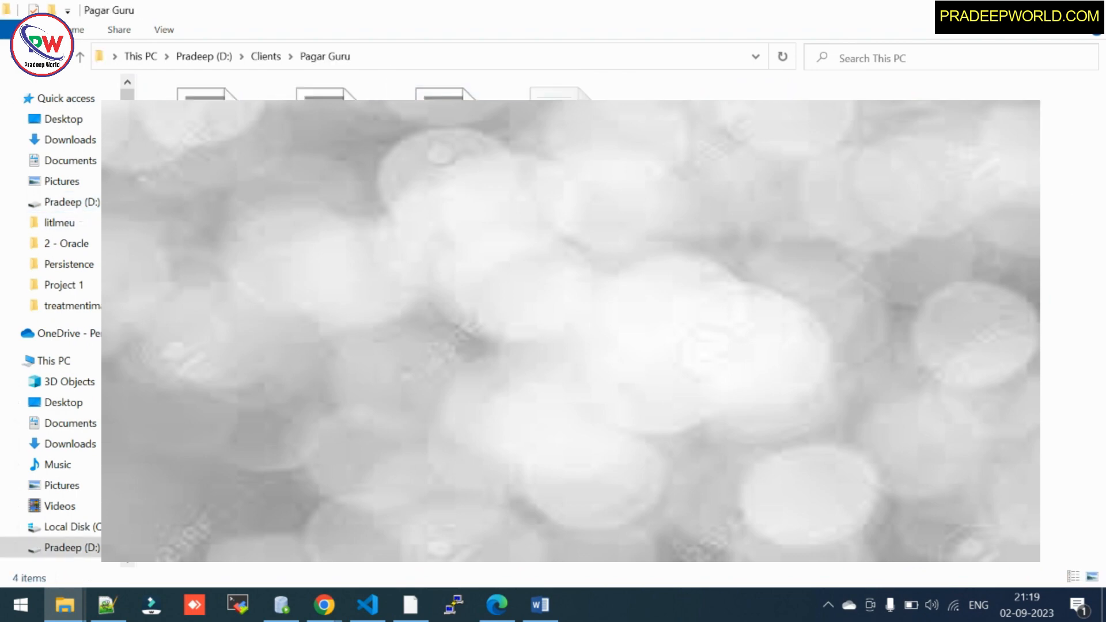
click(266, 57)
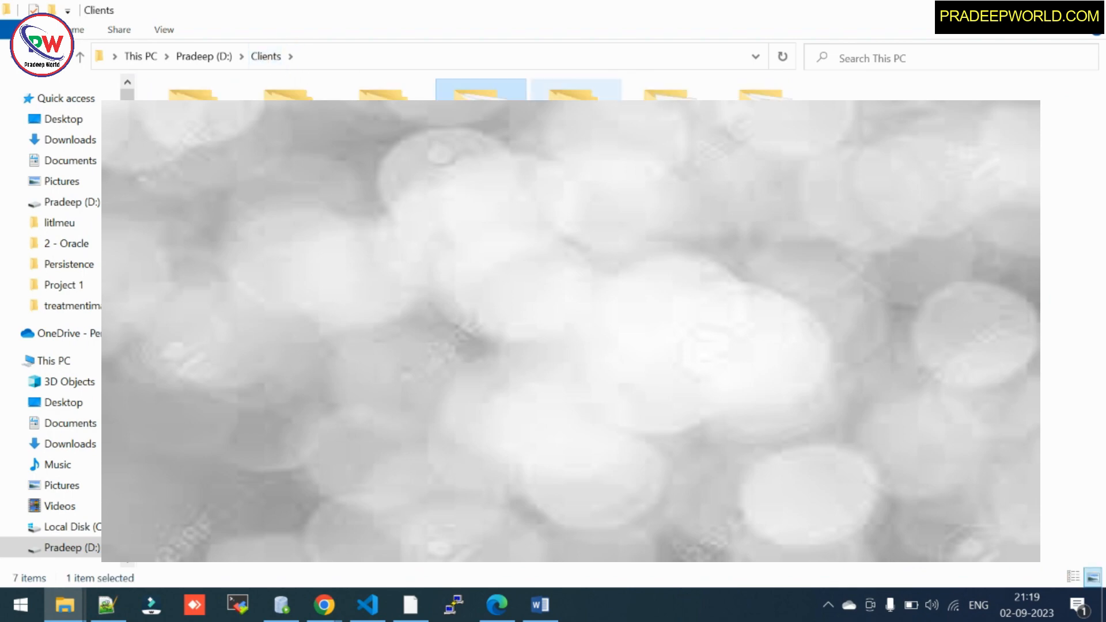
double_click(671, 116)
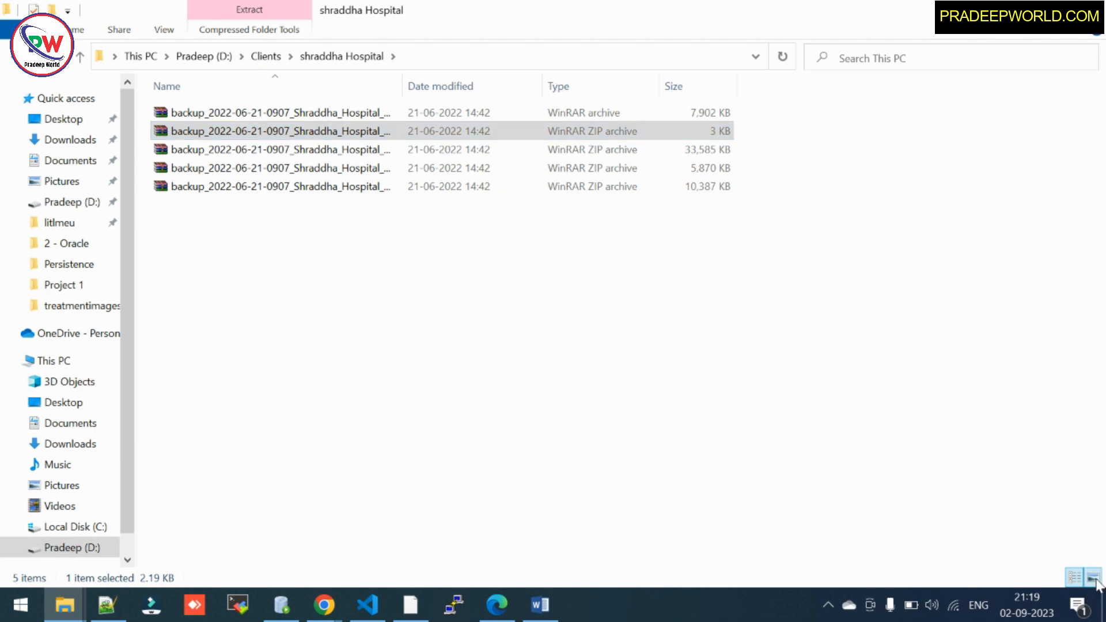
Step: Show the WordPress backup archives as large thumbnails and look over the whole set
click(1092, 577)
click(461, 370)
drag(756, 244, 149, 110)
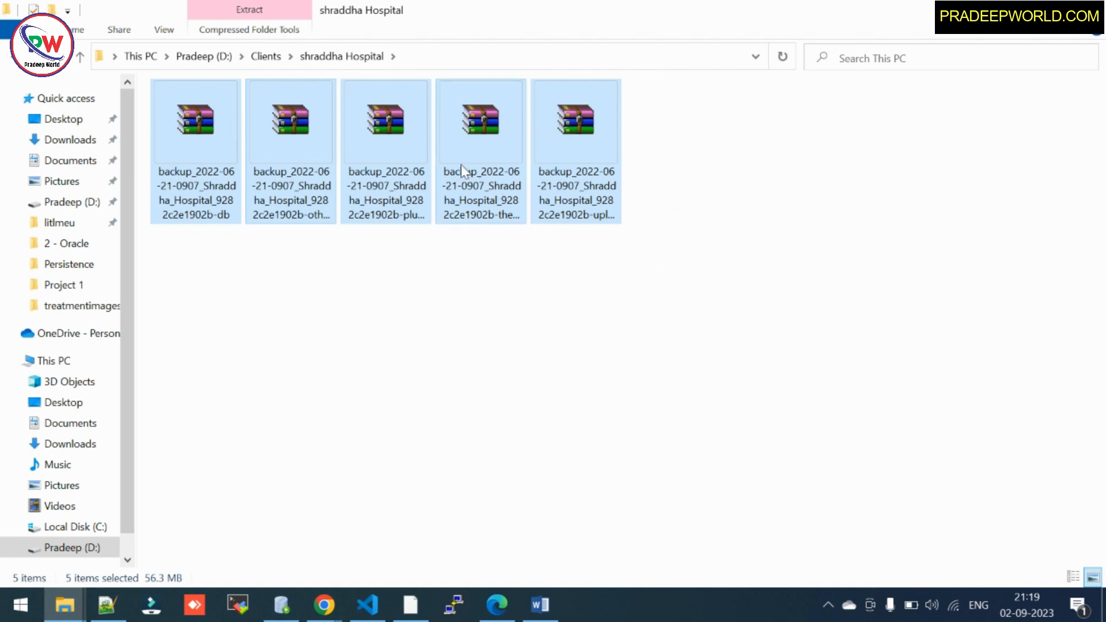
click(806, 178)
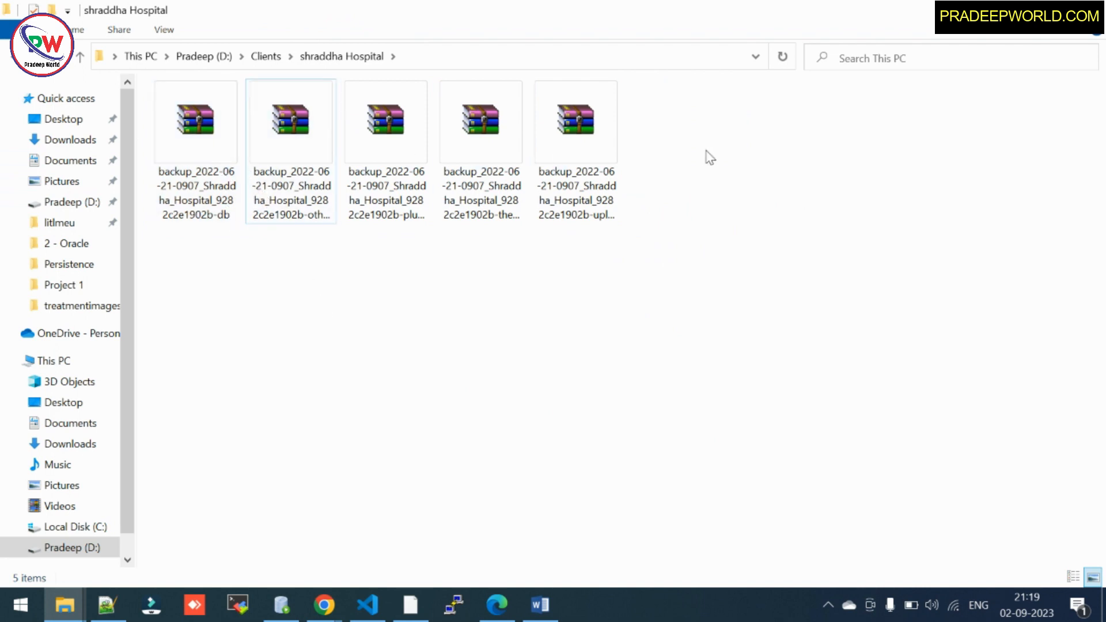
drag(736, 183, 197, 172)
click(650, 384)
Step: Switch to the Word migration guide and examine the dashboard screenshot with the pending VPS Server Plan 2 setup
mouse_move(546, 615)
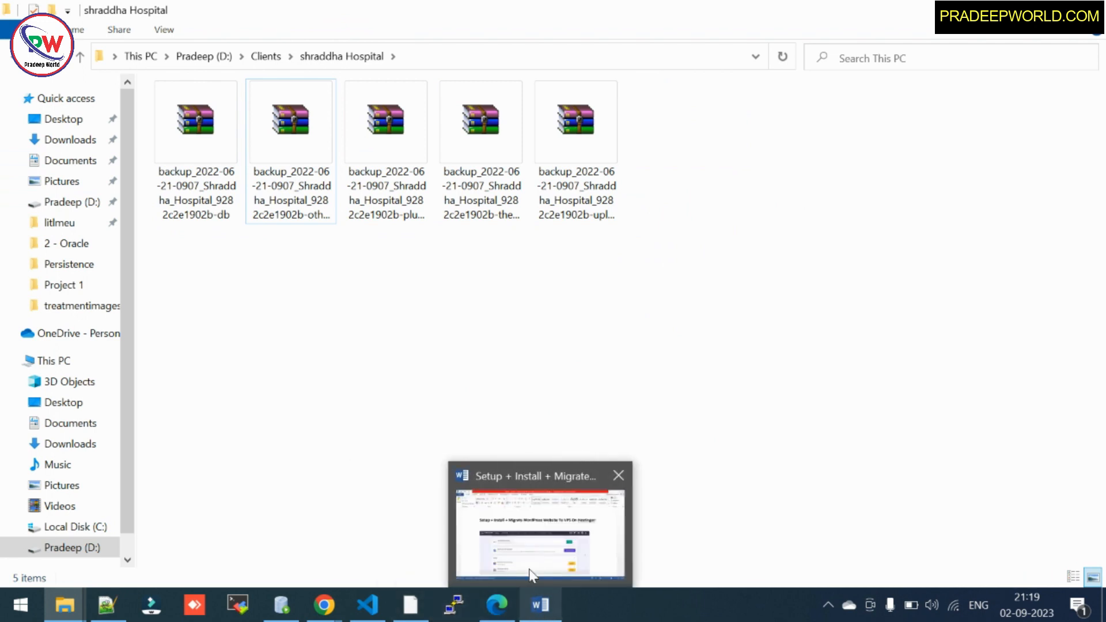
click(411, 604)
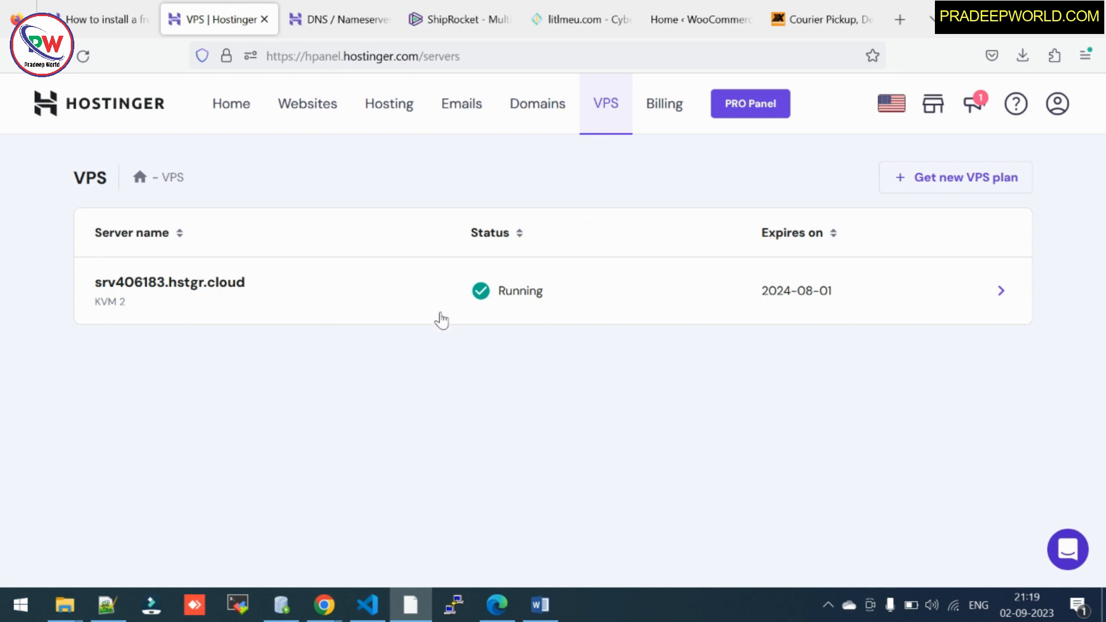
click(540, 604)
scroll(410, 412, down, 2)
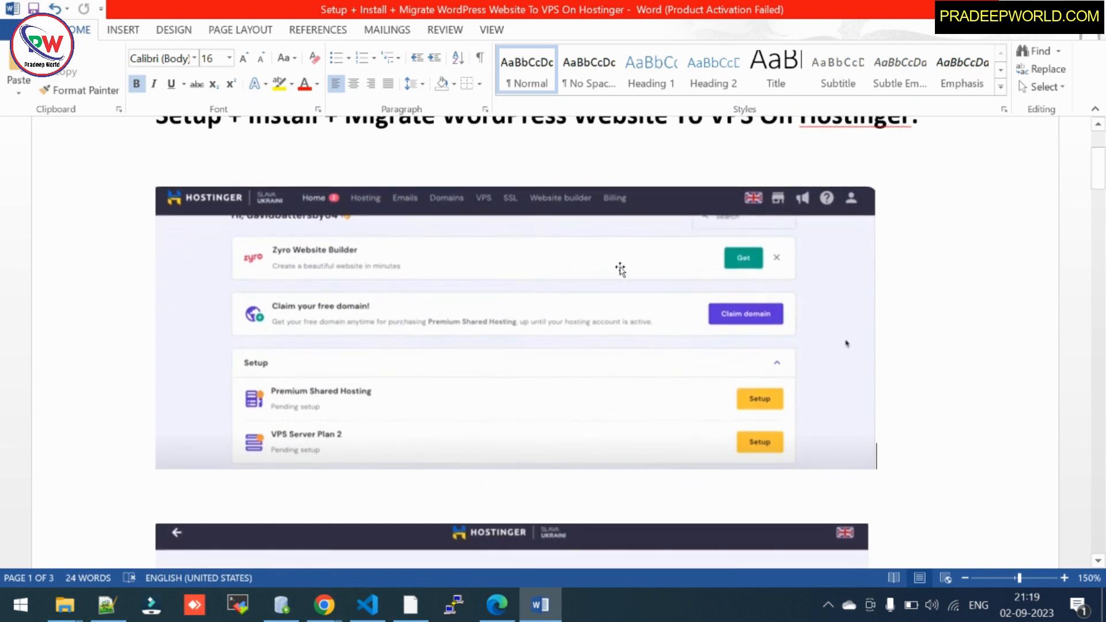
scroll(620, 269, down, 6)
scroll(622, 278, up, 4)
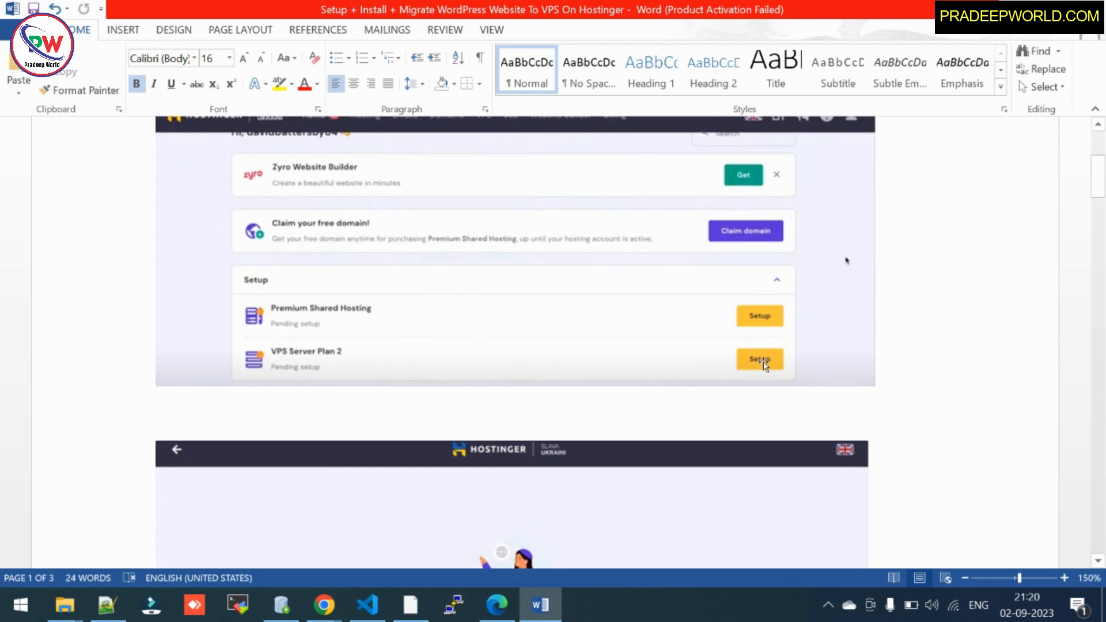
scroll(916, 374, down, 1)
scroll(922, 375, down, 4)
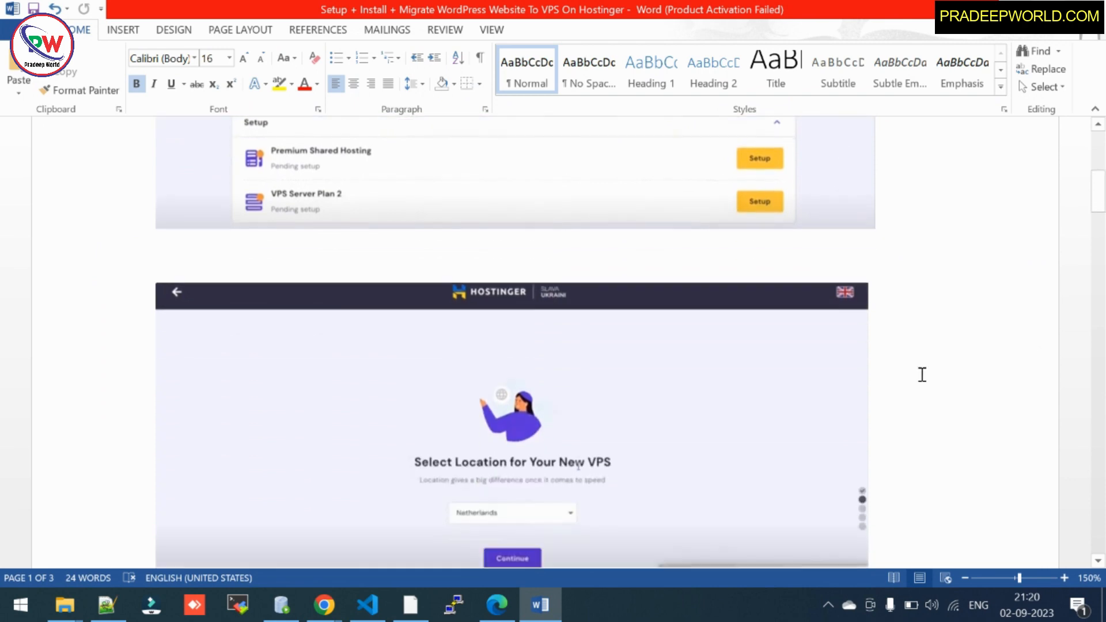
Step: Examine the guide's screenshots for selecting the VPS location and choosing the operating system
scroll(453, 308, down, 3)
scroll(453, 307, down, 3)
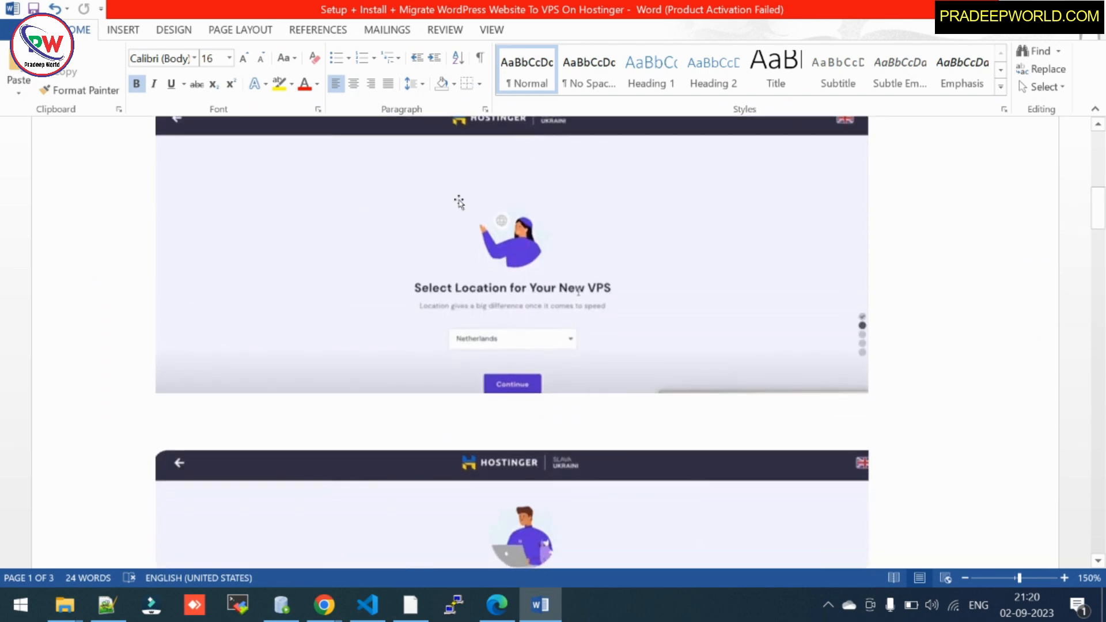
scroll(464, 264, up, 3)
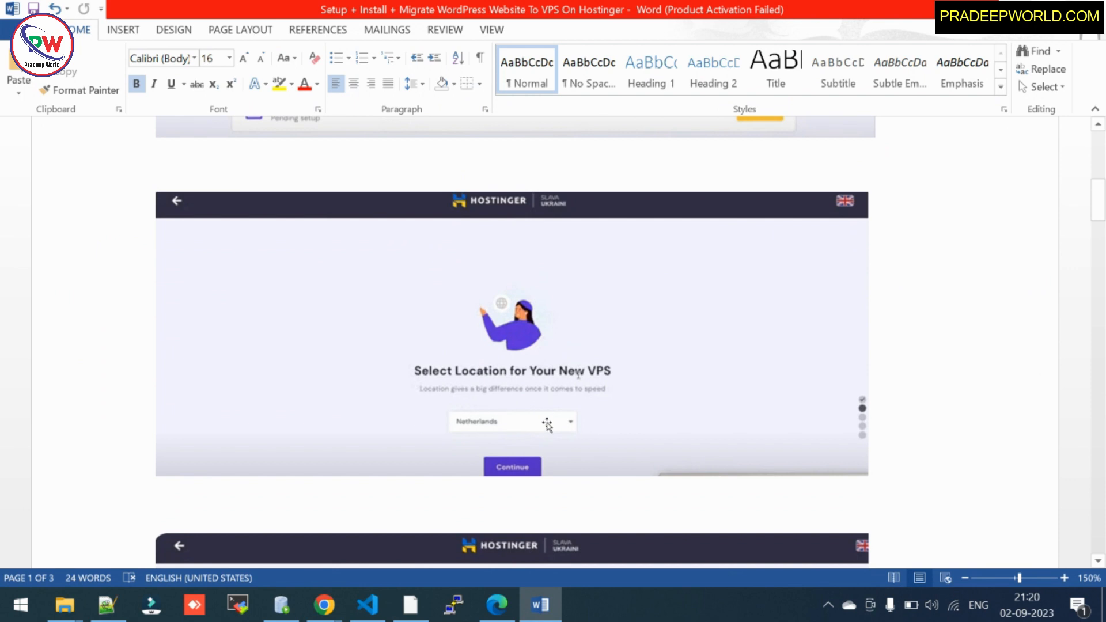
scroll(1004, 348, down, 4)
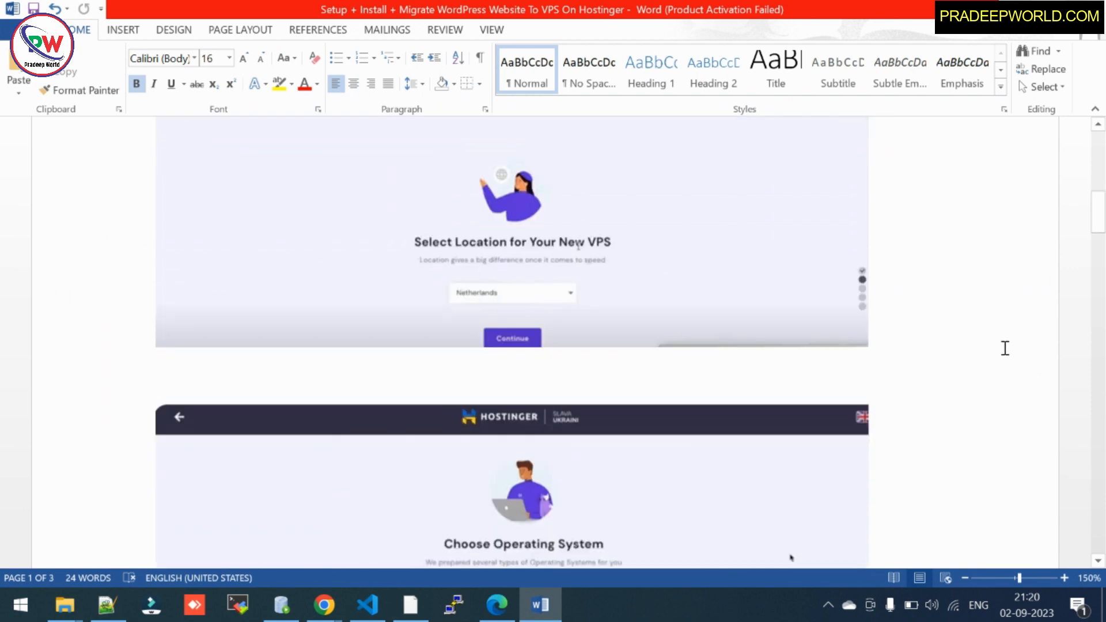
scroll(1005, 347, down, 3)
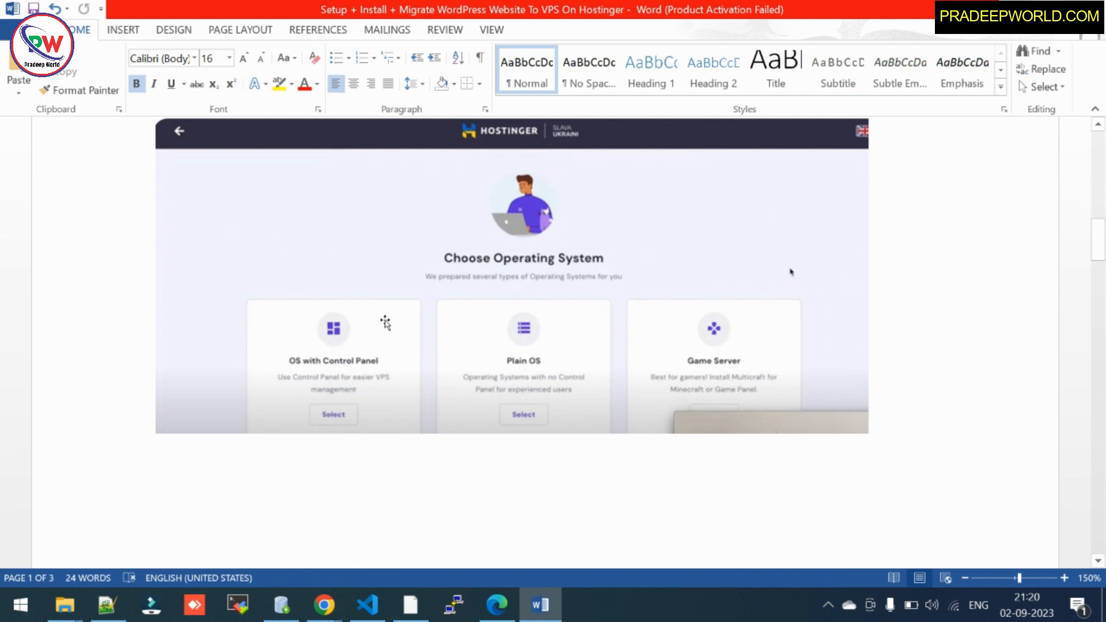
Step: Examine the guide's screenshots for the recommended CyberPanel control panel and for setting the hostname and root password
scroll(348, 433, down, 10)
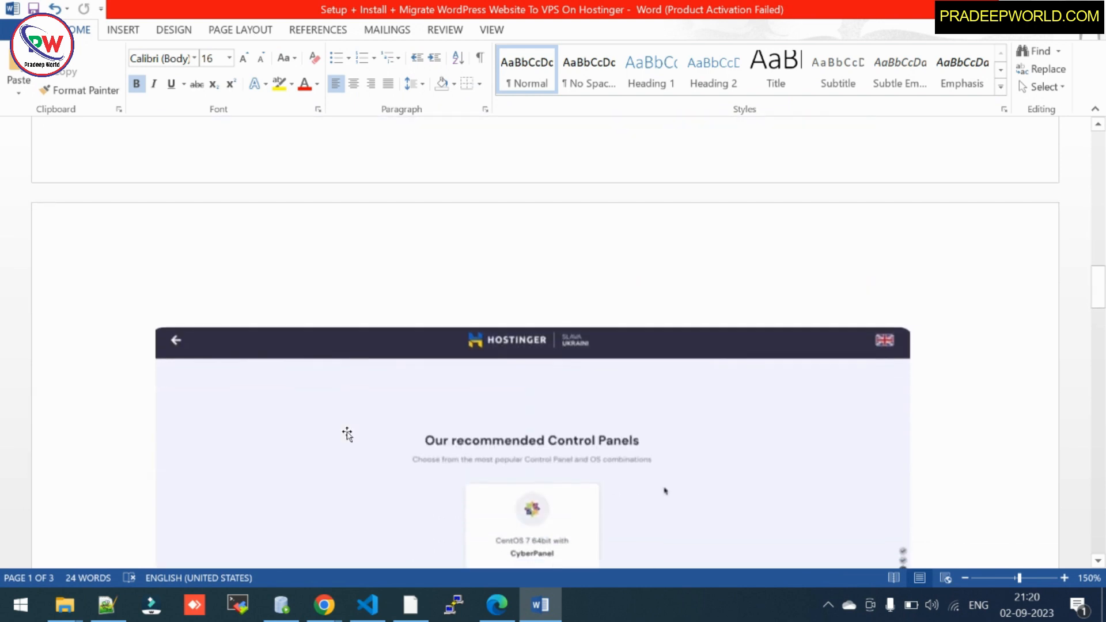
scroll(340, 374, down, 3)
scroll(368, 254, up, 3)
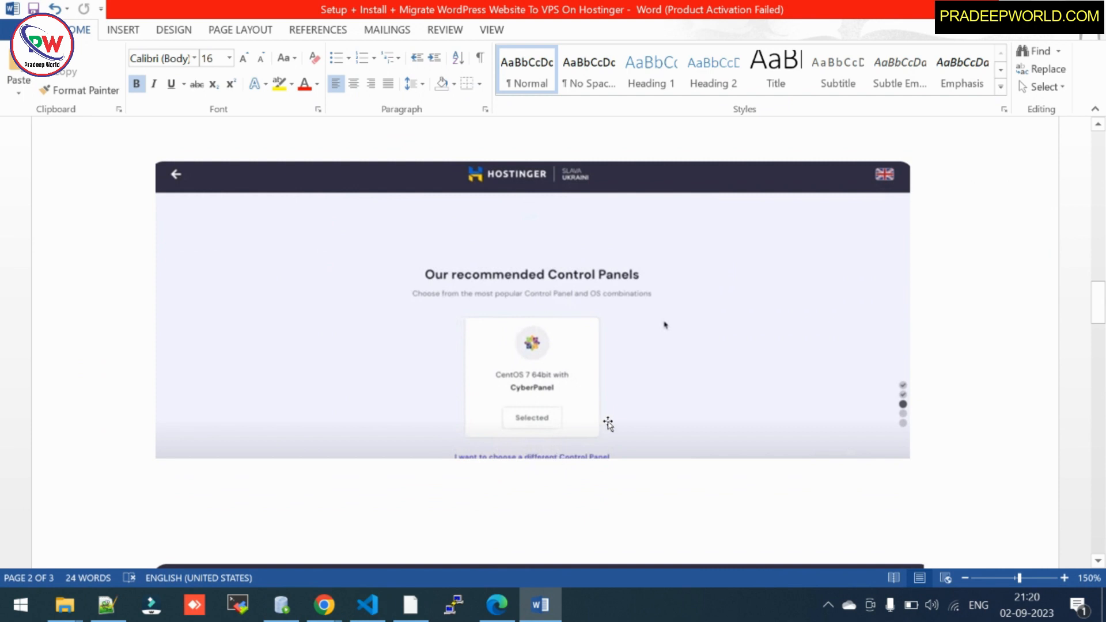
scroll(598, 417, down, 2)
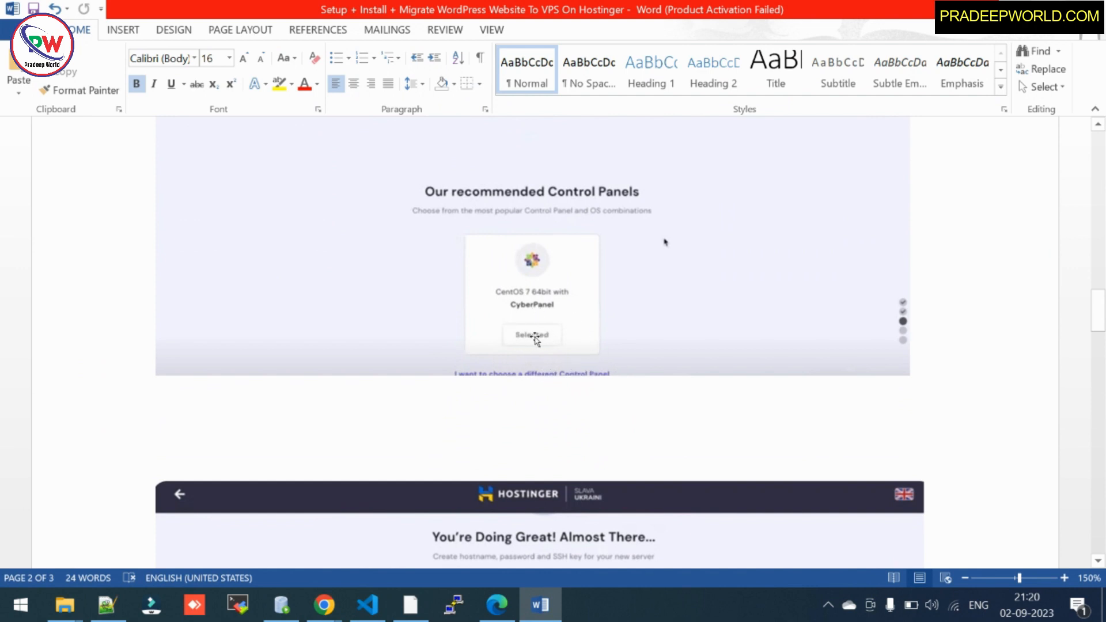
scroll(602, 340, down, 5)
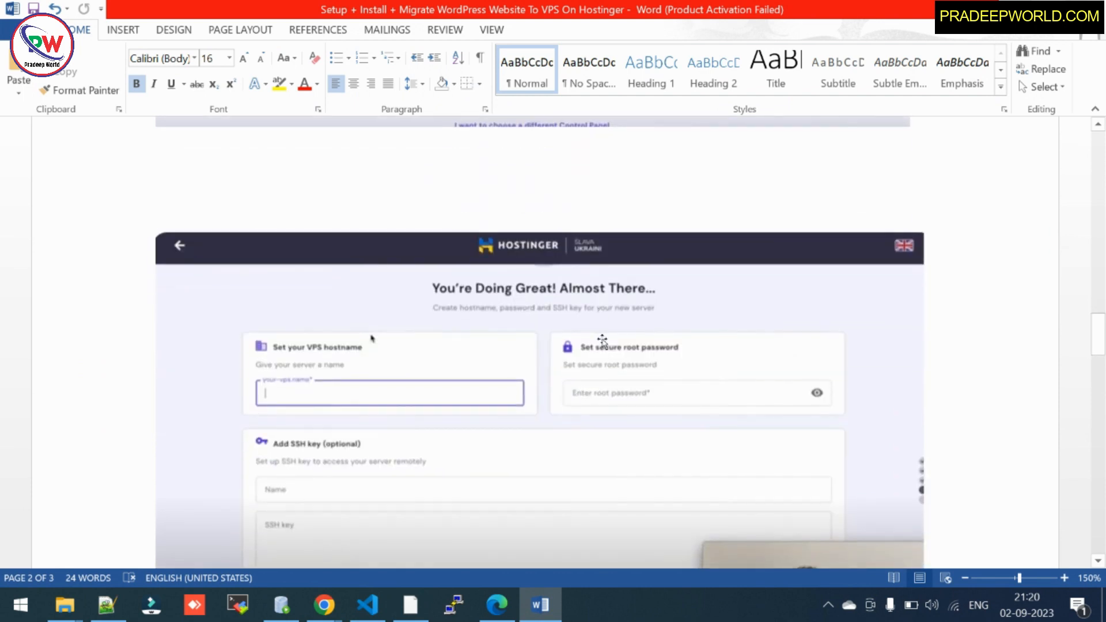
Step: Examine the guide's screenshots for the optional SSH key and the Let's Finish Setting Up summary, comparing them with the hostname and password screen
scroll(577, 331, down, 2)
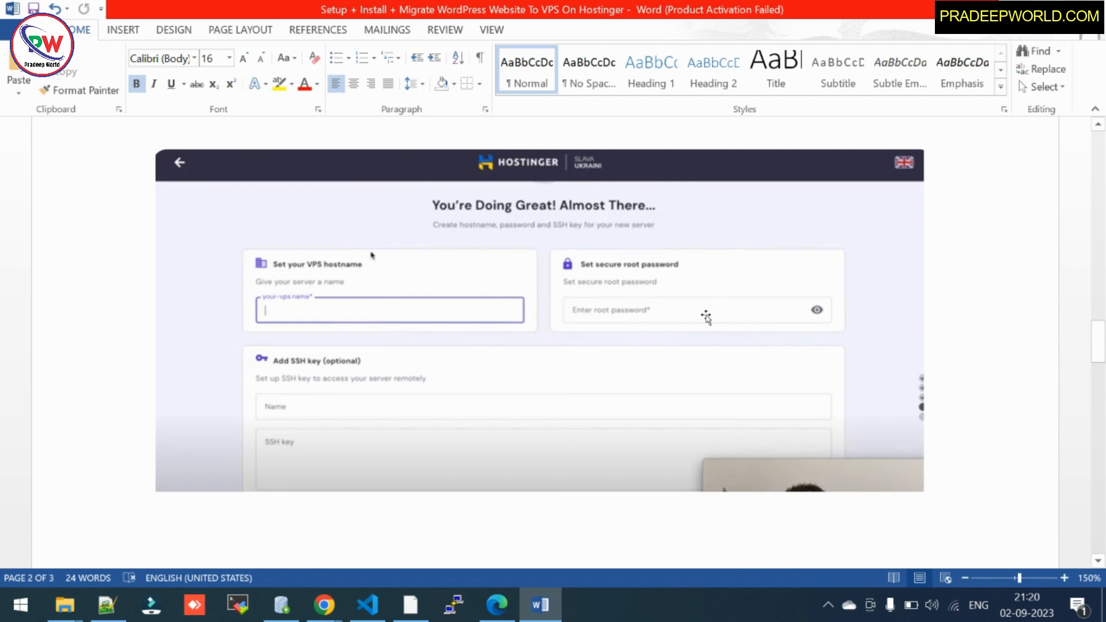
scroll(622, 297, down, 3)
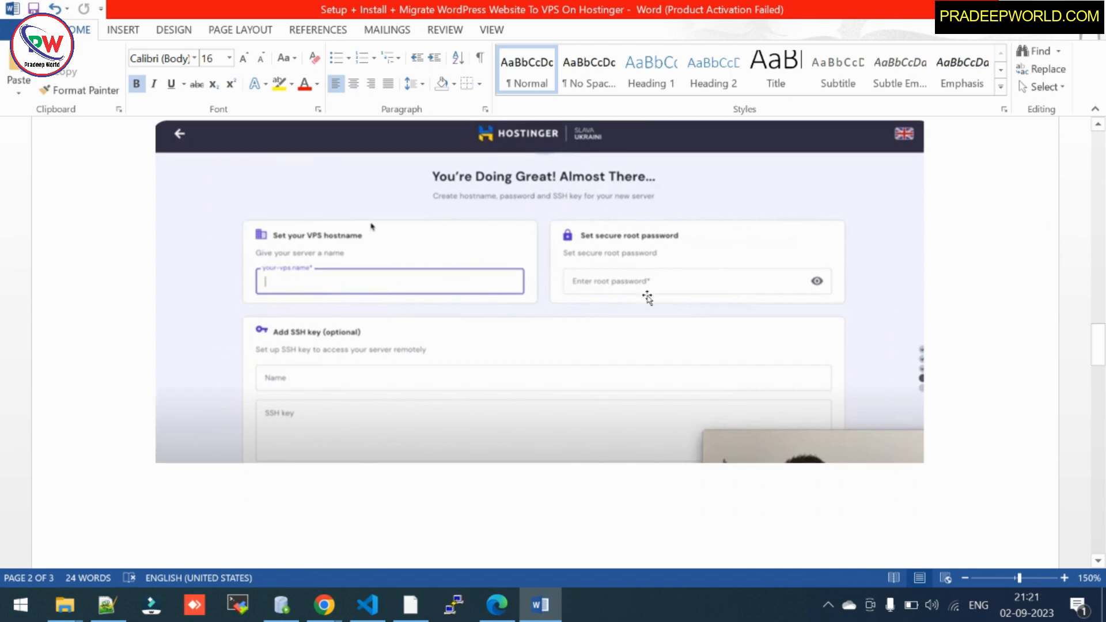
scroll(617, 324, down, 11)
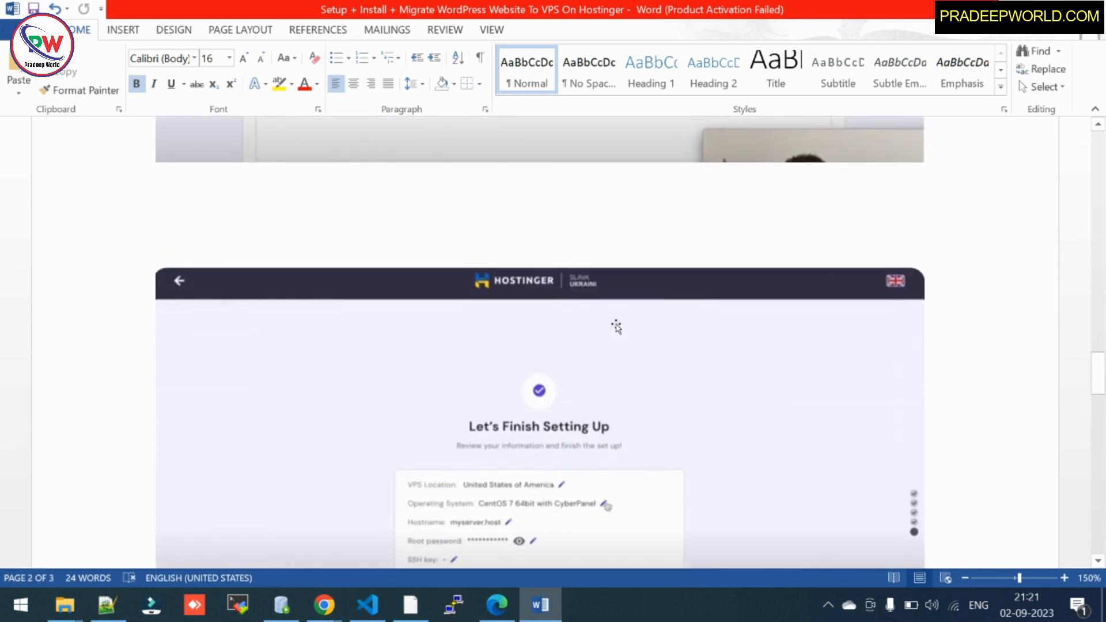
scroll(616, 326, down, 3)
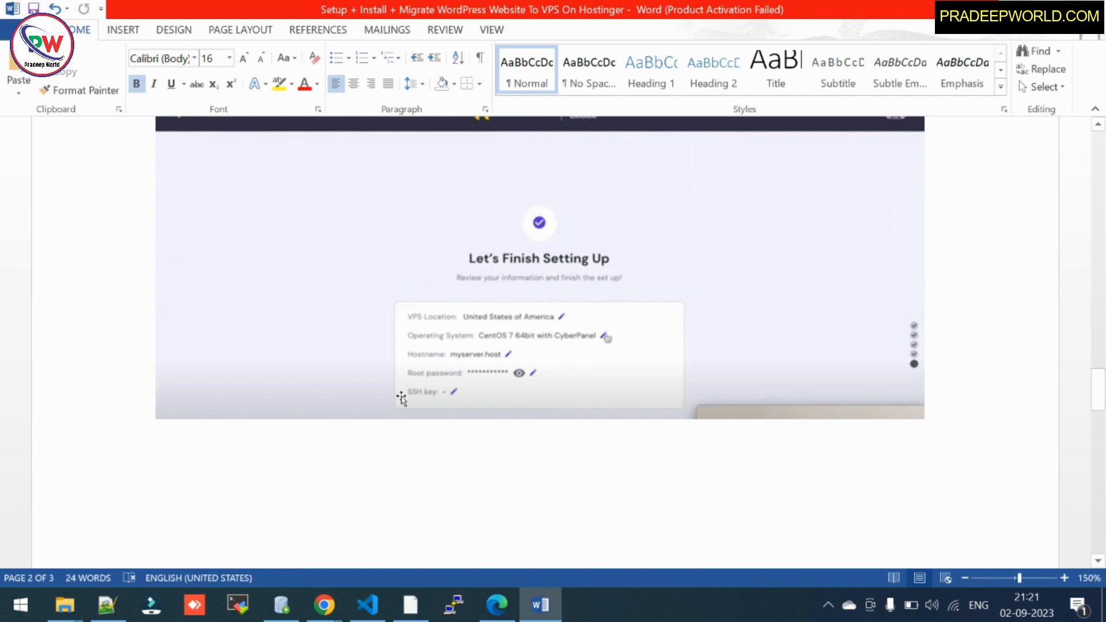
scroll(494, 391, up, 5)
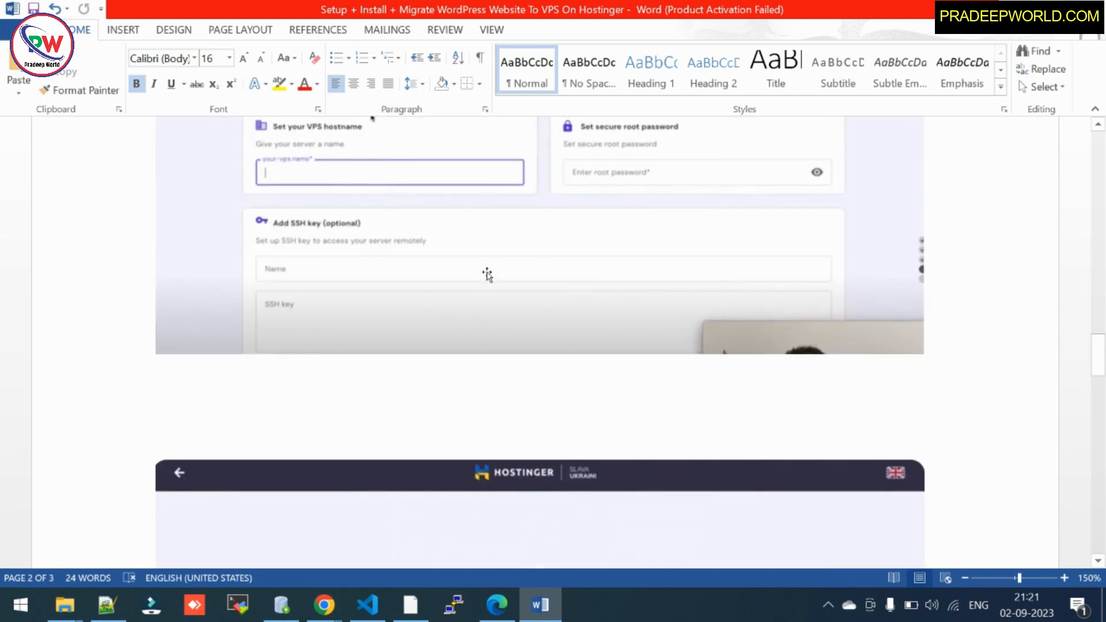
scroll(489, 276, down, 6)
scroll(506, 311, down, 3)
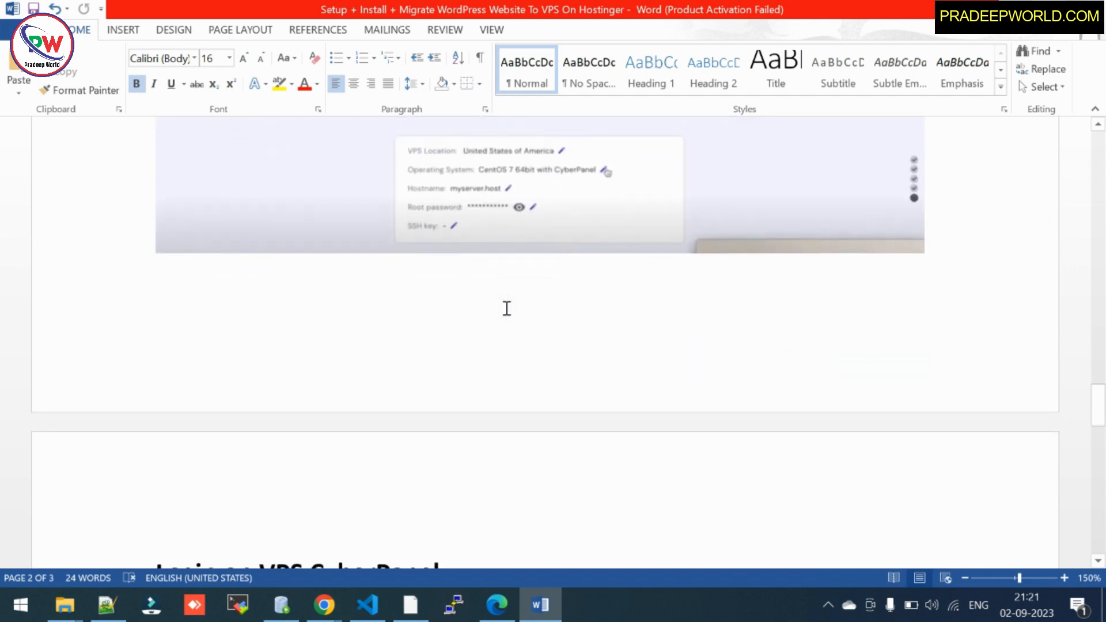
scroll(506, 309, up, 1)
scroll(512, 307, up, 6)
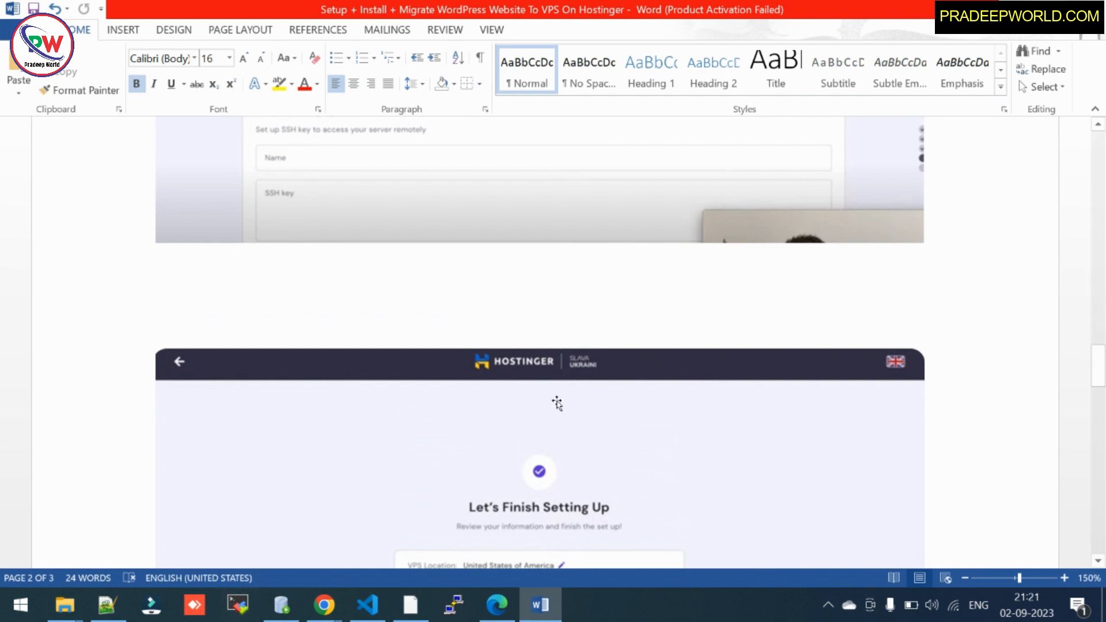
scroll(519, 277, up, 3)
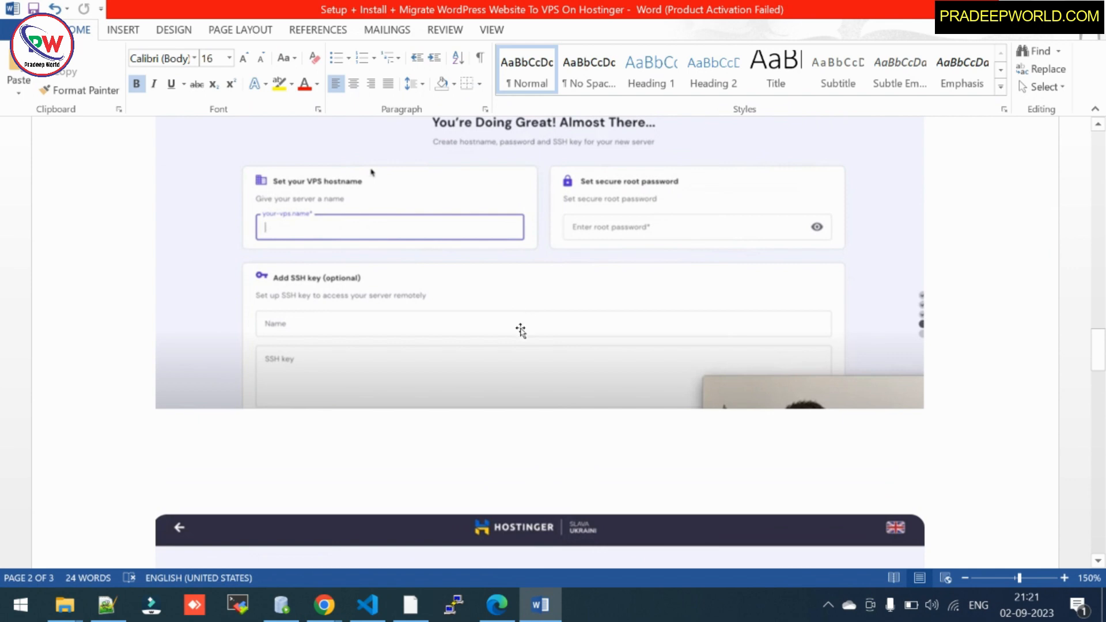
Step: Switch to Firefox, open the overview of the srv406183.hstgr.cloud server in Hostinger and copy the VPS IP address
click(410, 605)
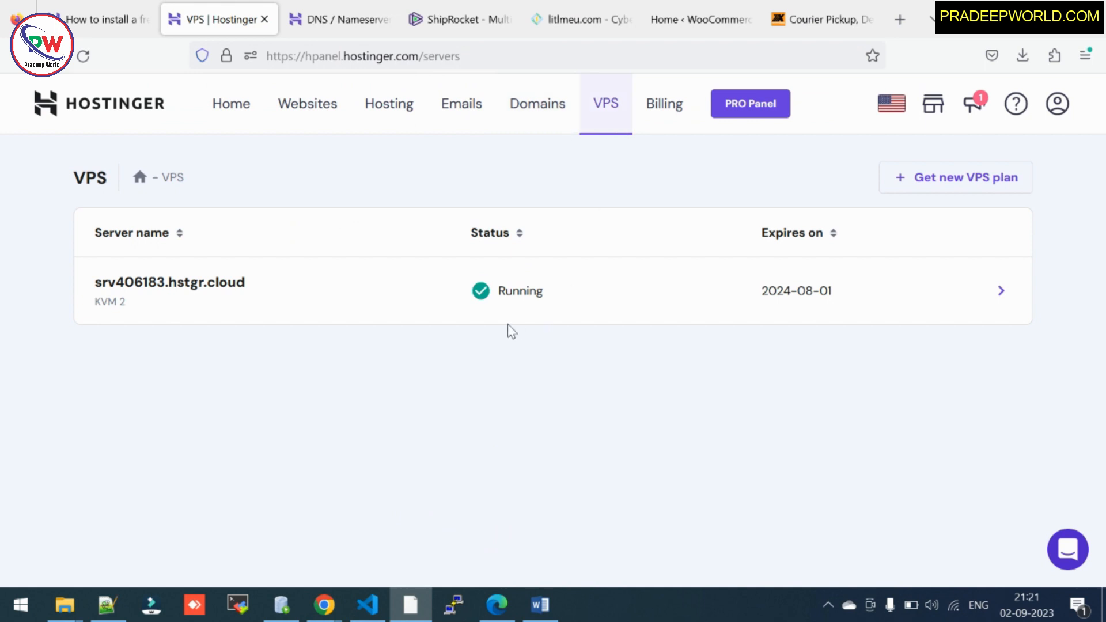
click(193, 291)
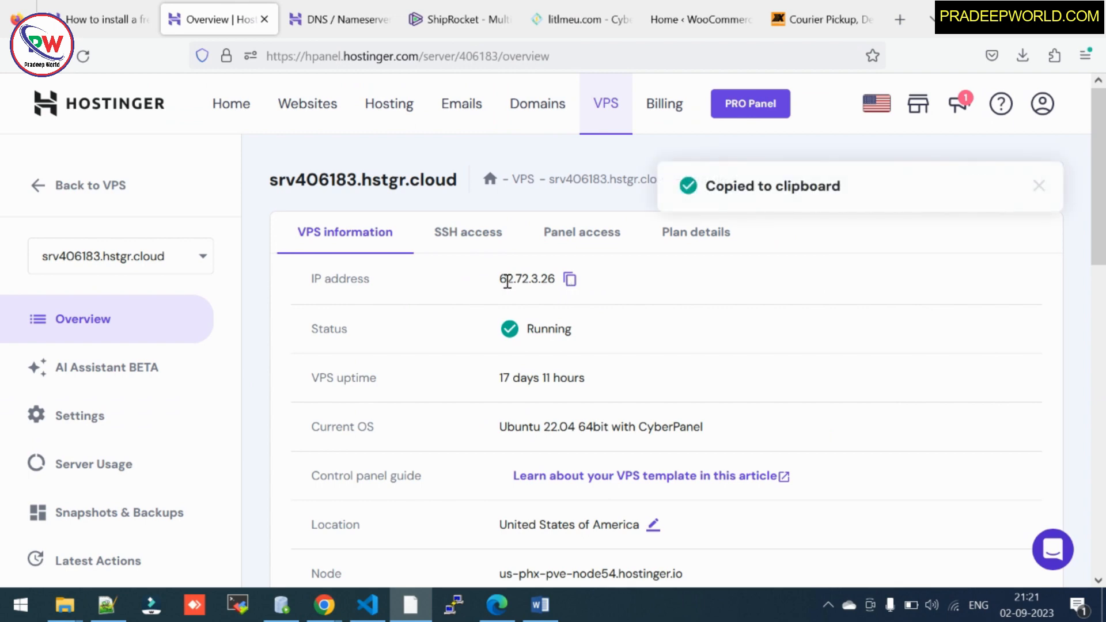
scroll(710, 295, down, 3)
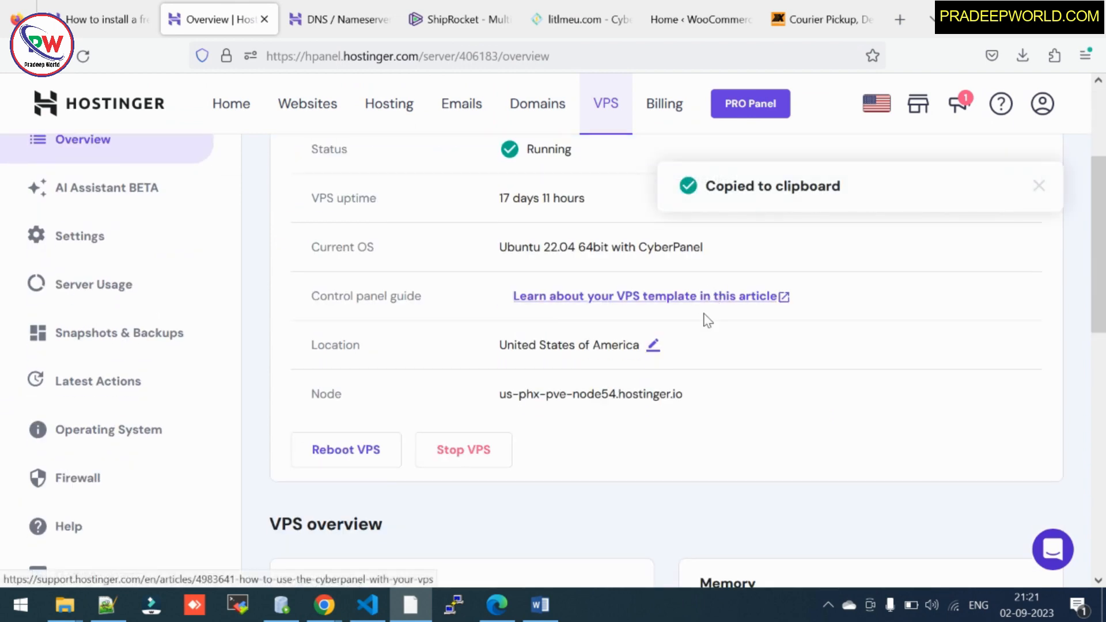
scroll(704, 320, up, 2)
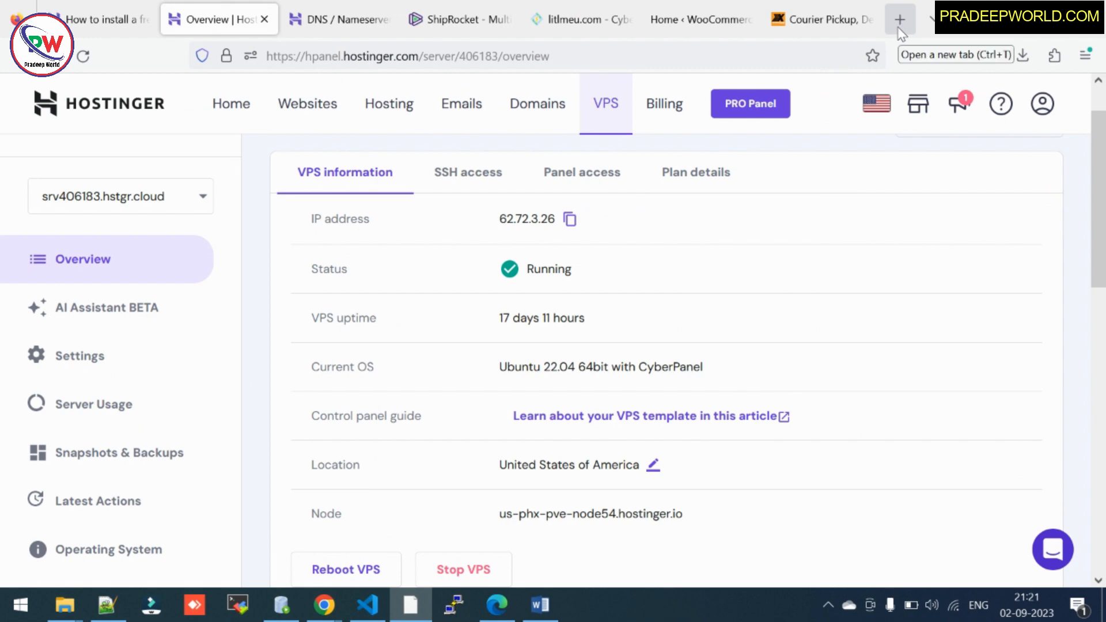
Step: Enter the CyberPanel login address 62.72.3.26:8090/ in a new browser tab
click(900, 19)
click(627, 51)
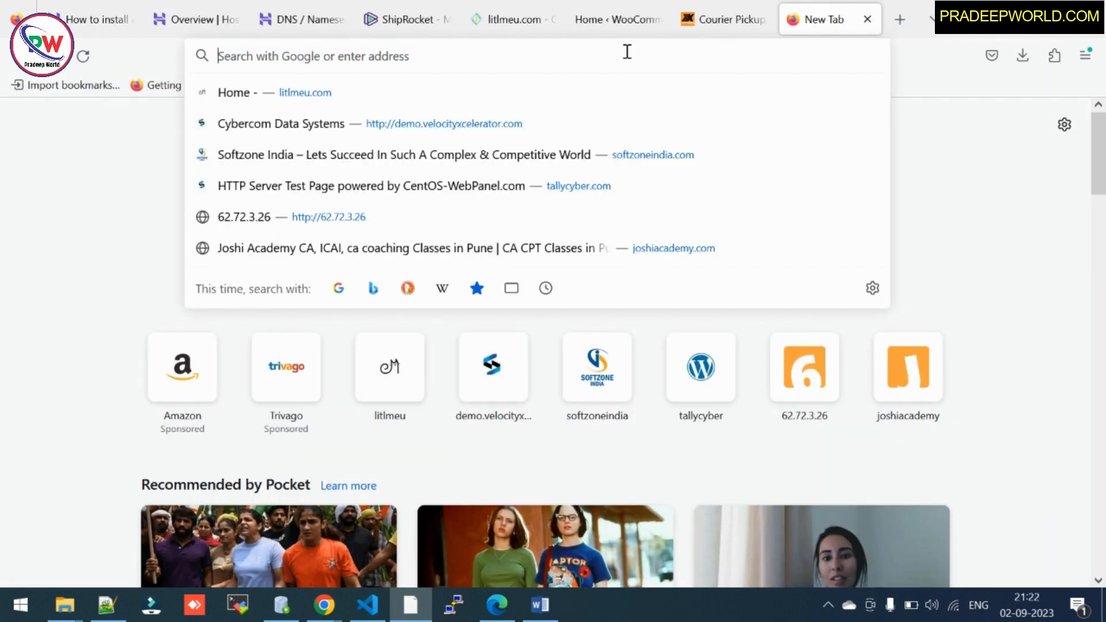
text(62.72.3.26)
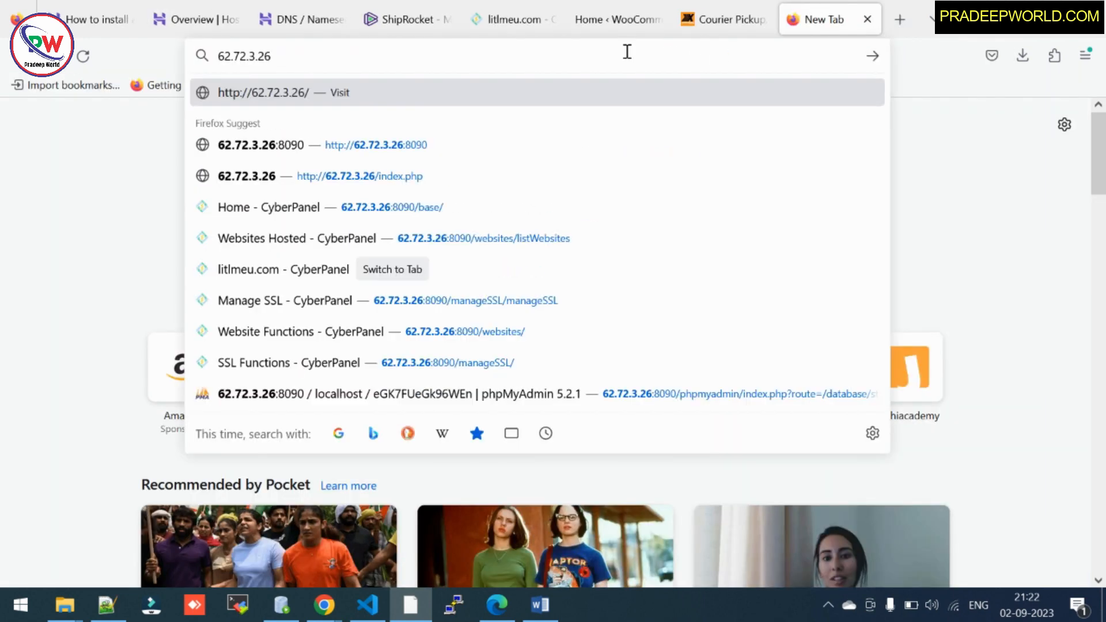
text(:8090/)
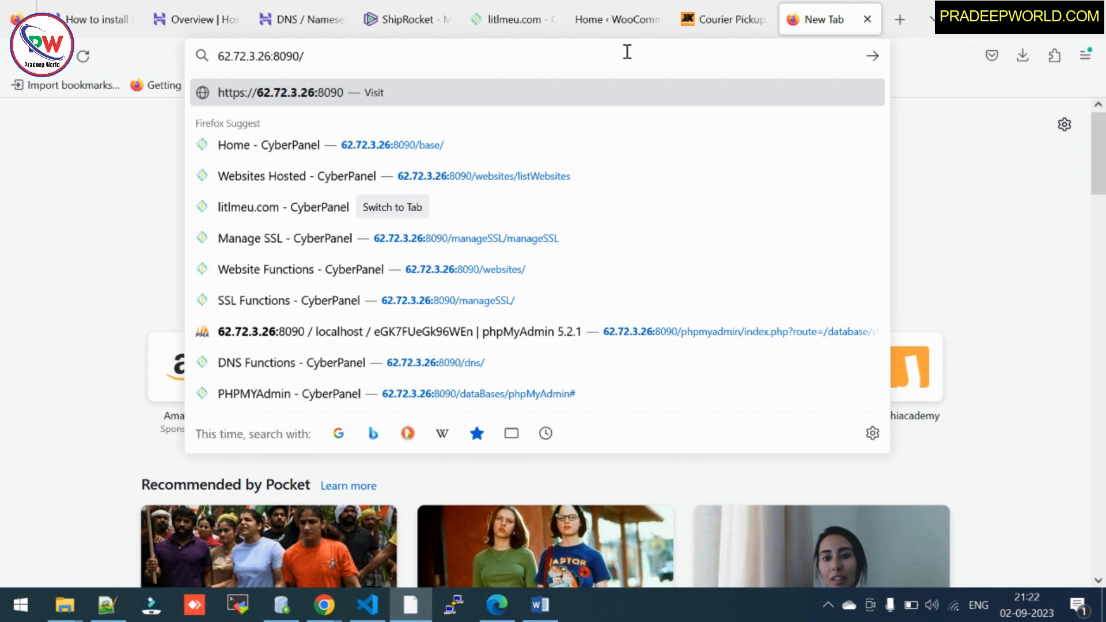
Step: Switch to the Word guide and check the IP:8090 address format under the Login on VPS CyberPanel heading
key(alt+Tab)
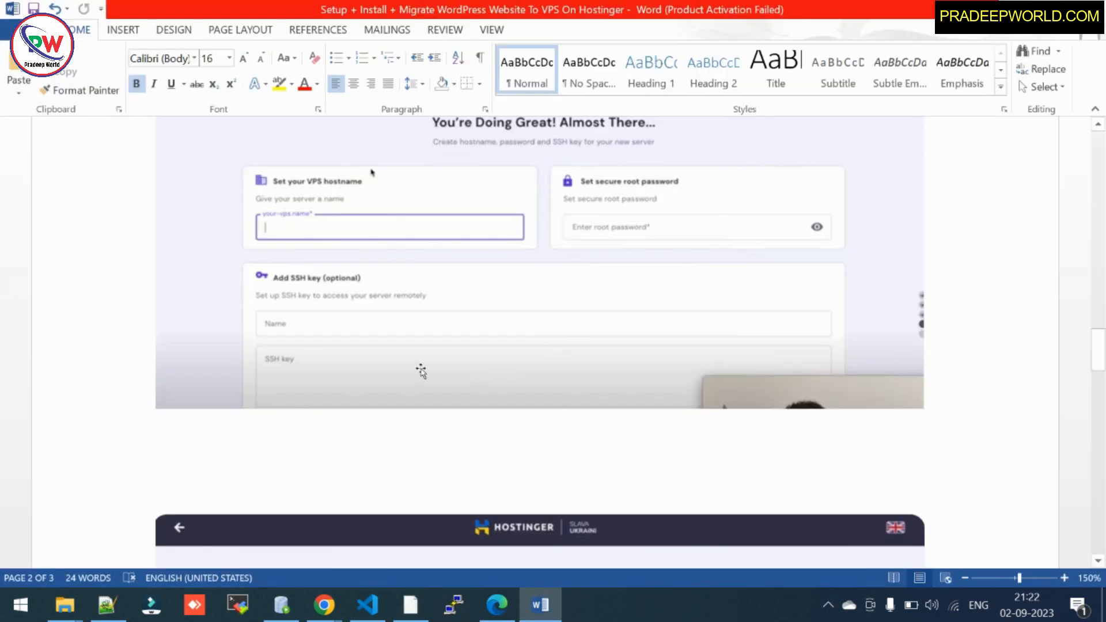
scroll(421, 371, down, 8)
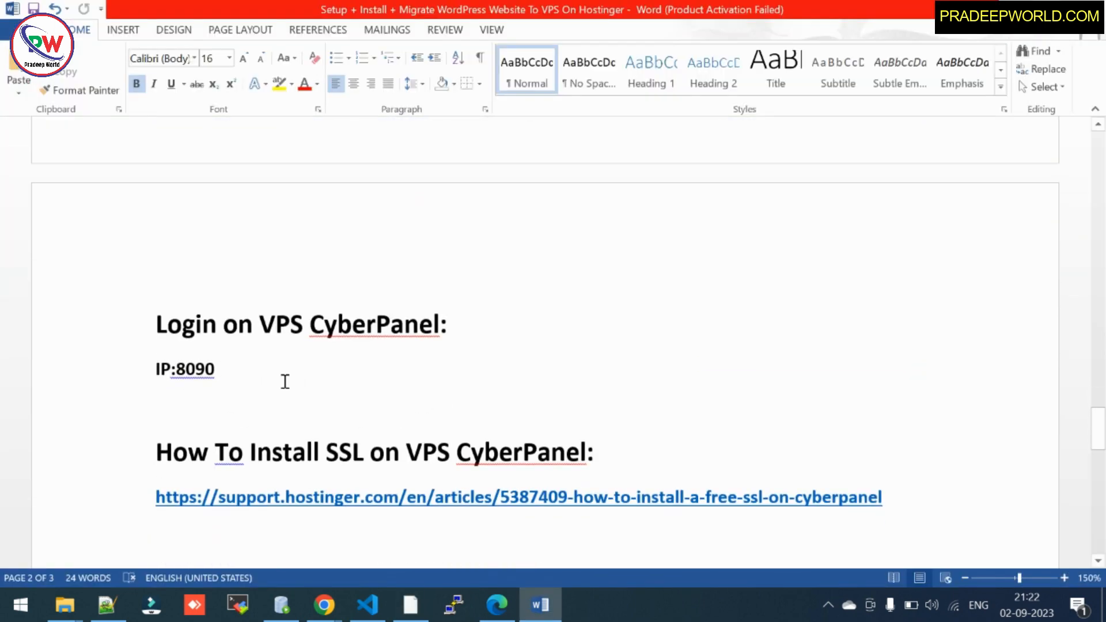
drag(251, 383, 147, 366)
click(244, 368)
click(171, 369)
Step: Switch back to Firefox and re-enter port 8090 after the server's IP address in the blank tab
key(alt+Tab)
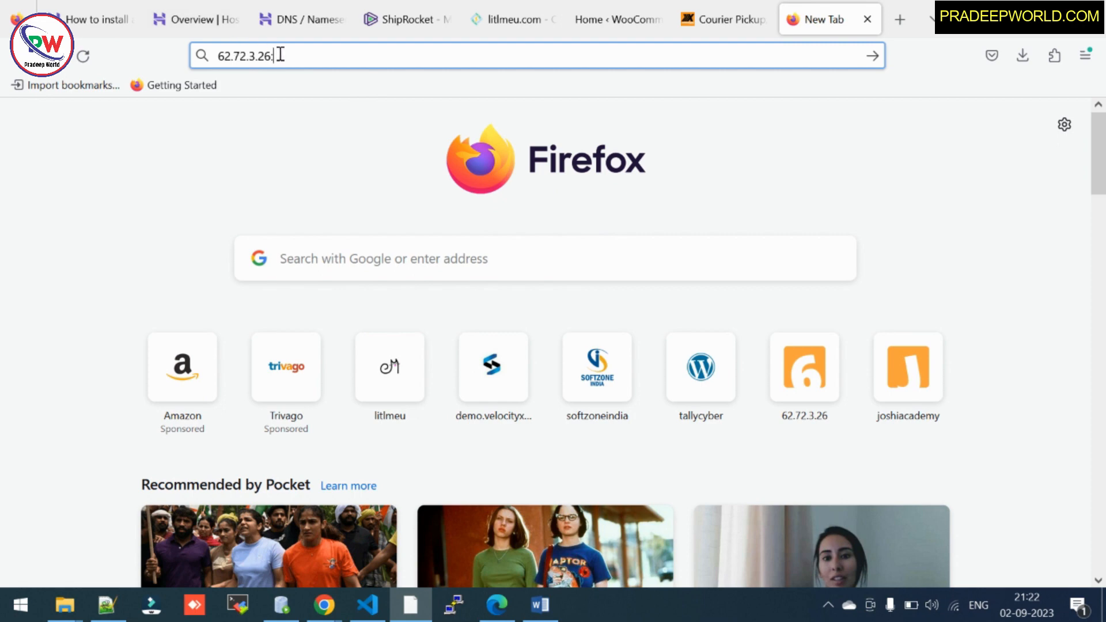
text(090/)
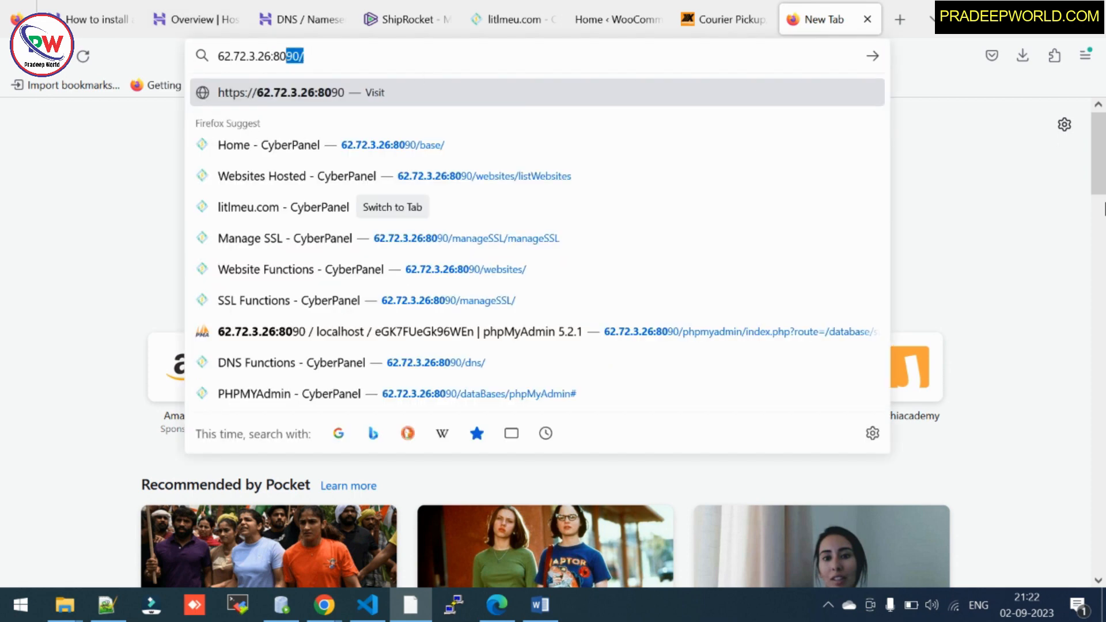
click(923, 180)
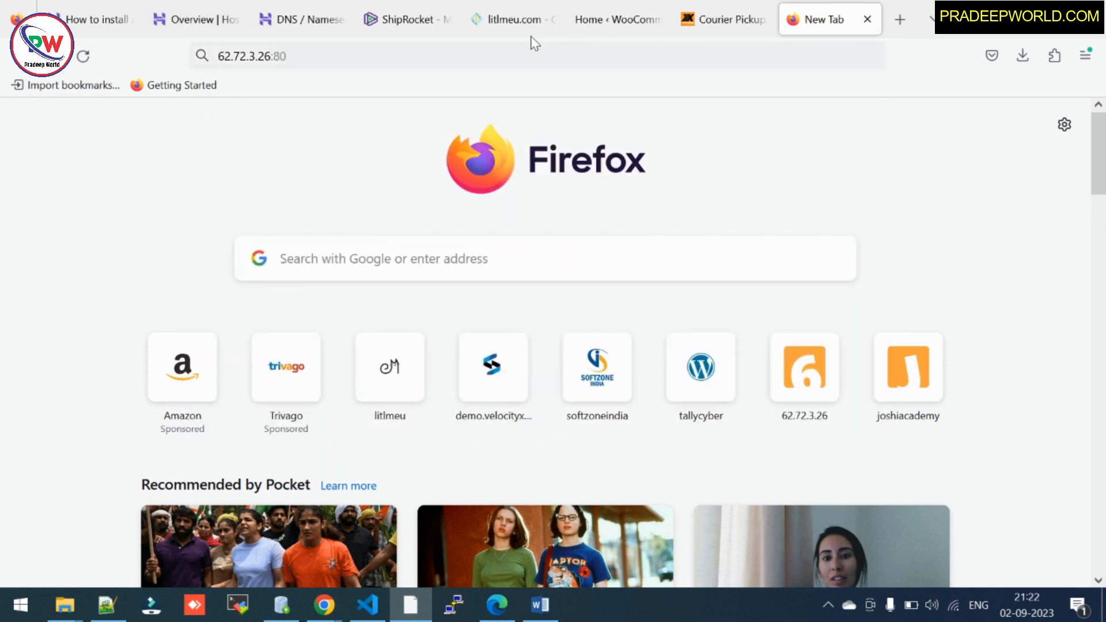
Step: Go to the already open CyberPanel page for litlmeu.com and look at the server IP in its overview
click(516, 23)
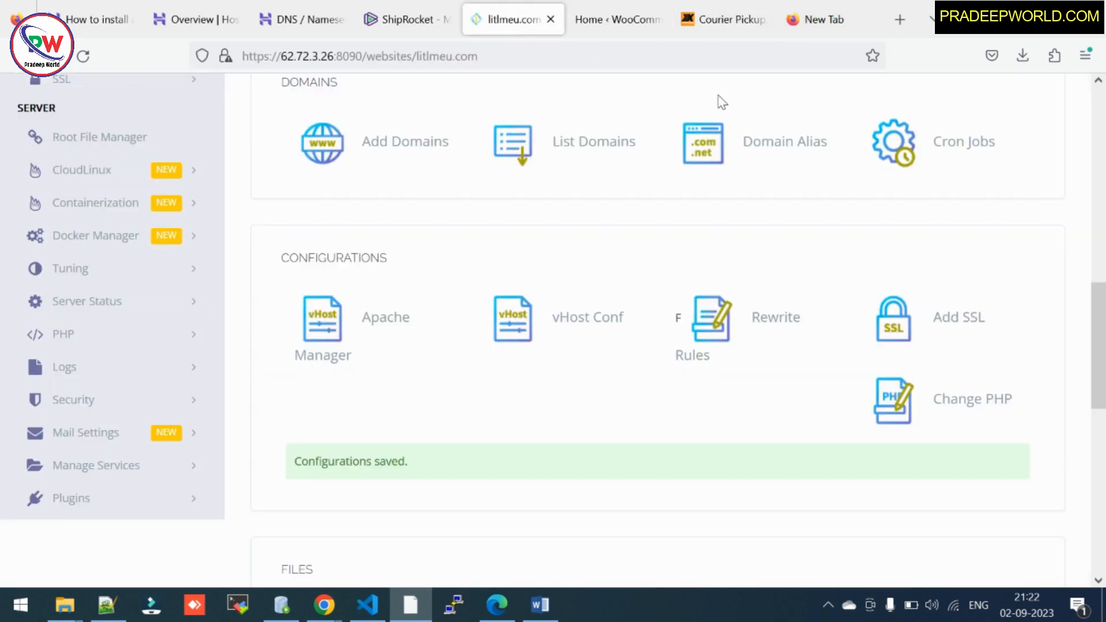
scroll(74, 161, up, 10)
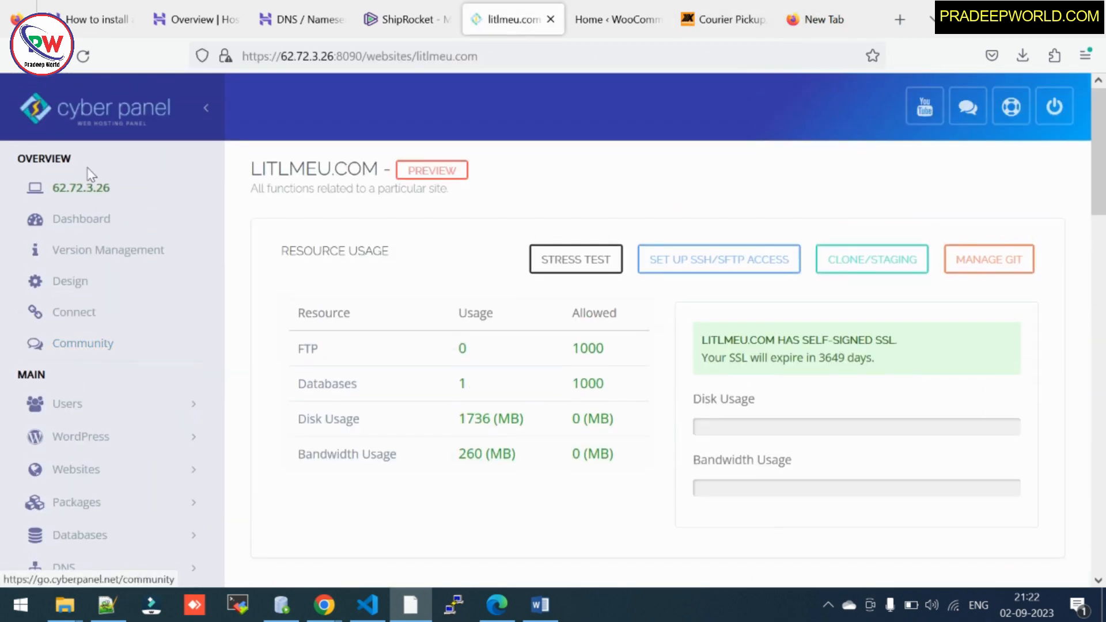
click(80, 186)
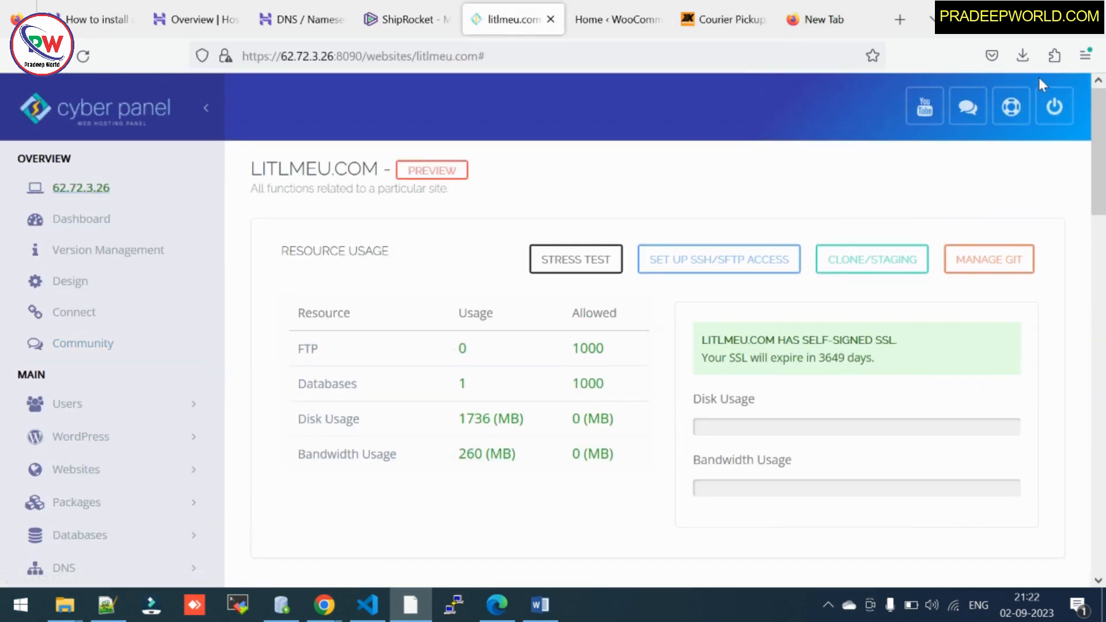
Step: Close the unused blank tab and return to the litlmeu.com page in CyberPanel
click(827, 19)
click(869, 20)
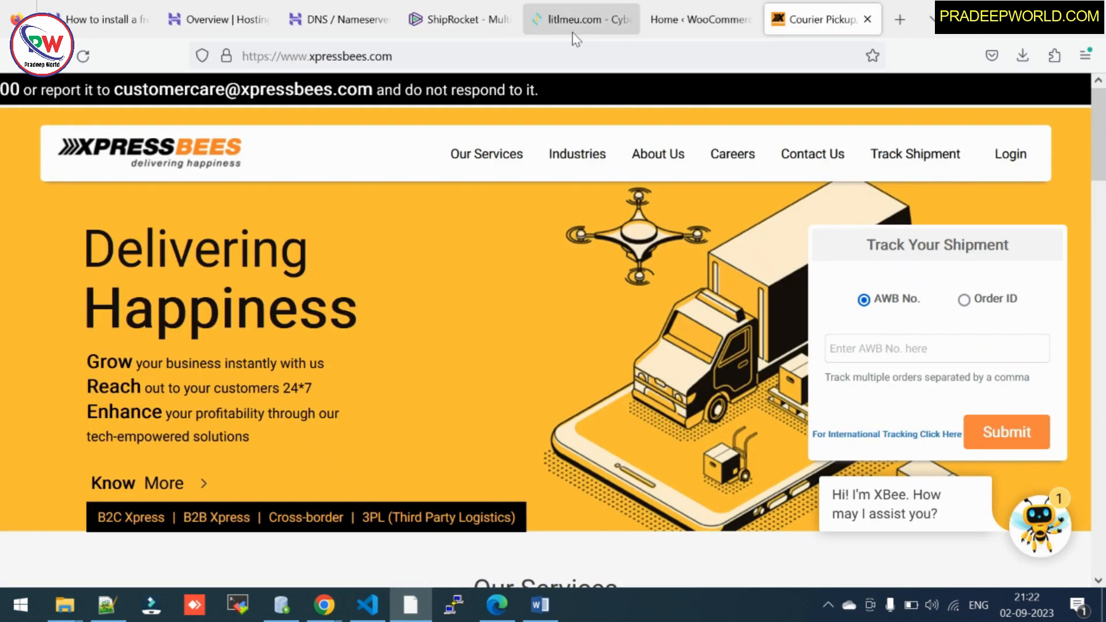
click(599, 14)
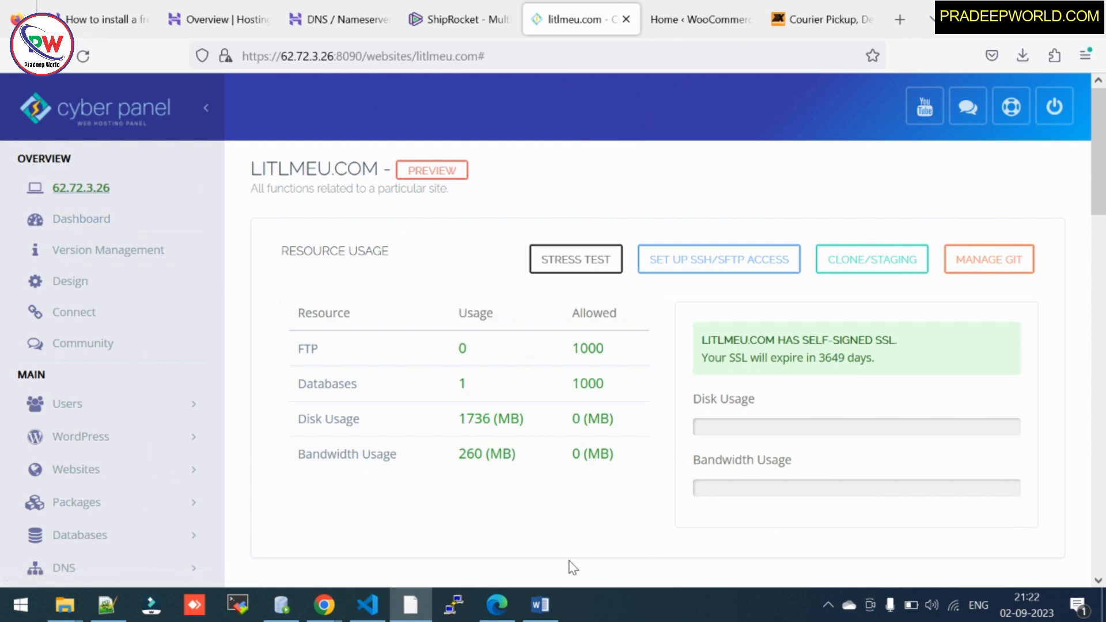
Step: Look over CyberPanel's main navigation, expanding the WordPress options to review them and collapsing them again
scroll(119, 349, down, 1)
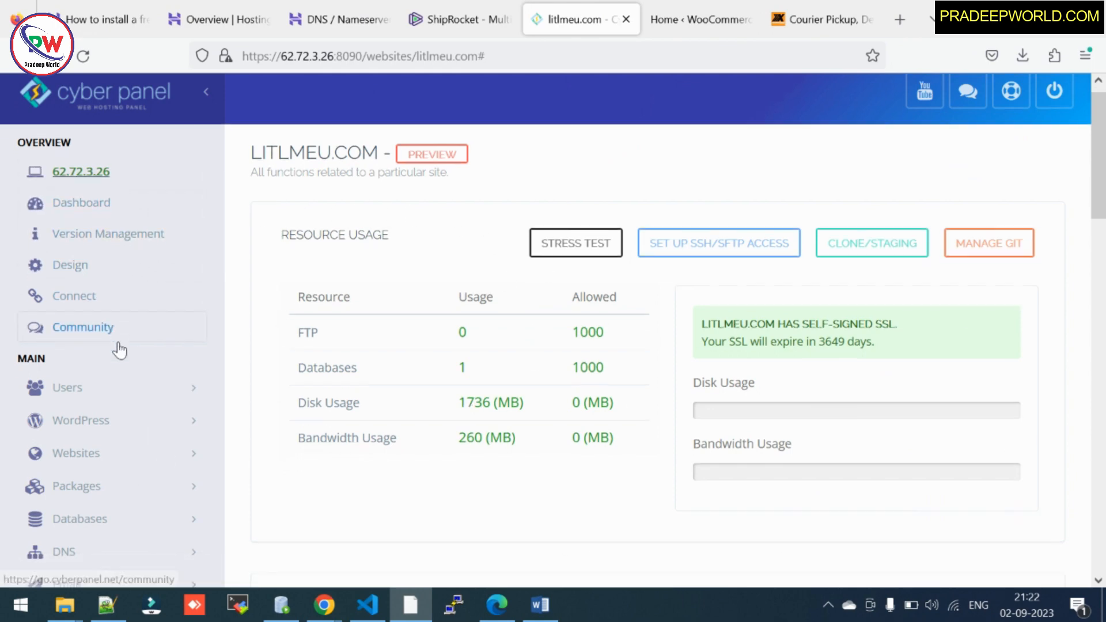
scroll(120, 350, down, 1)
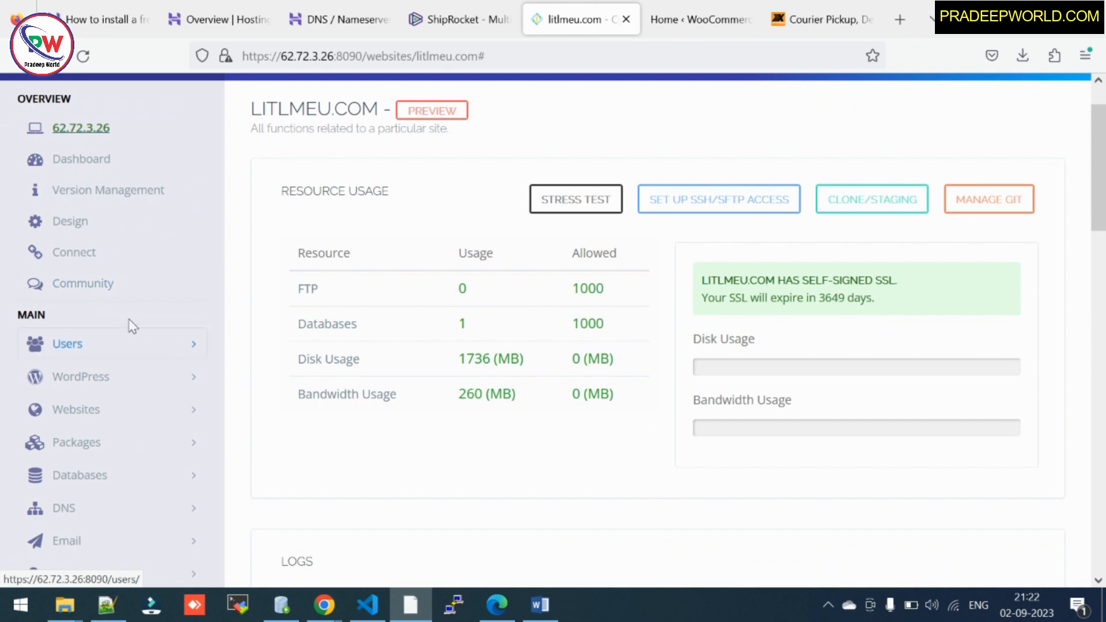
click(85, 375)
scroll(90, 383, down, 1)
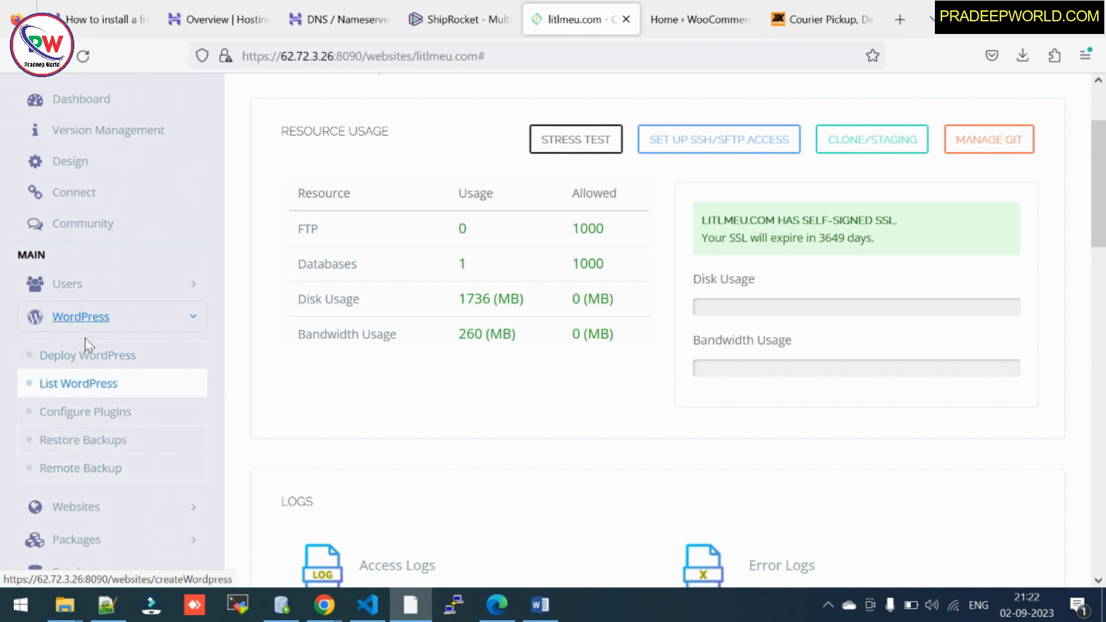
click(120, 316)
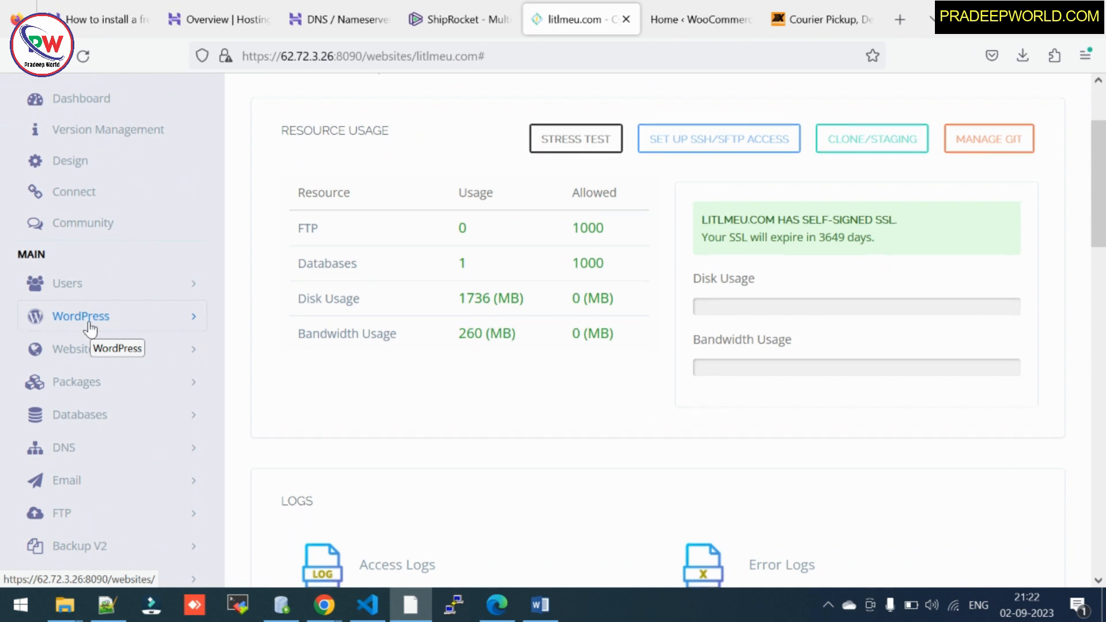
Step: Examine the remaining CyberPanel navigation and the litlmeu.com management sections, highlighting the Application Installer heading
scroll(90, 328, down, 3)
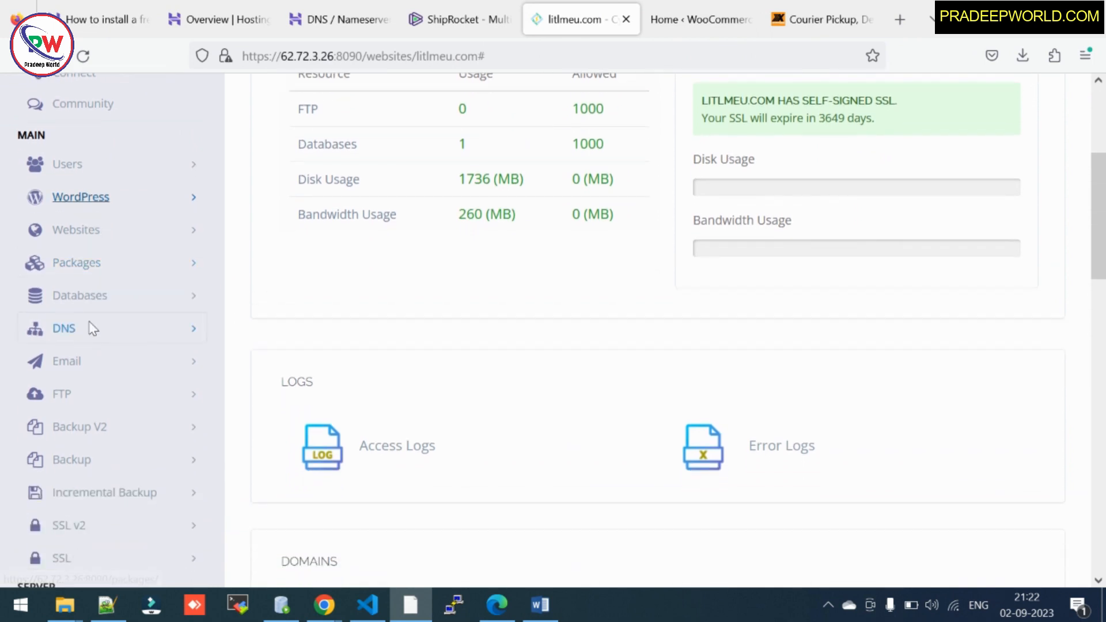
scroll(91, 328, down, 4)
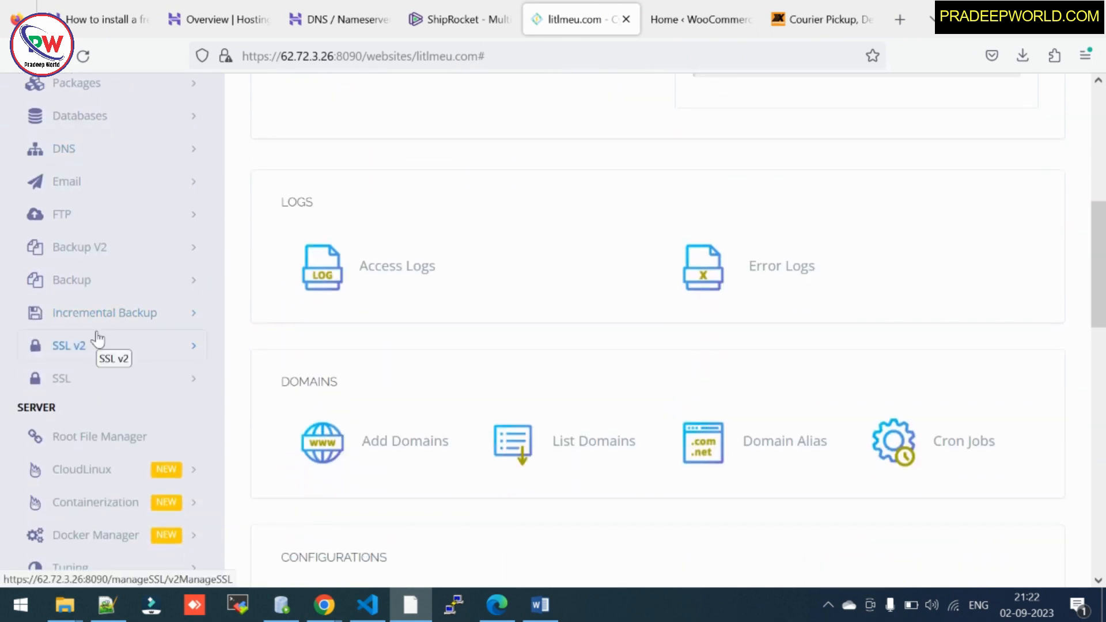
scroll(99, 340, down, 3)
scroll(100, 346, down, 6)
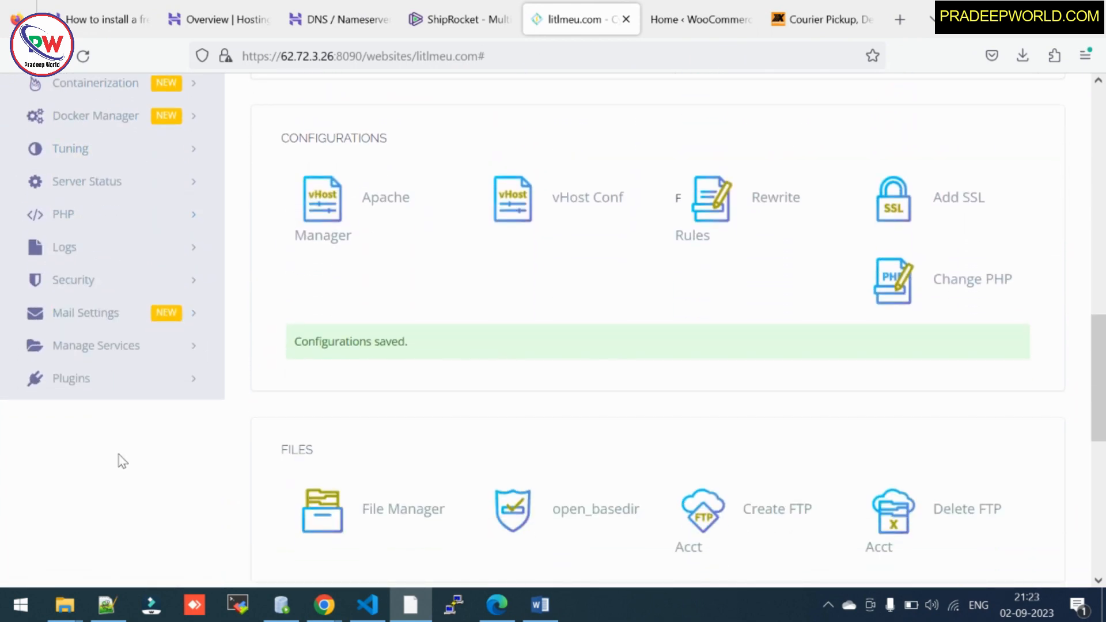
scroll(120, 454, down, 1)
scroll(395, 455, down, 3)
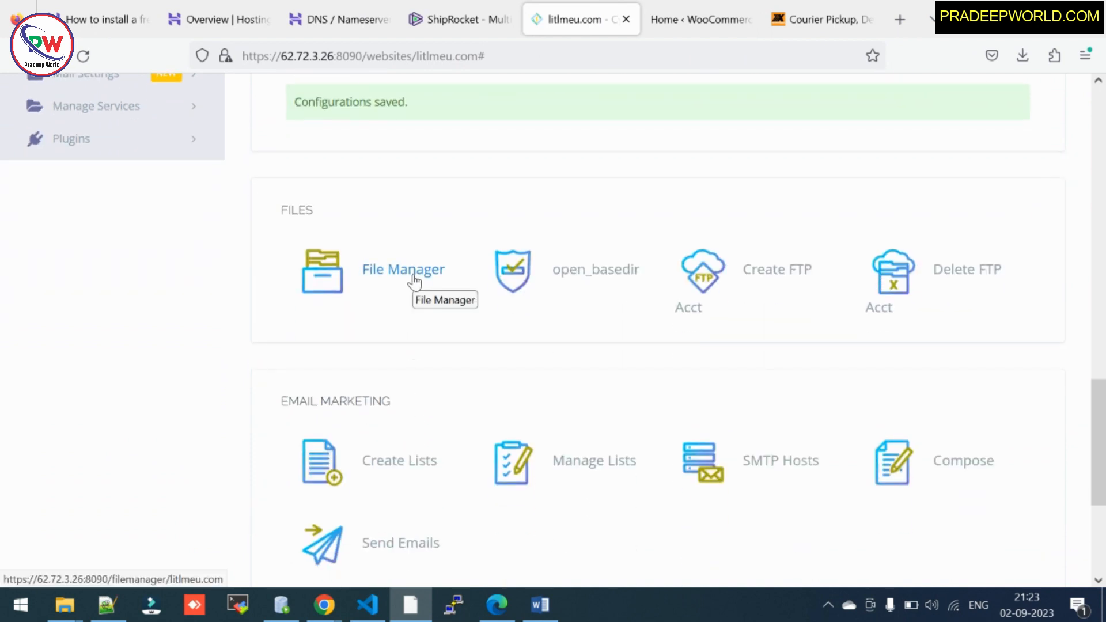
scroll(415, 281, down, 4)
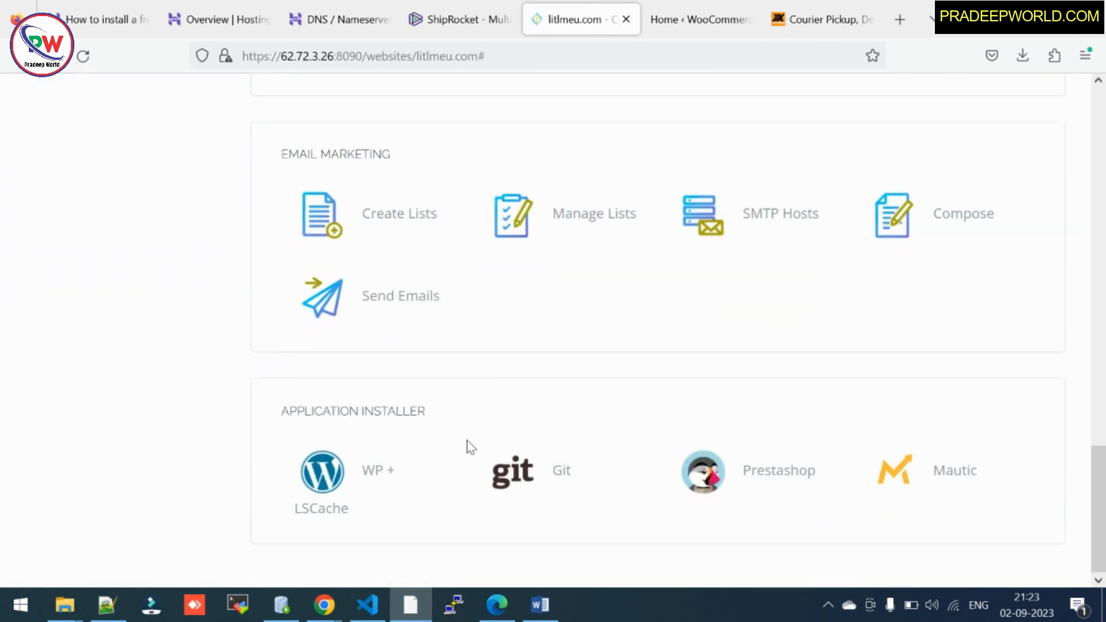
drag(281, 420, 444, 414)
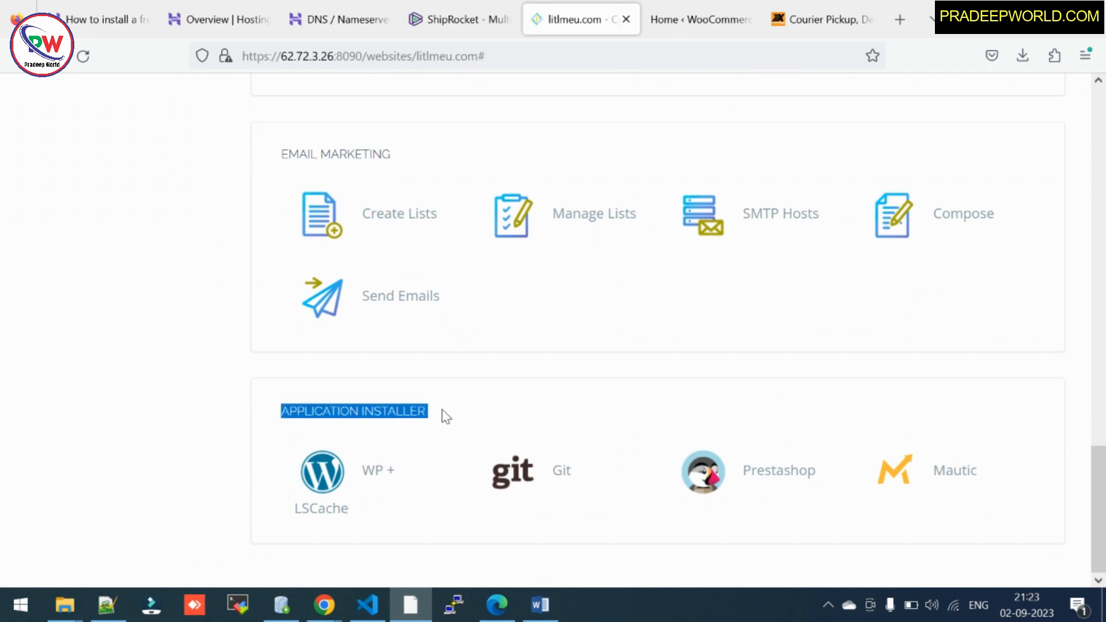
Step: Open the WordPress with LSCache installer for litlmeu.com and examine its installation fields, highlighting the domain name in the heading
click(385, 552)
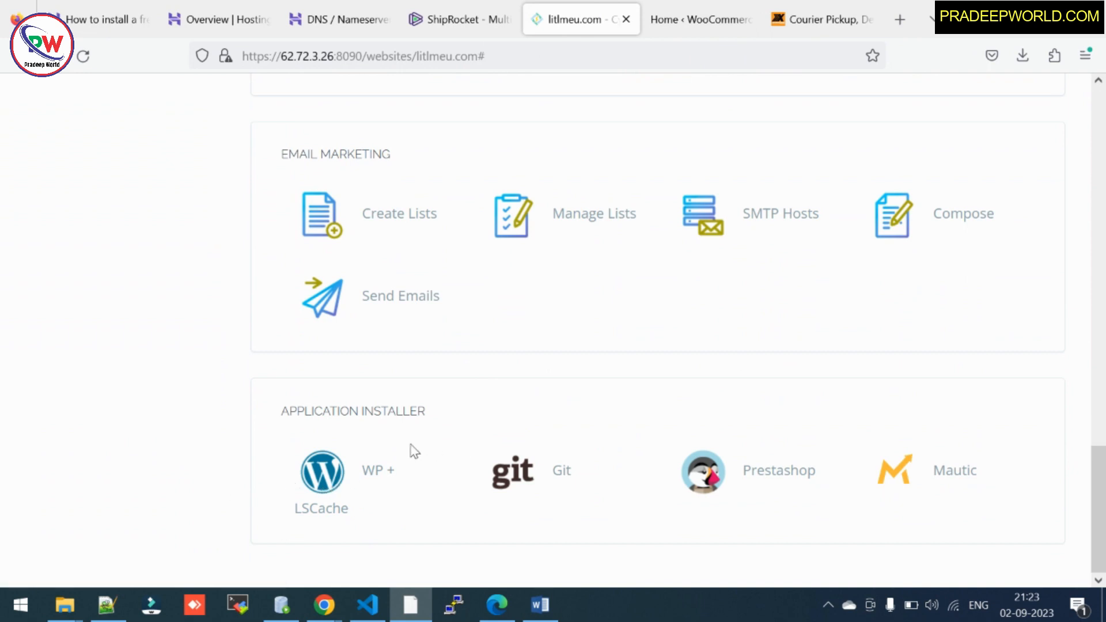
click(334, 483)
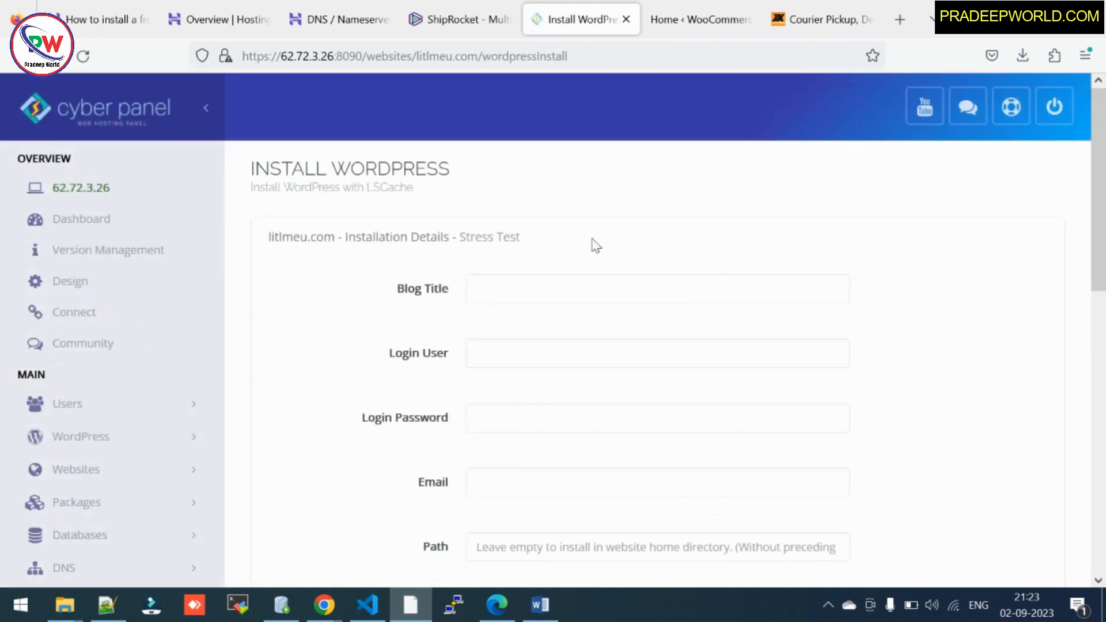
scroll(508, 242, down, 1)
scroll(518, 236, down, 2)
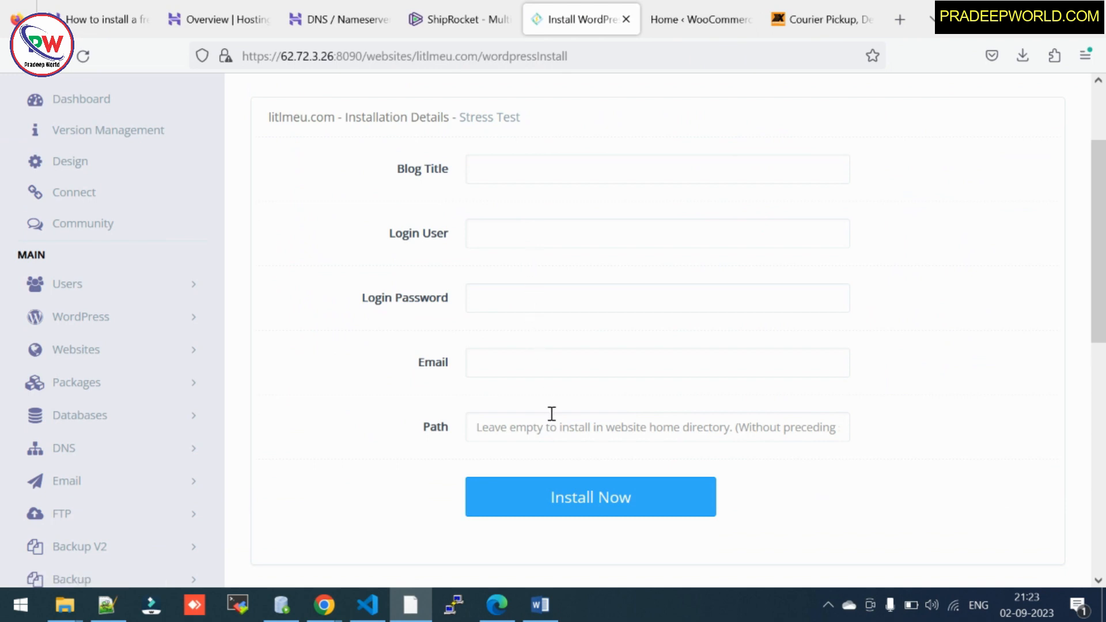
scroll(551, 414, down, 2)
scroll(593, 380, up, 4)
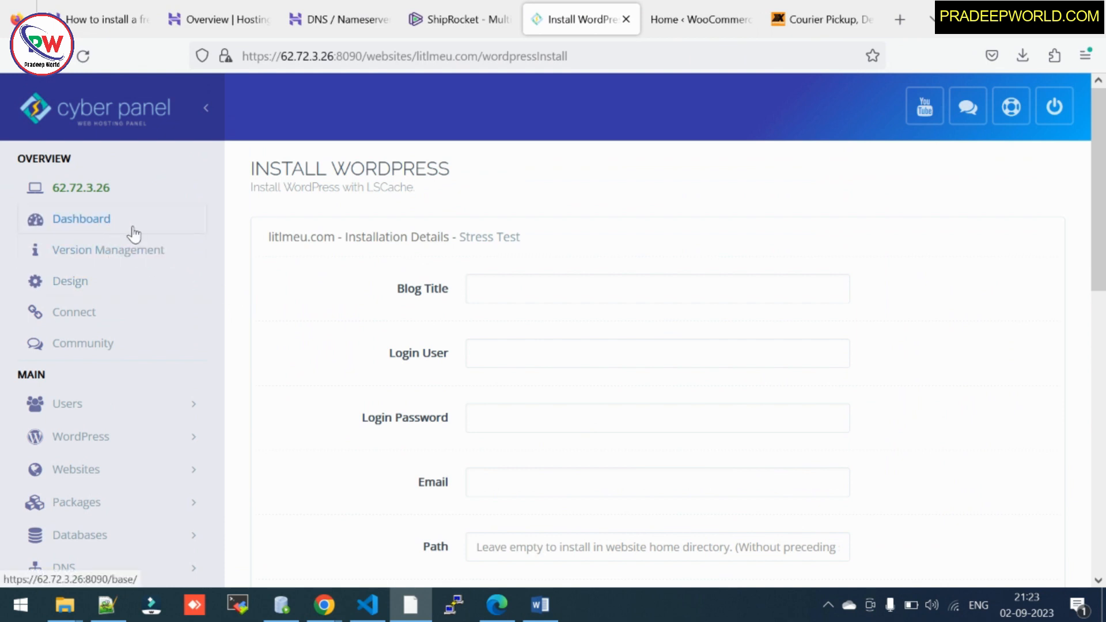
drag(262, 240, 346, 254)
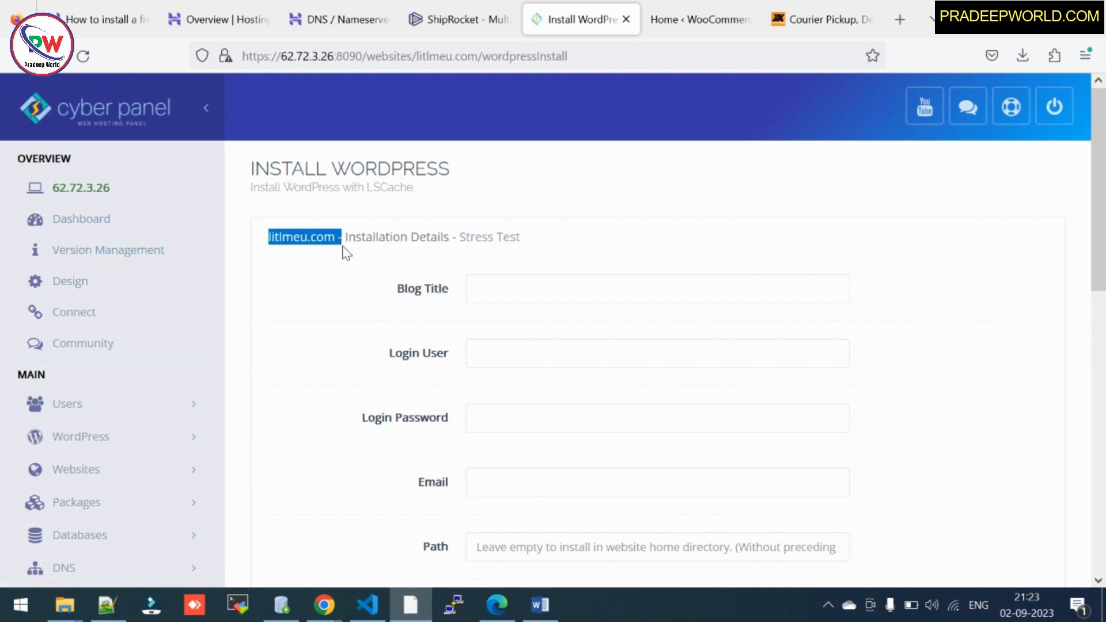
click(570, 218)
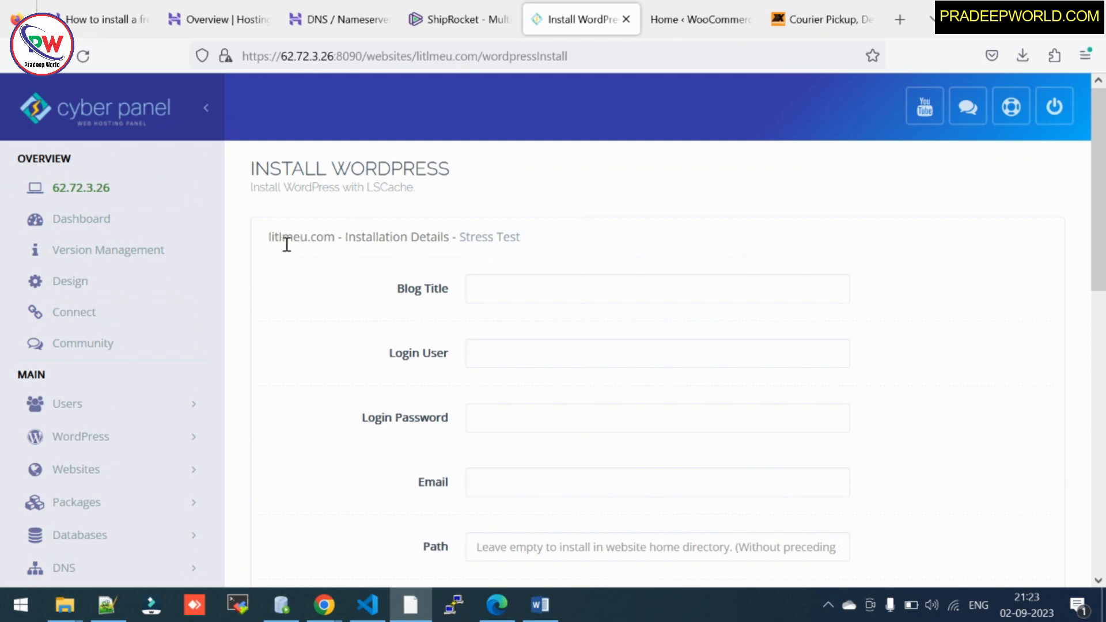
Step: Enter the WordPress admin address litlmeu.com/wp-admin/ in a new browser tab
click(900, 23)
click(603, 57)
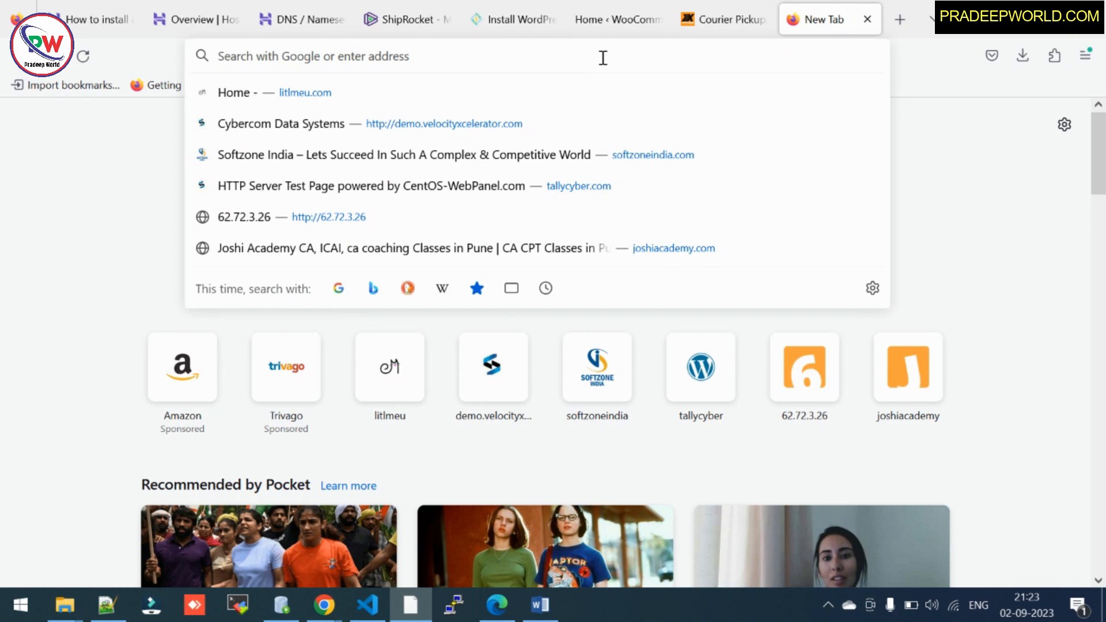
click(122, 227)
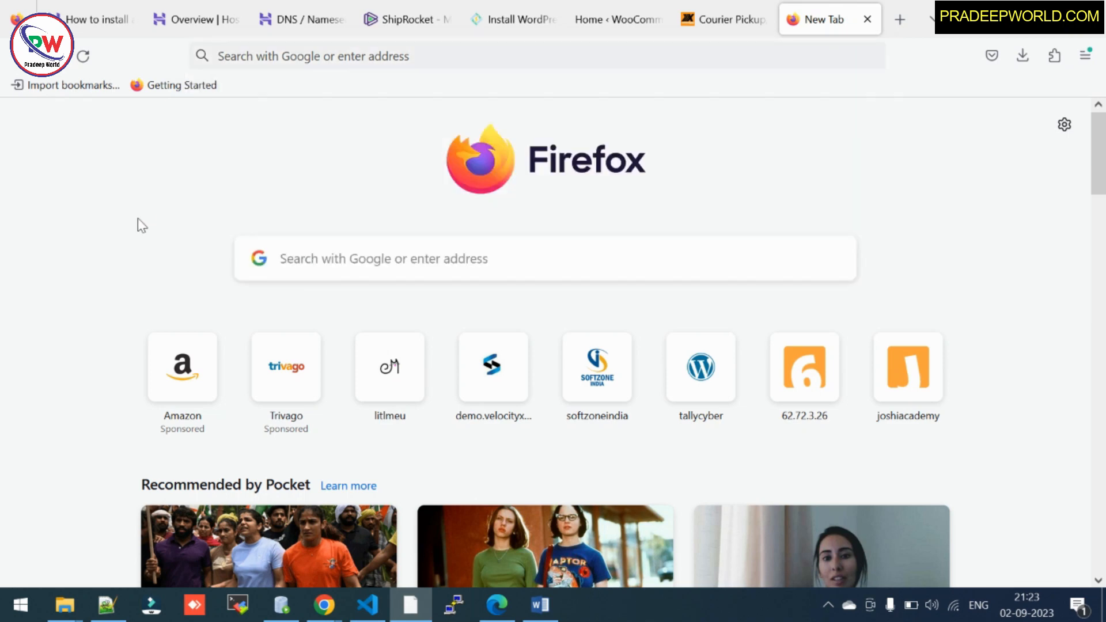
click(328, 56)
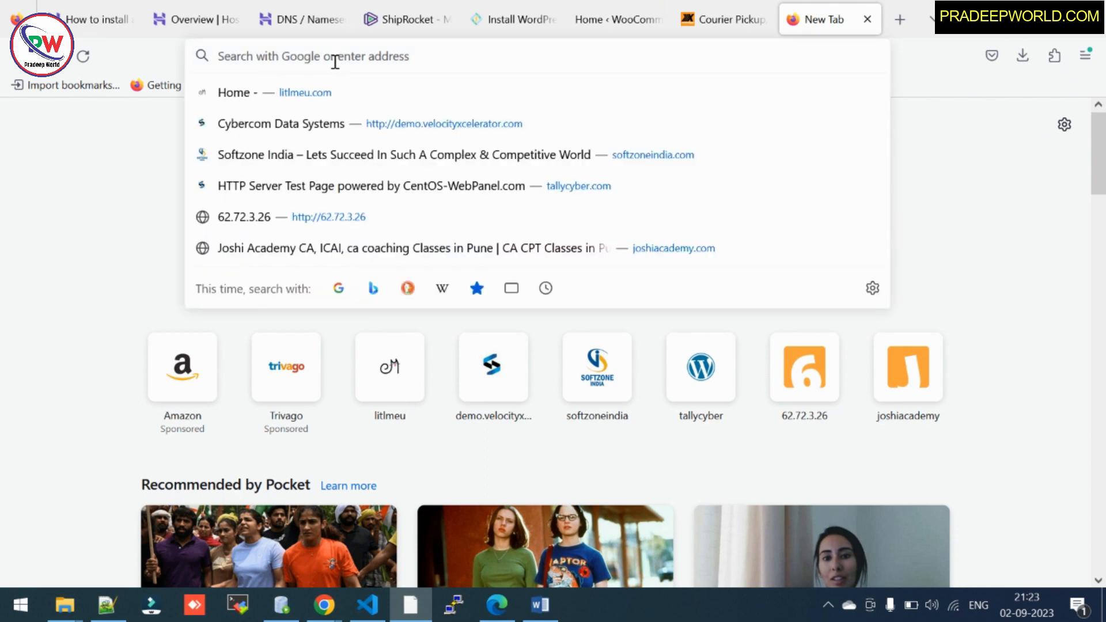
text(litlmeu.com/)
key(End)
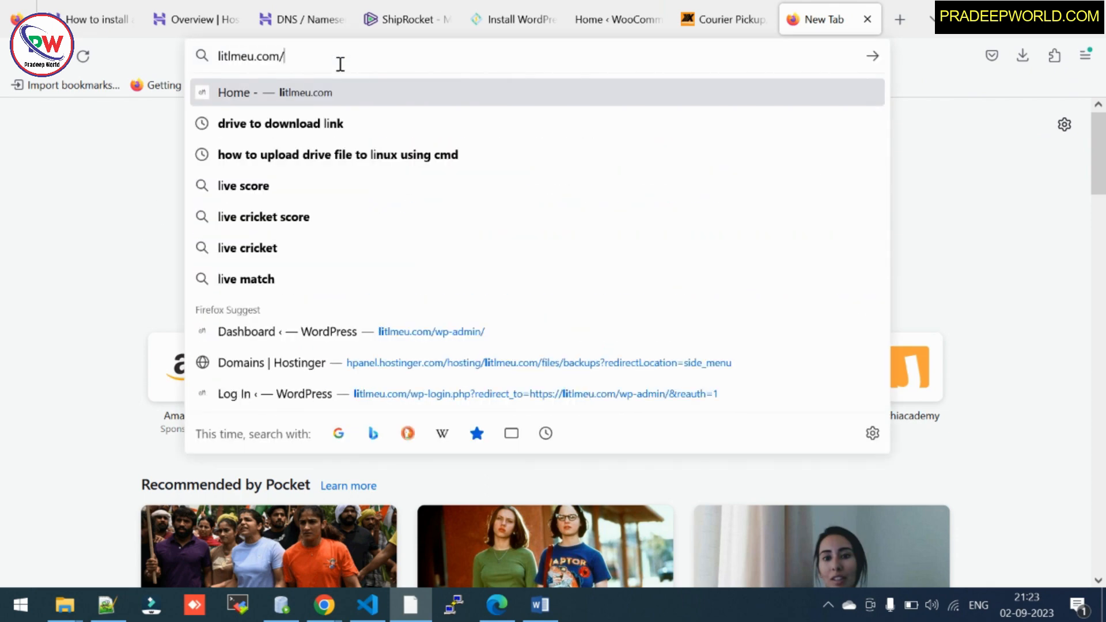
text(wp)
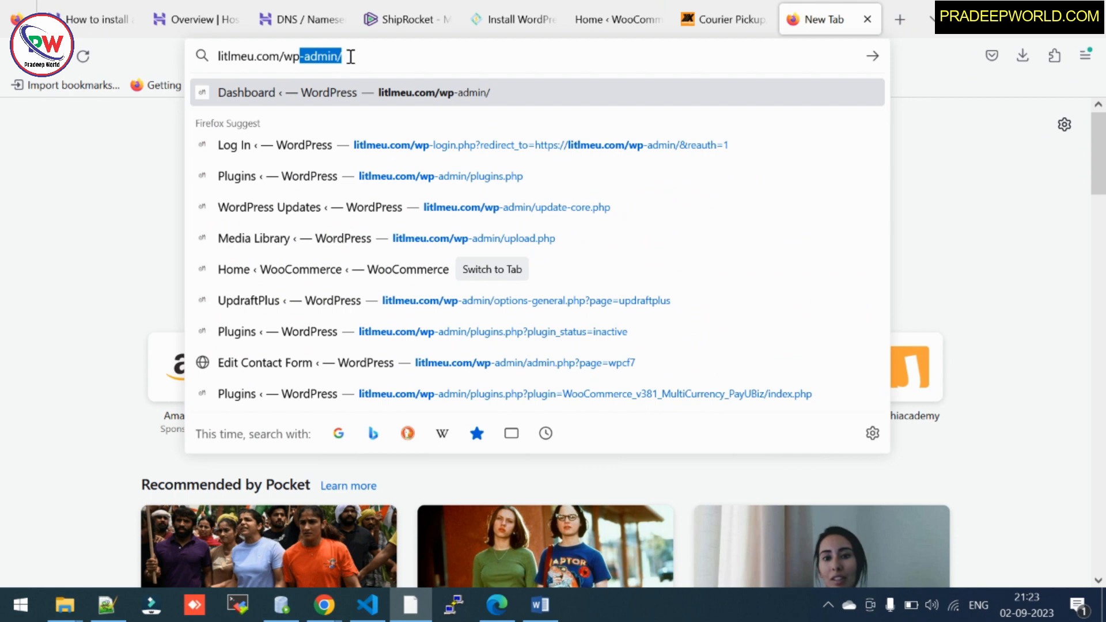
key(End)
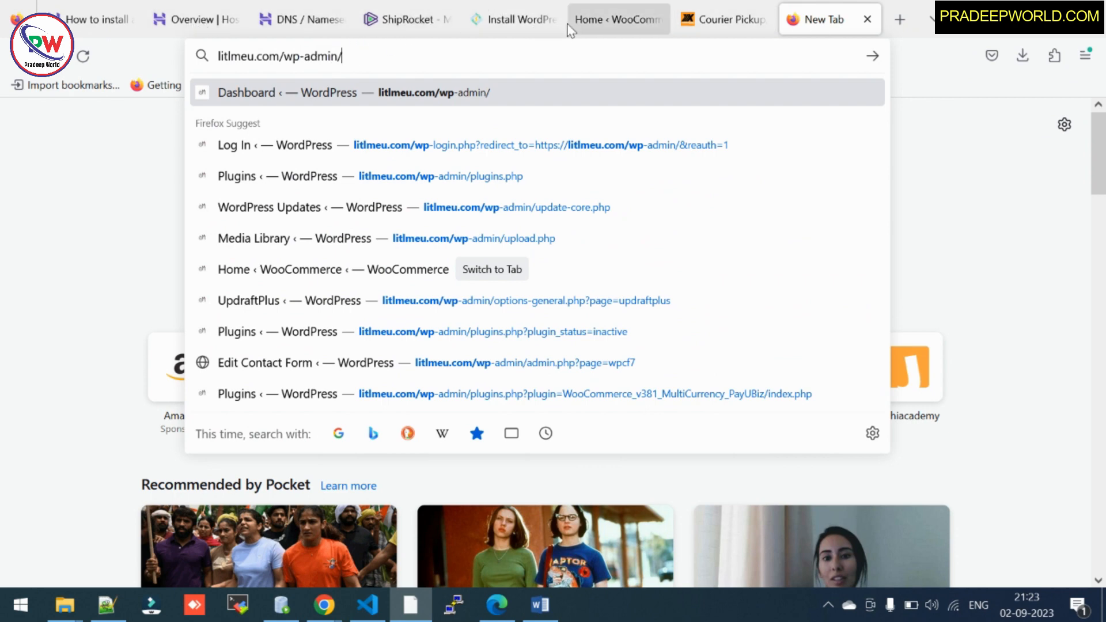
Step: Look briefly at the WordPress installation form again, return to the new tab and close it
click(509, 19)
click(505, 433)
click(824, 19)
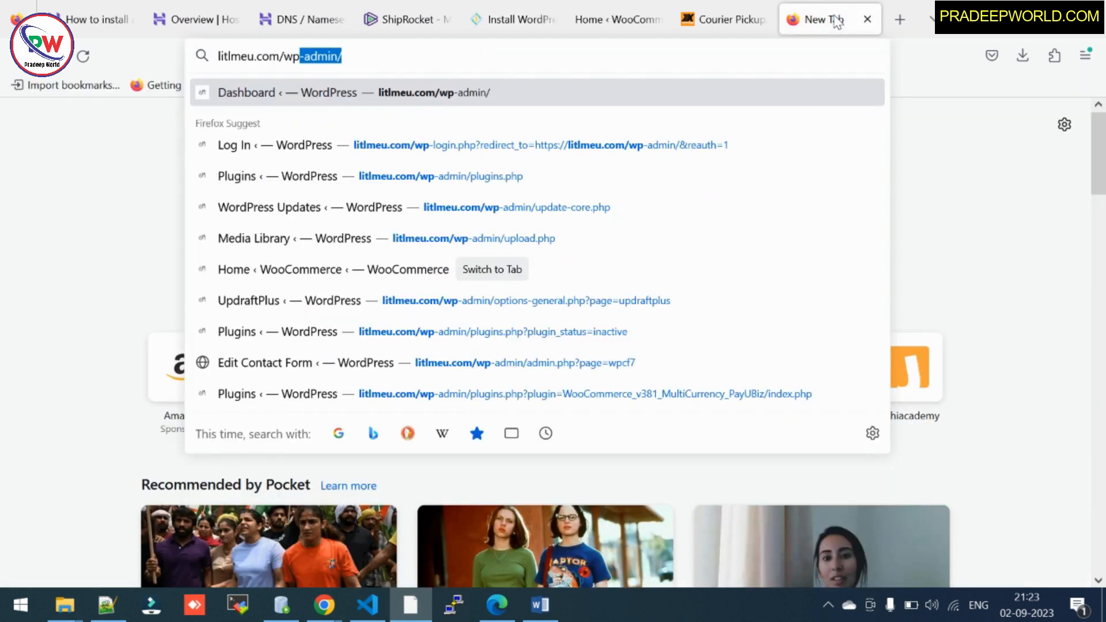
click(58, 282)
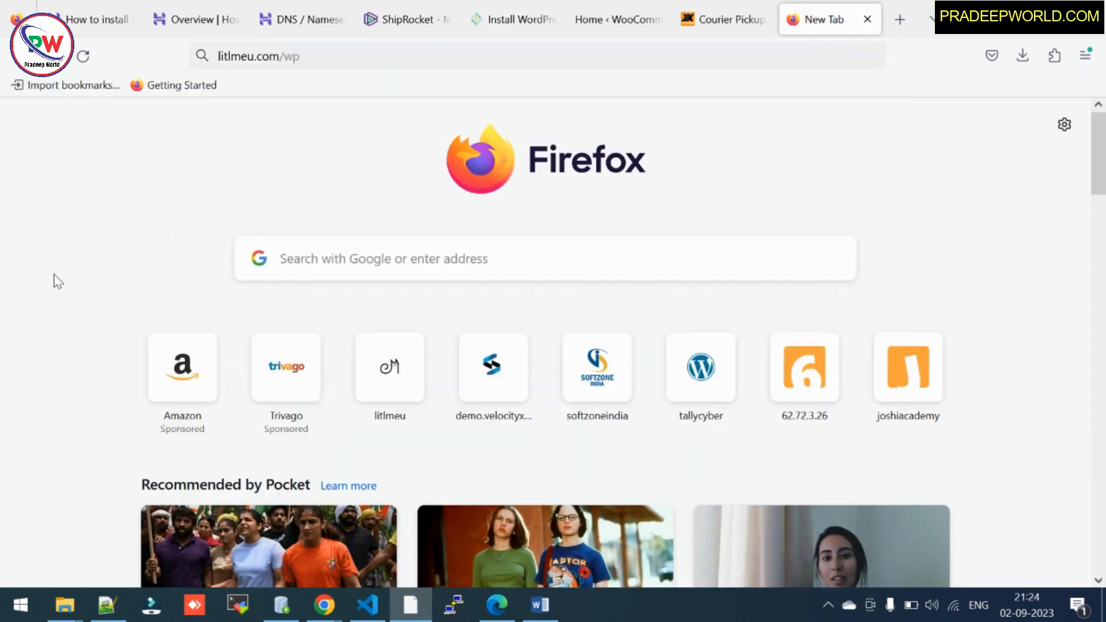
click(866, 19)
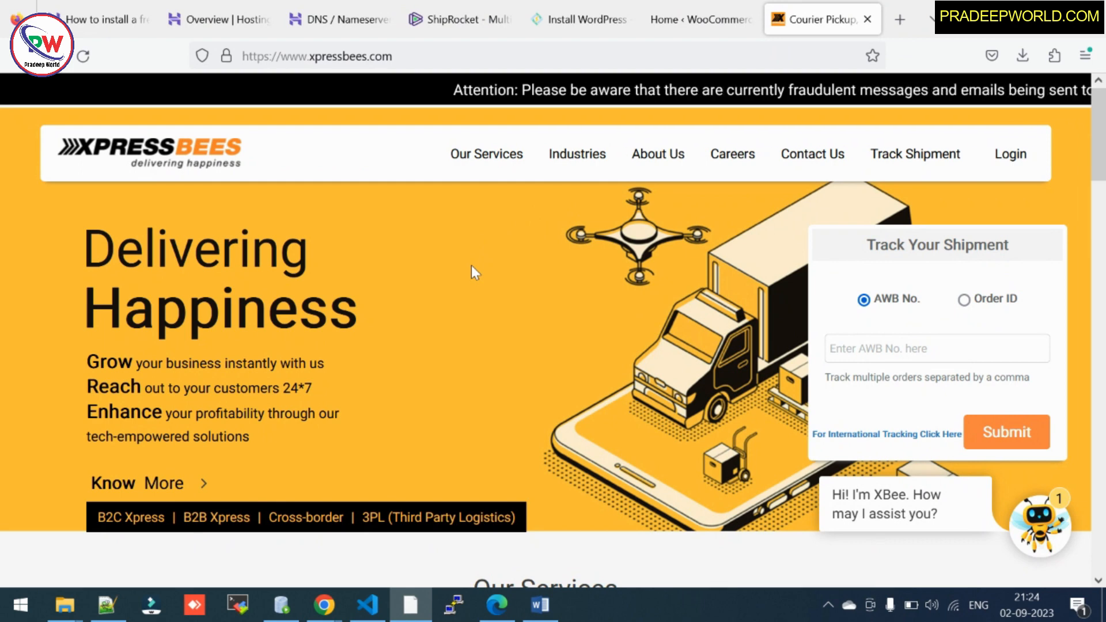
Step: Switch to the File Explorer folder with the website backup archives, look at the files and return to the browser
mouse_move(69, 611)
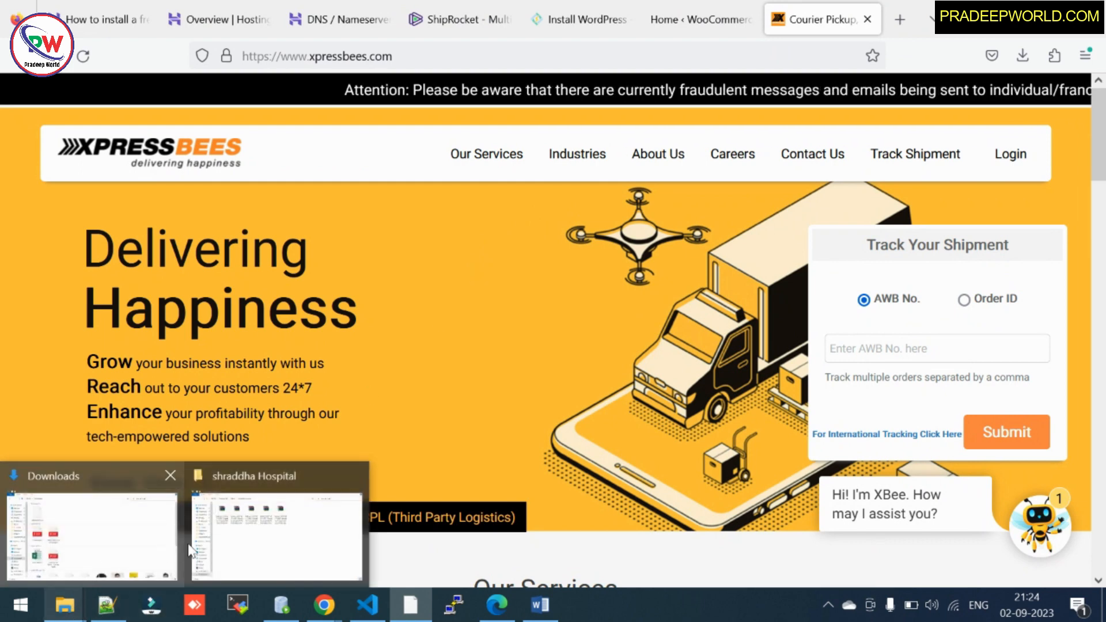
click(279, 527)
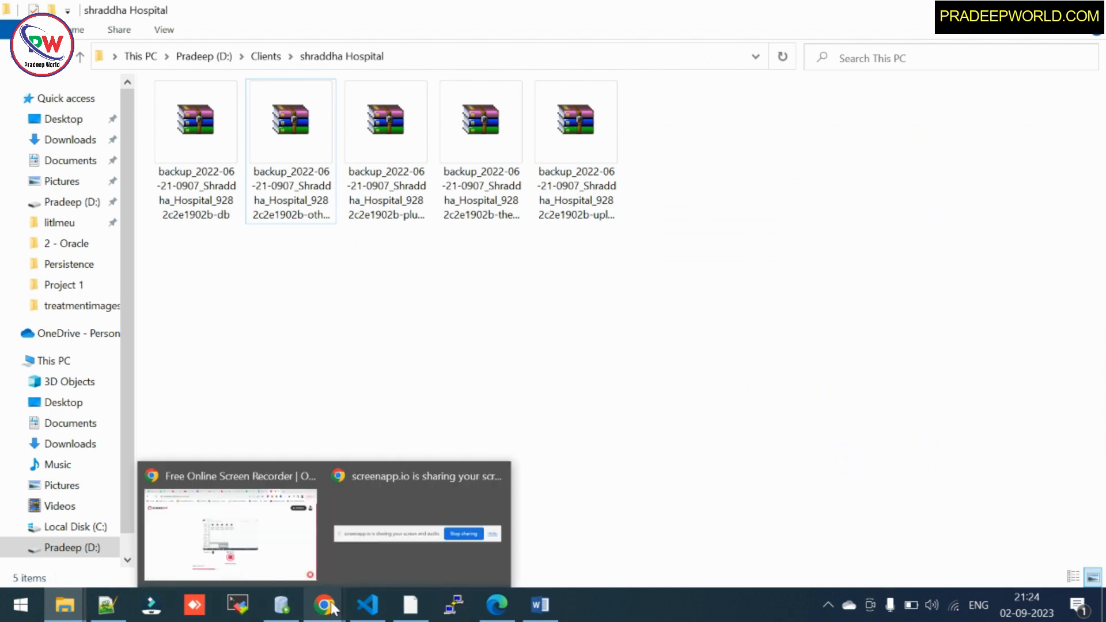
click(400, 617)
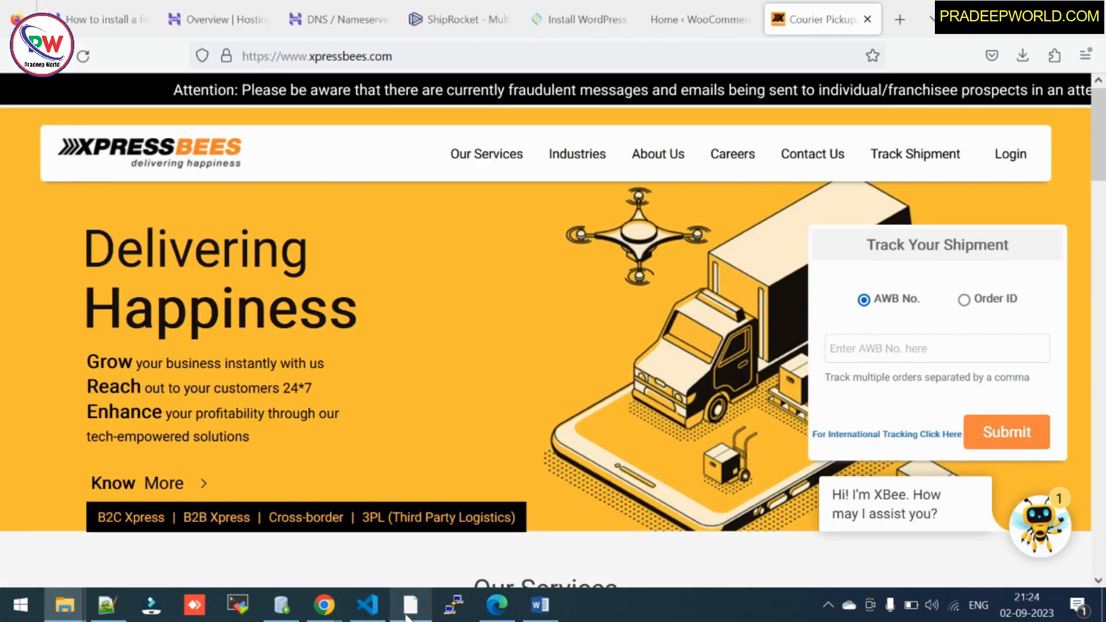
Step: Go back past the other open pages to CyberPanel and open its dashboard
click(325, 26)
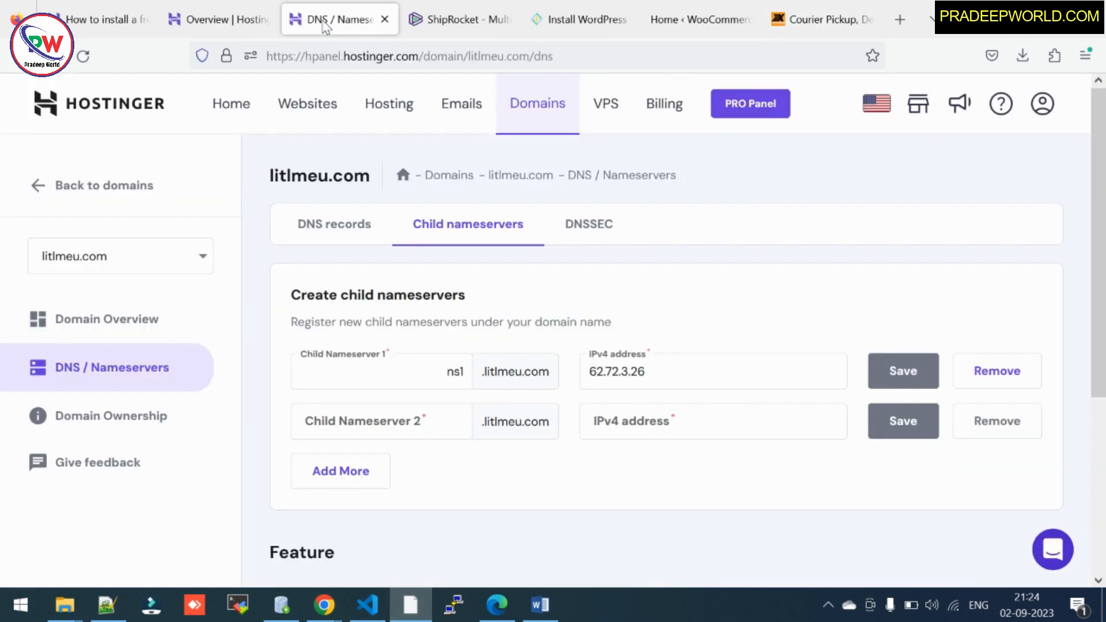
click(433, 23)
click(589, 15)
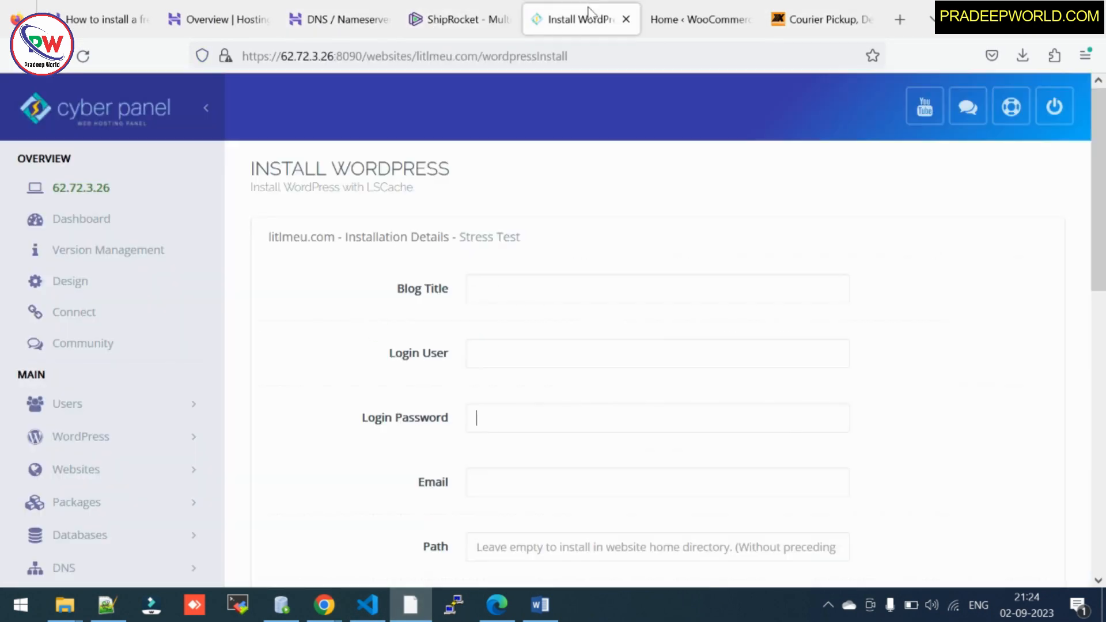
click(975, 358)
click(84, 188)
click(86, 220)
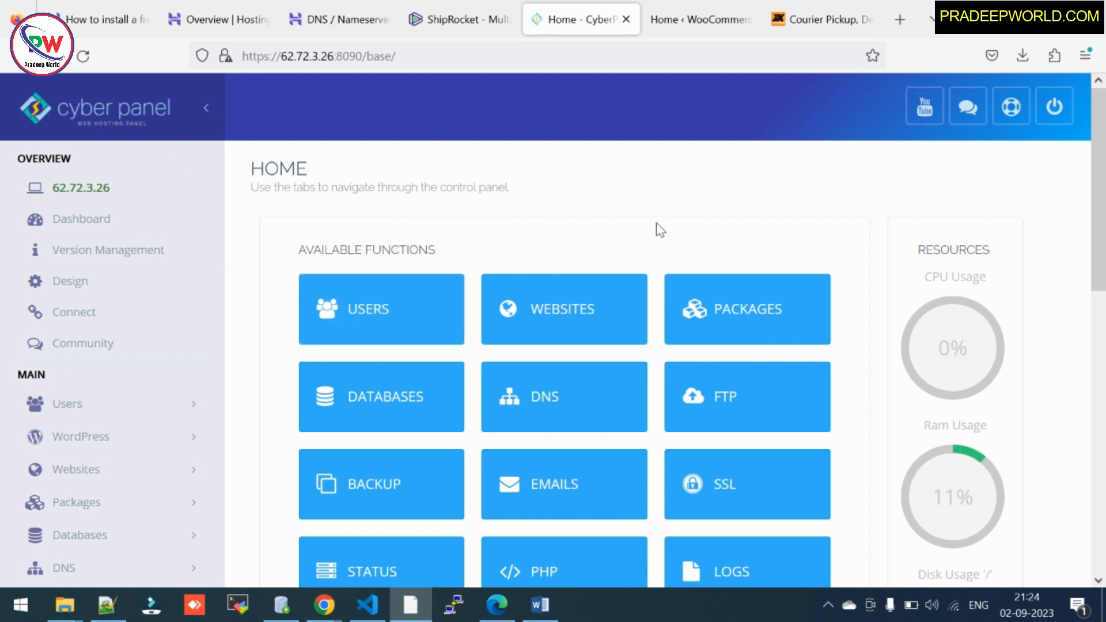
Step: Open the DNS functions in CyberPanel and bring up the form for creating a nameserver
scroll(656, 224, down, 1)
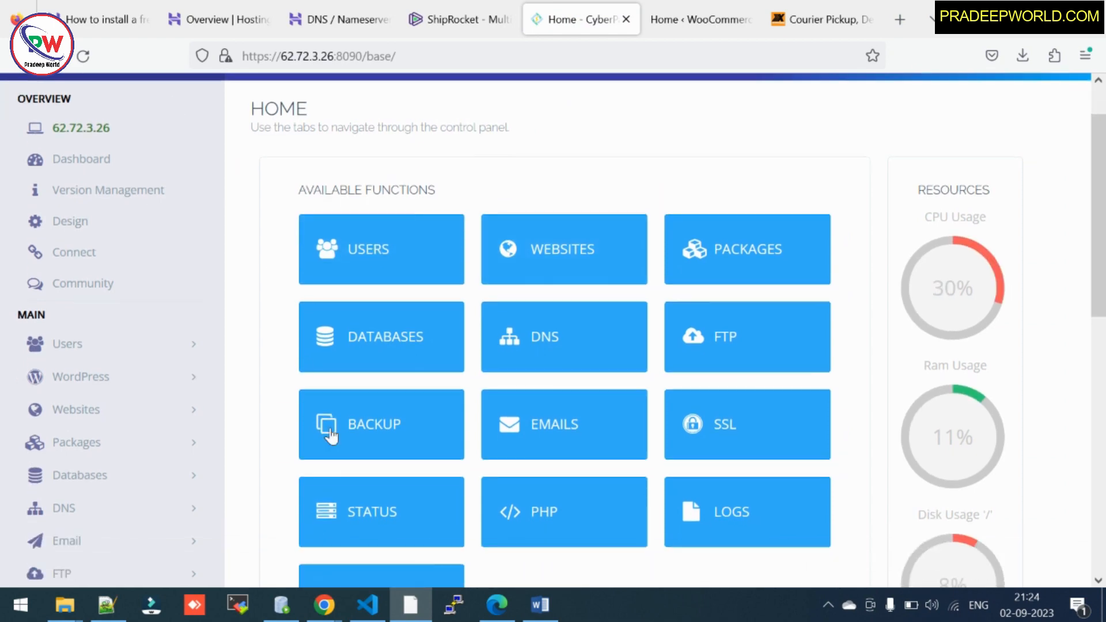
click(567, 339)
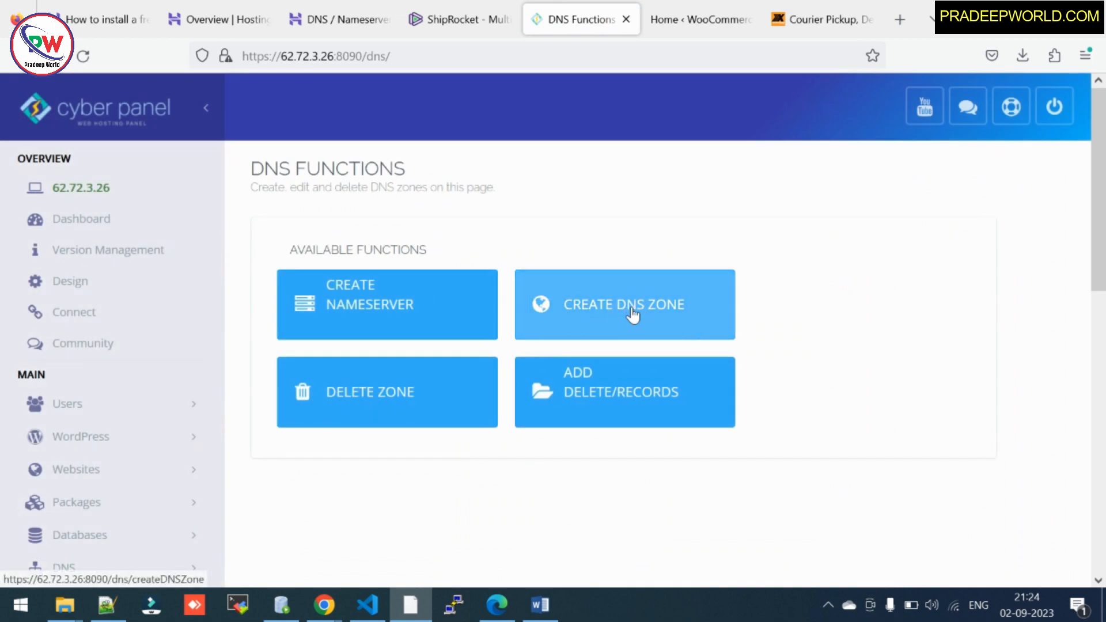
click(363, 319)
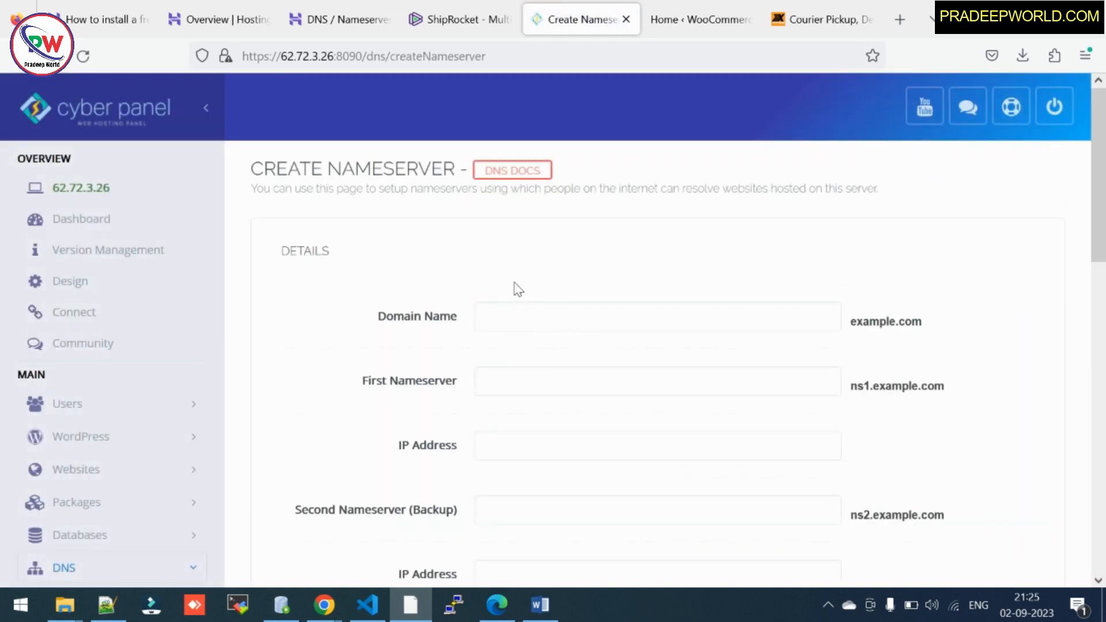
Step: Enter abc.com as the domain name and ns2.abc.com as the first nameserver, and copy the nameserver value
click(531, 326)
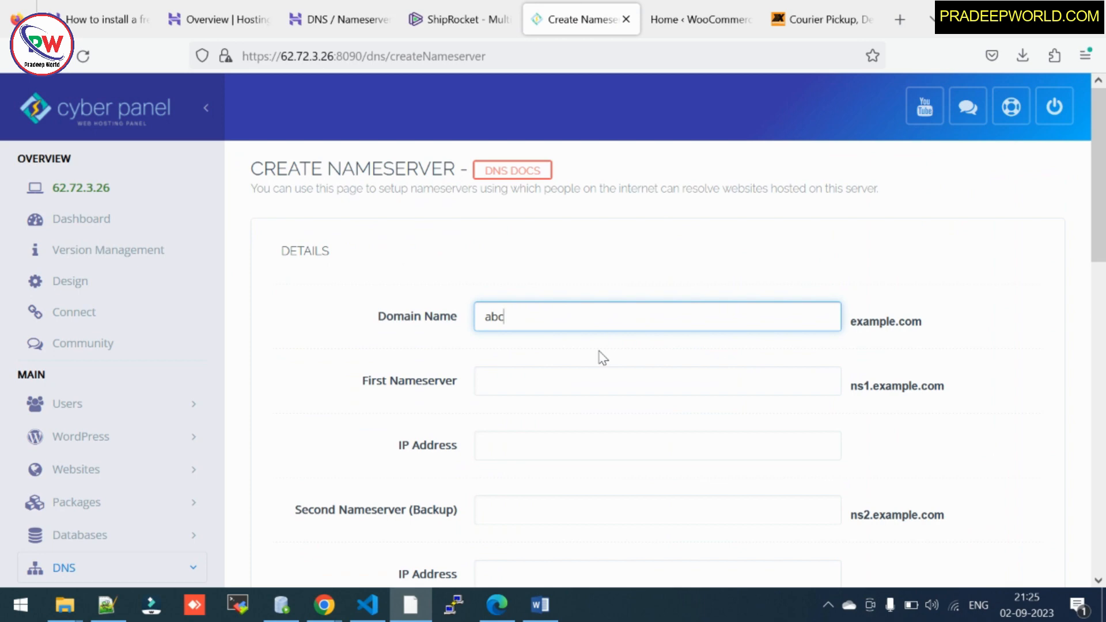
click(561, 385)
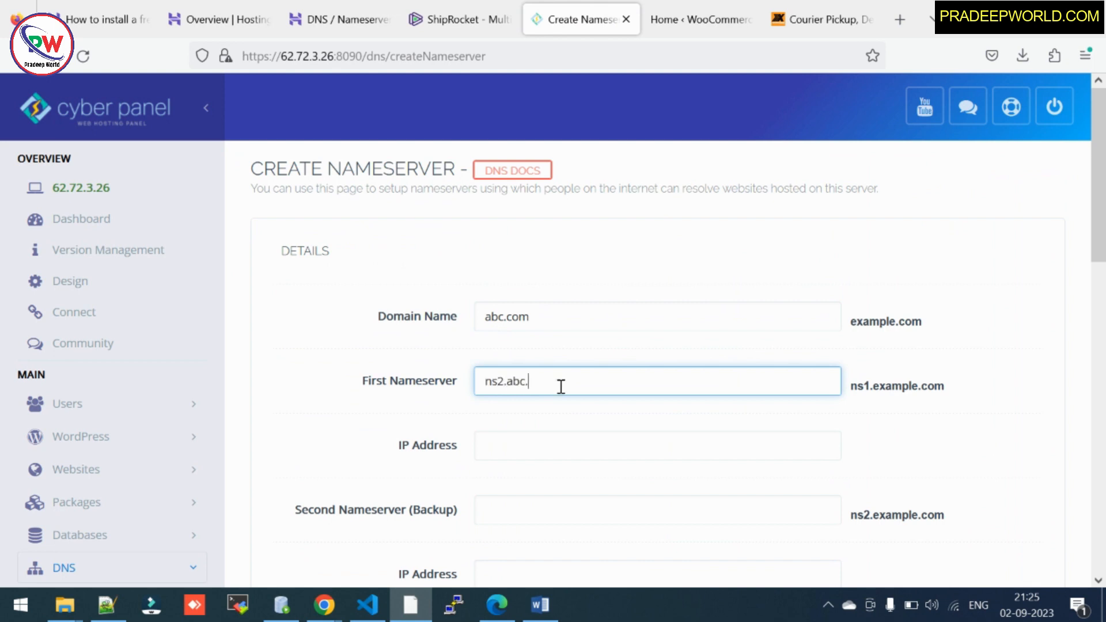
key(ctrl+a)
key(ctrl+c)
click(561, 386)
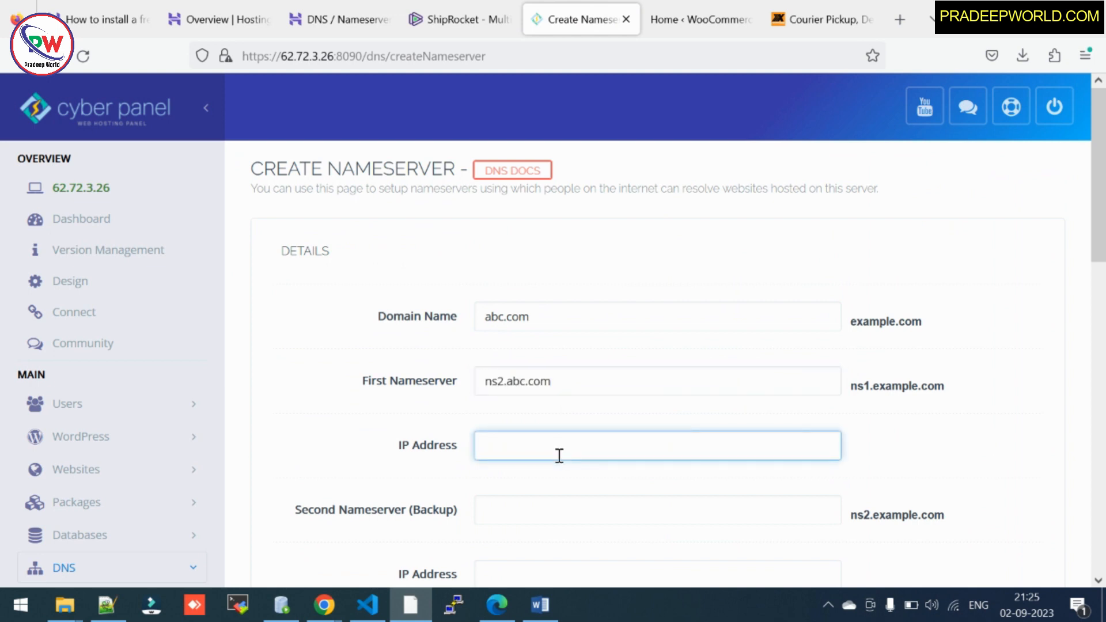
Step: Check the server's IP address in the Hostinger VPS overview and return to the nameserver form's IP address fields
click(218, 19)
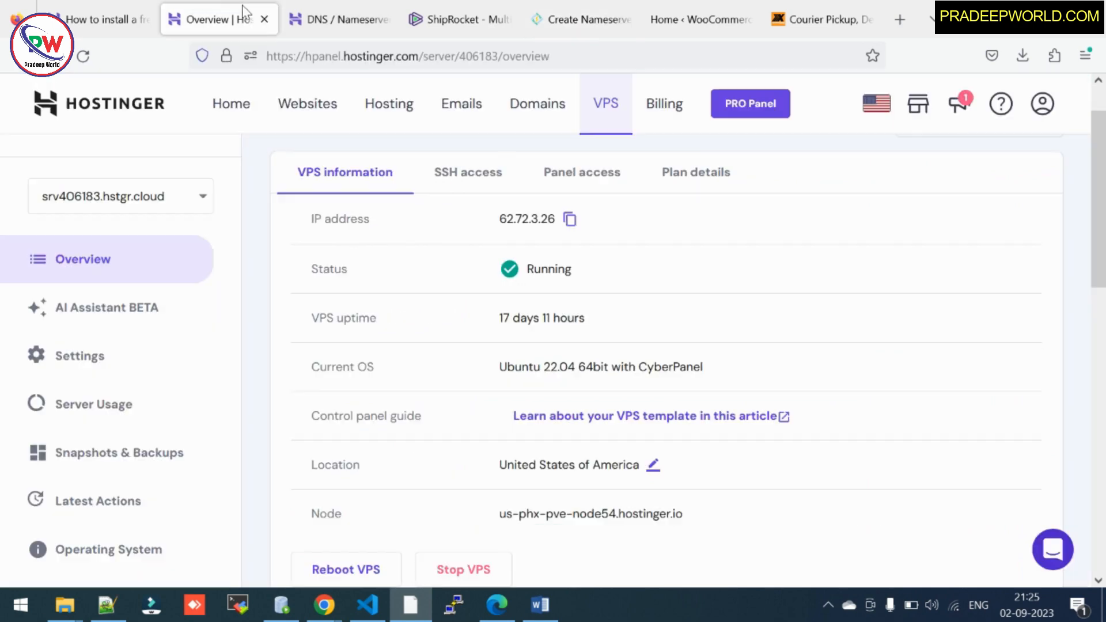
click(555, 19)
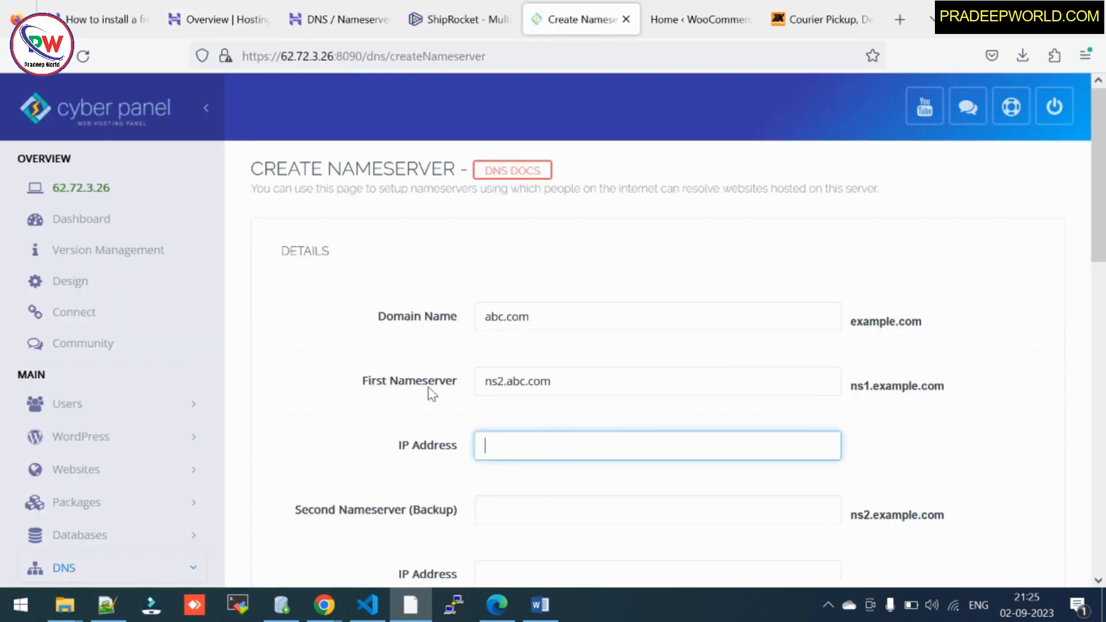
scroll(582, 512, down, 1)
click(582, 513)
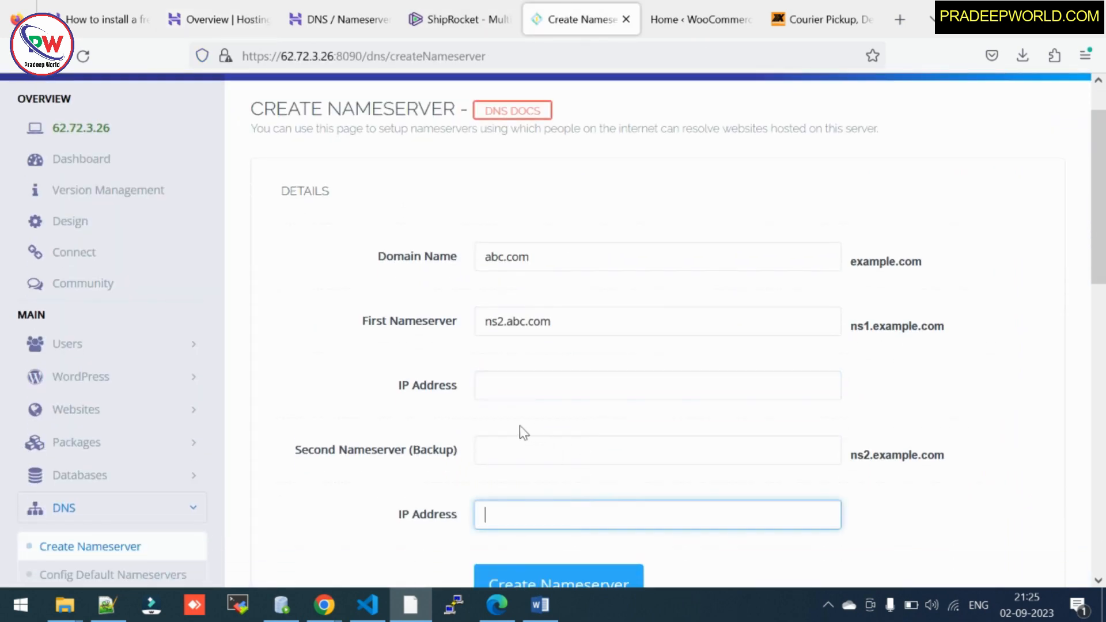
Step: Highlight the First Nameserver label and paste ns2.abc.com as the second (backup) nameserver
drag(363, 321, 464, 344)
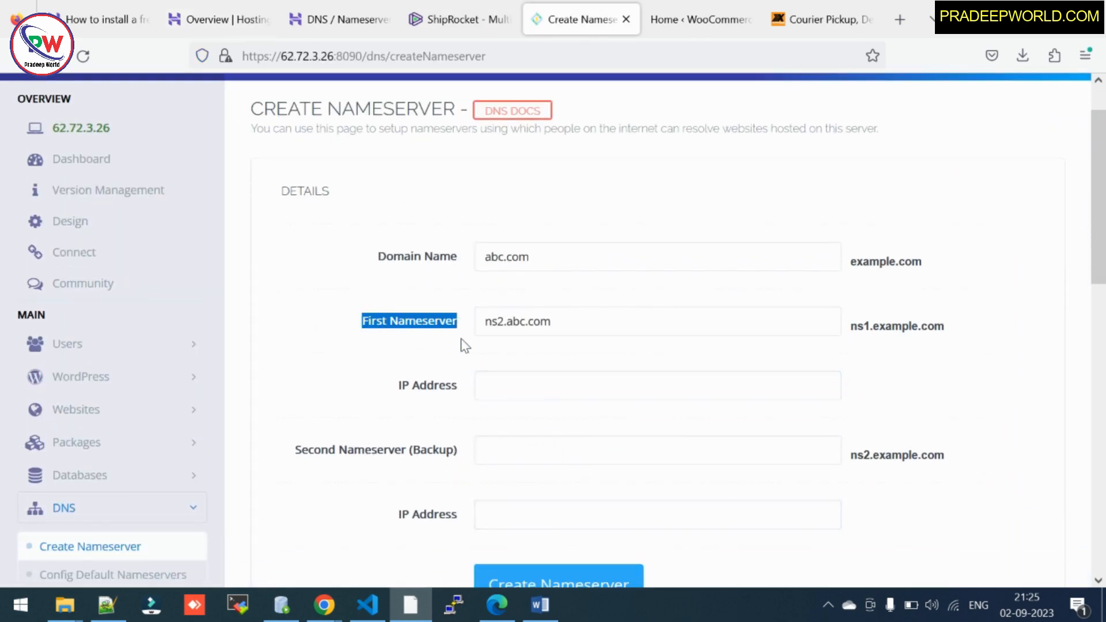
click(425, 467)
click(519, 448)
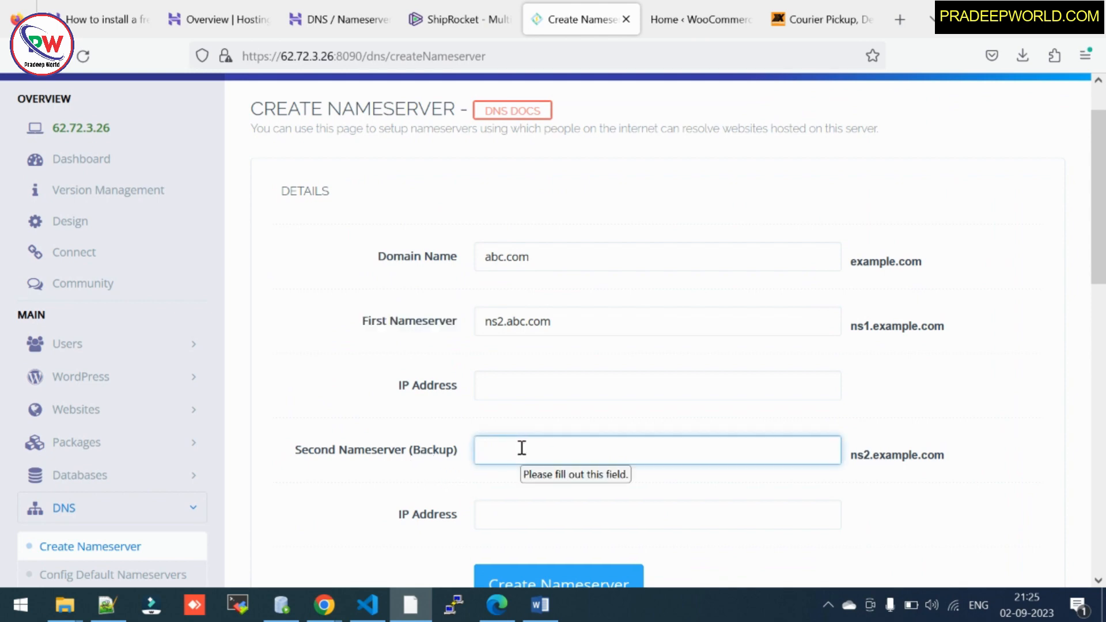
key(ctrl+v)
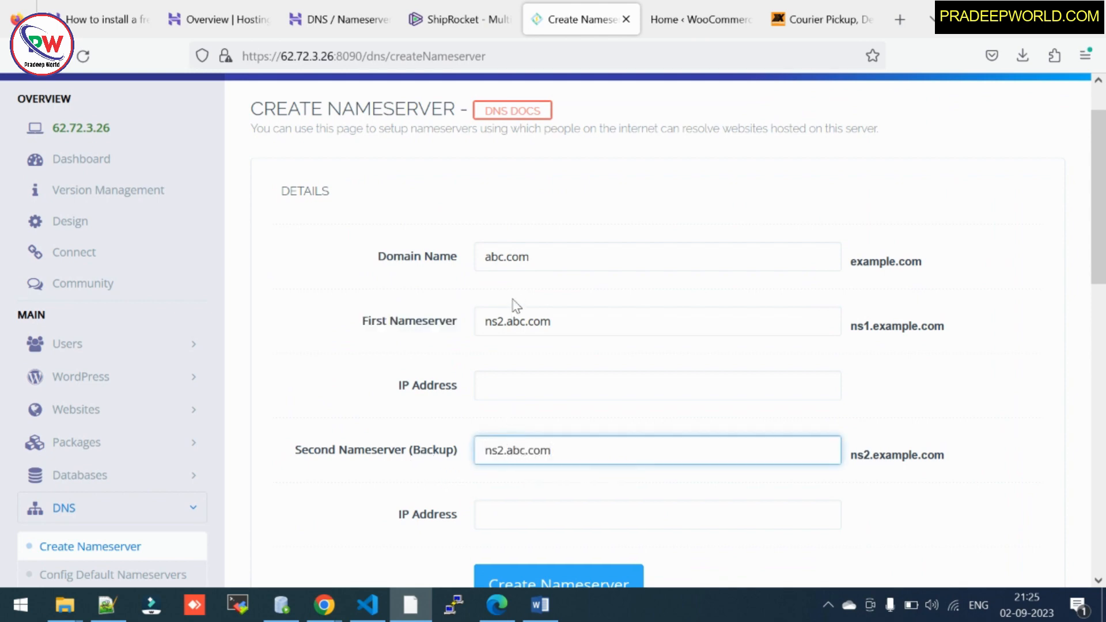
Step: Correct the first nameserver to ns1.abc.com and return to the second nameserver field
click(505, 318)
text(1)
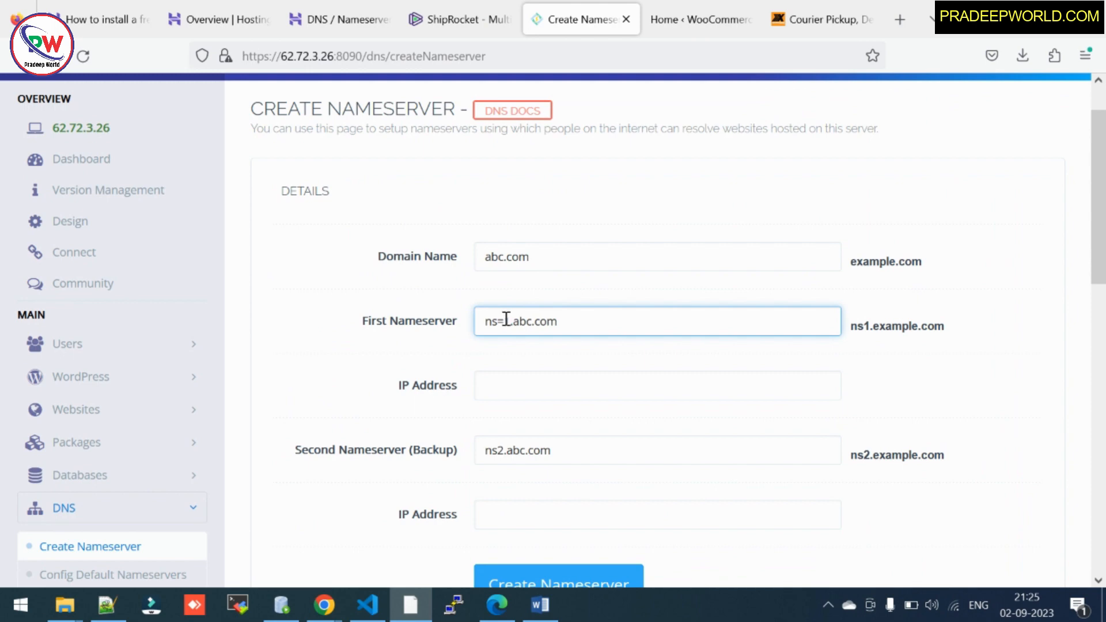
key(BackSpace)
key(BackSpace)
text(1)
click(580, 449)
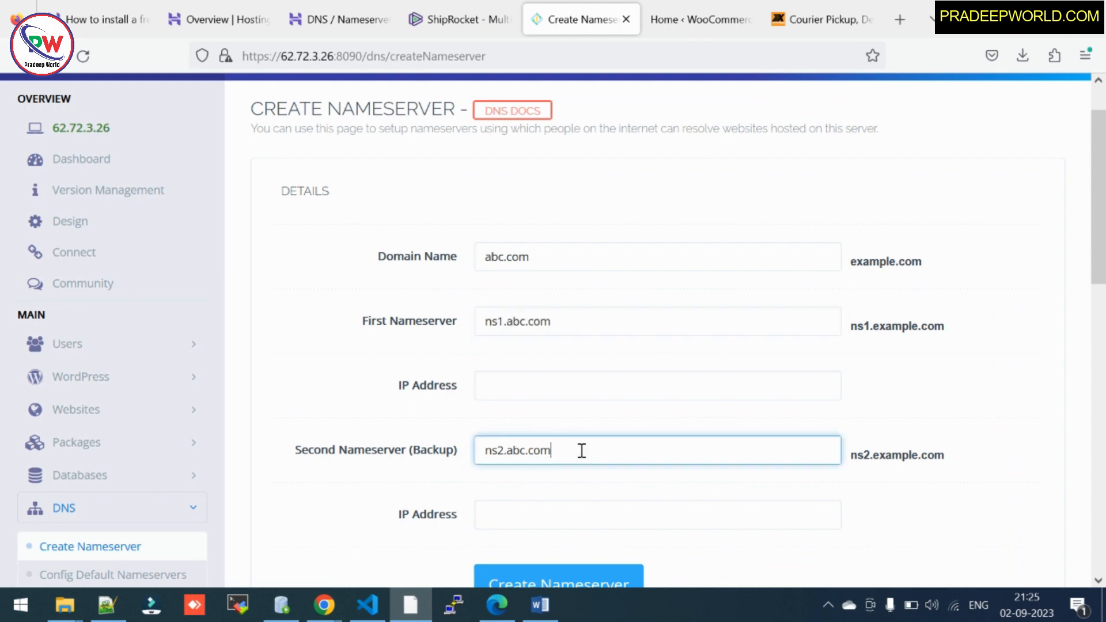
Step: Copy the server's IP address from the Hostinger VPS overview and paste 62.72.3.26 as the IP address of both nameservers
scroll(664, 444, down, 2)
click(612, 329)
click(219, 19)
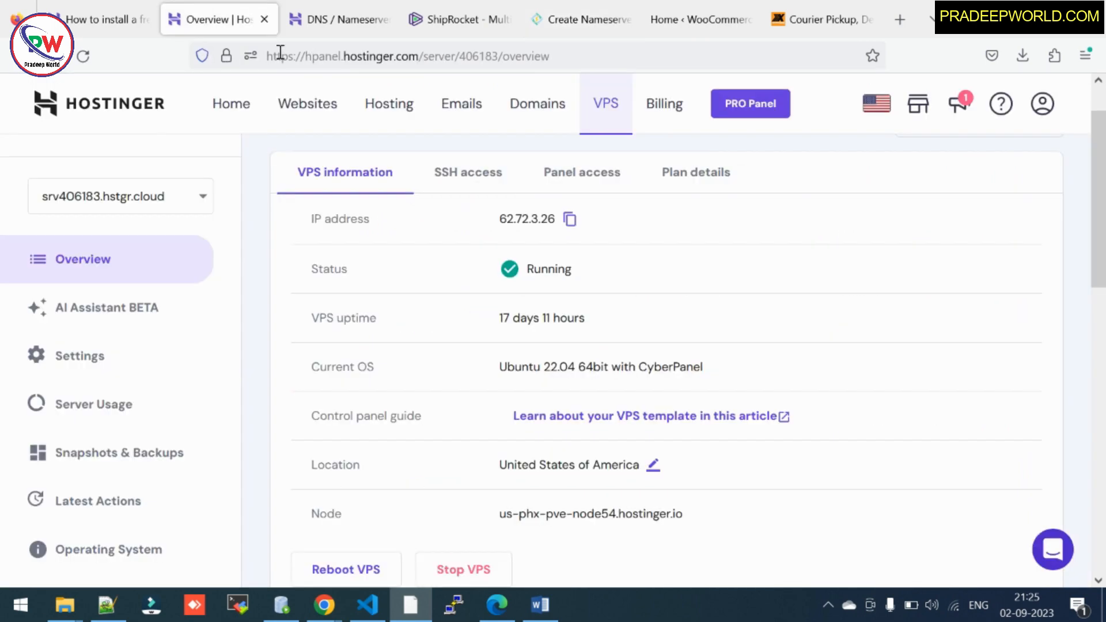
click(569, 219)
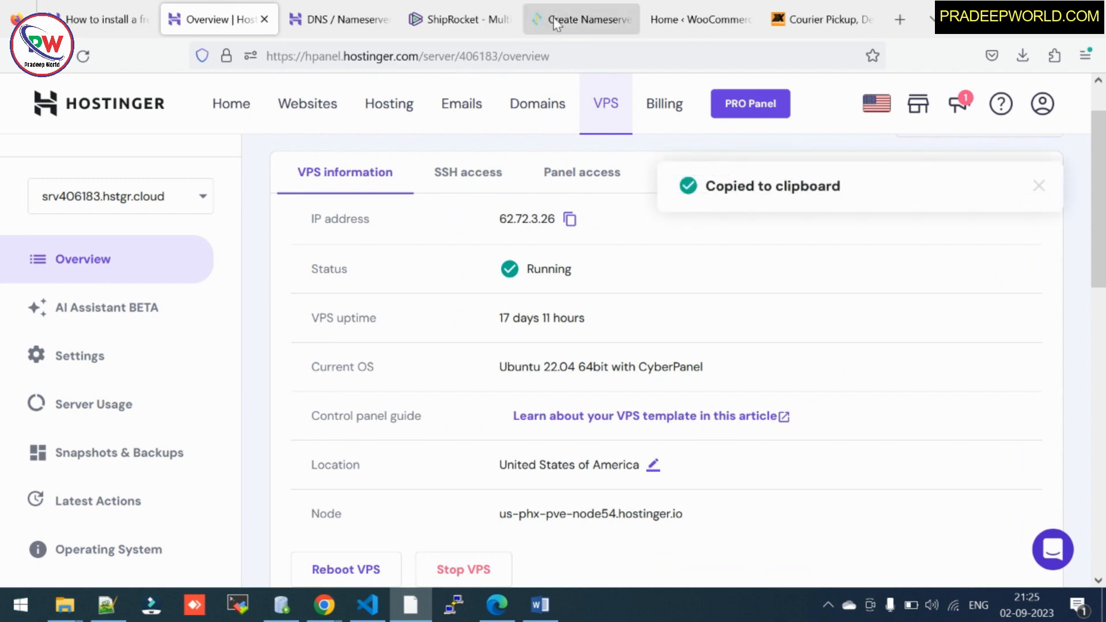
click(579, 19)
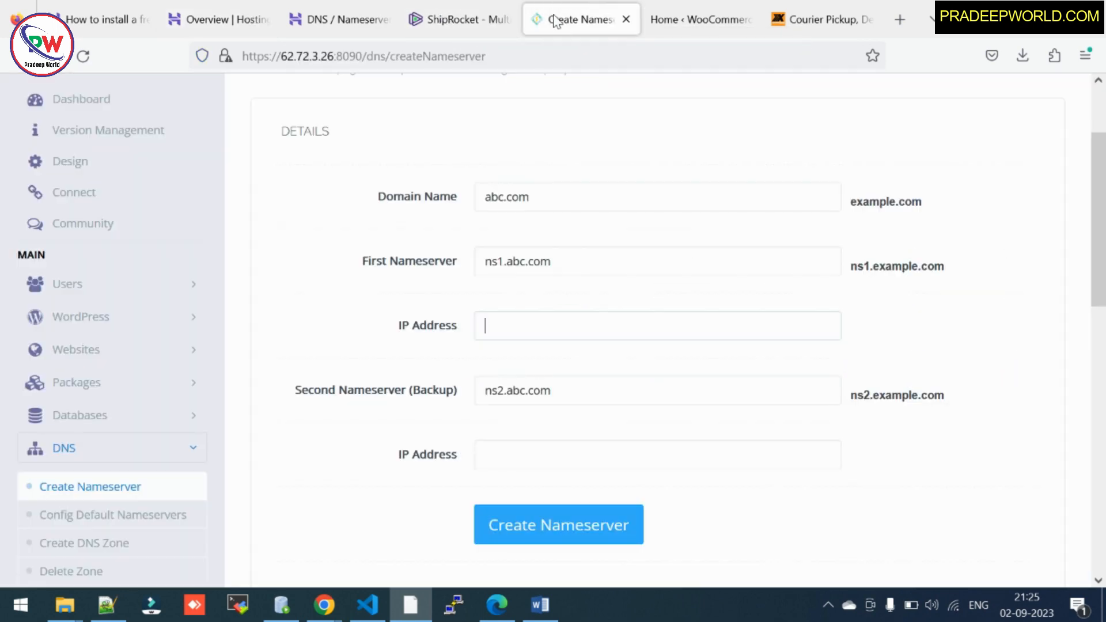
click(481, 326)
key(ctrl+v)
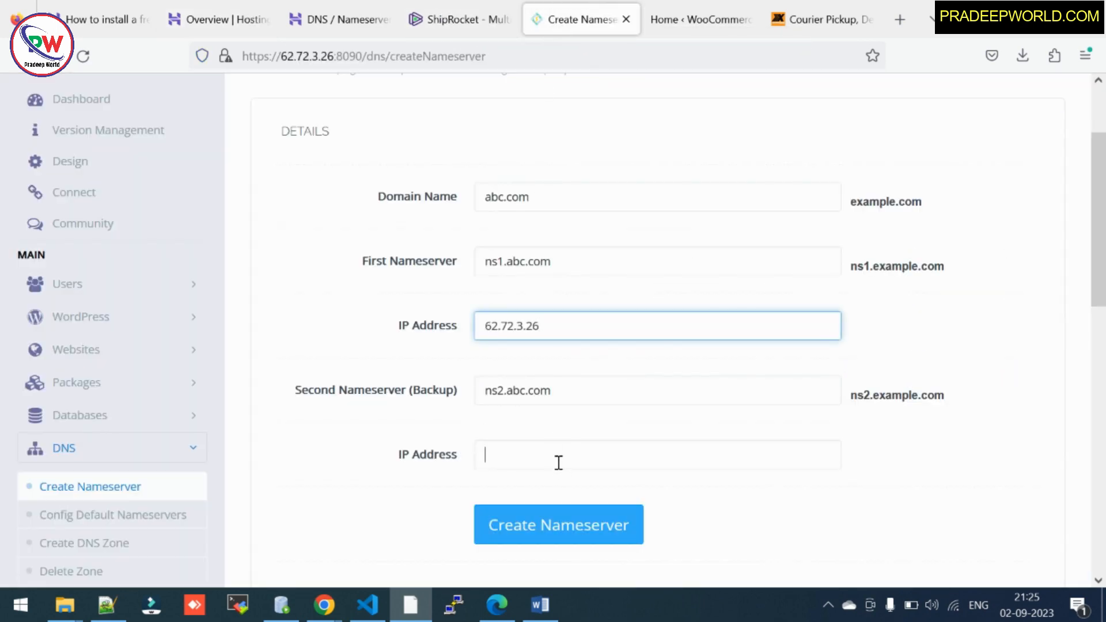
key(ctrl+v)
click(929, 493)
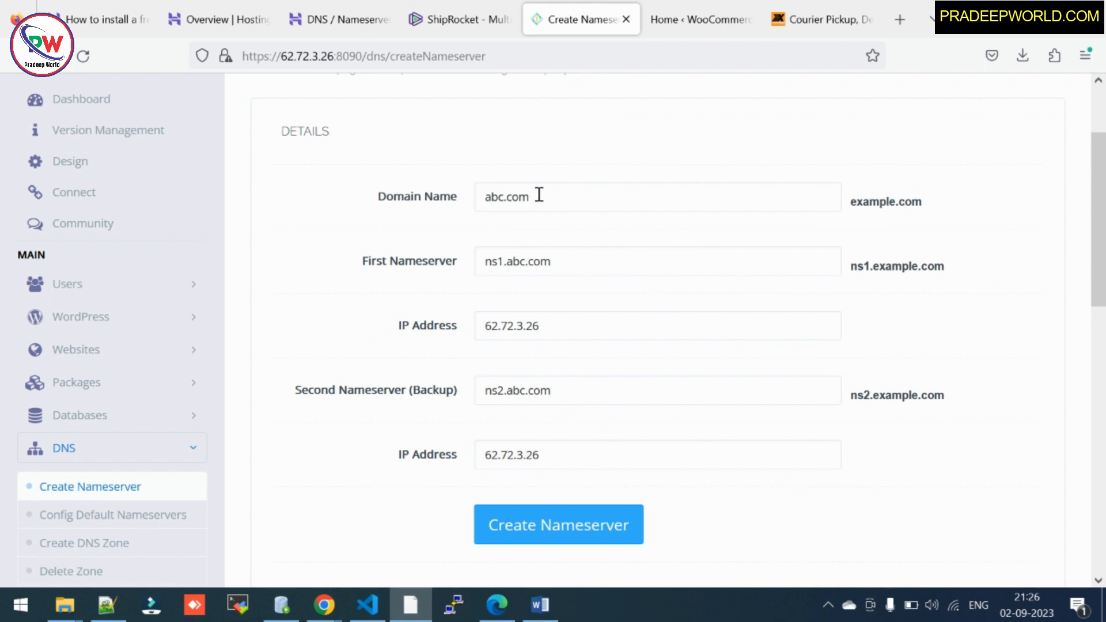
Step: Highlight the first and second nameserver values in the Create Nameserver form to review them
drag(561, 261, 482, 254)
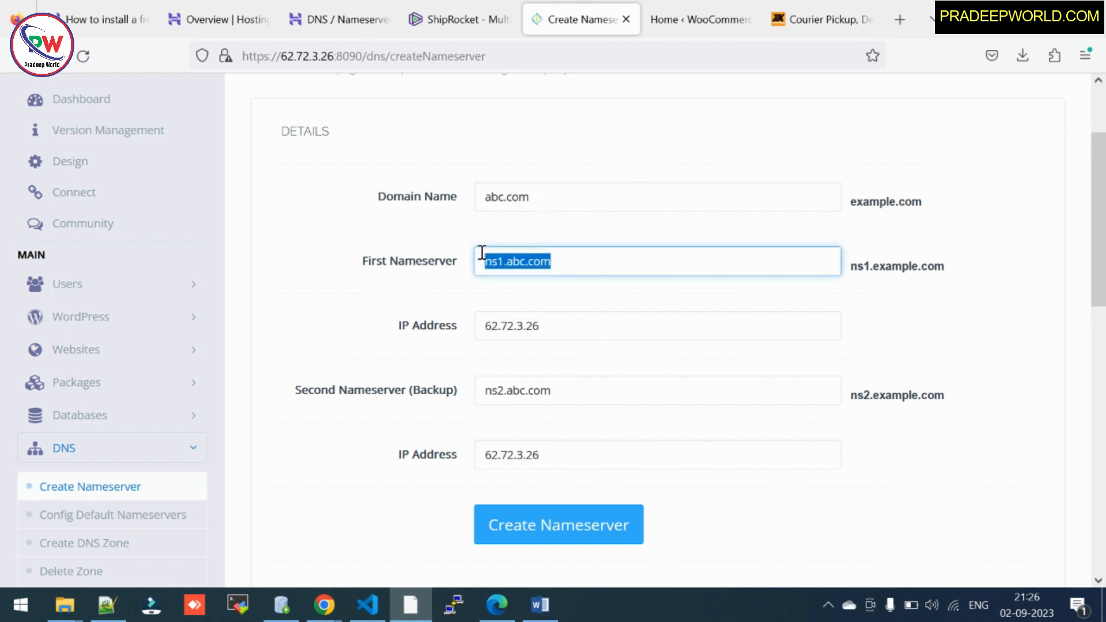
drag(582, 393, 483, 342)
click(528, 259)
triple_click(622, 393)
triple_click(575, 256)
click(347, 275)
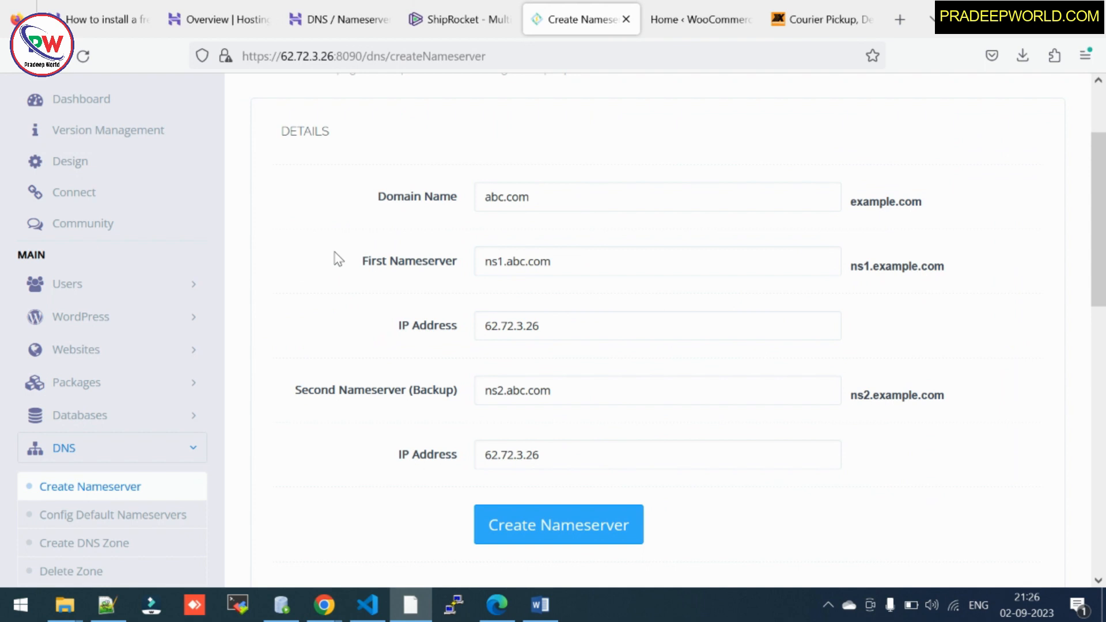
Step: Switch to Hostinger and open the DNS / Nameservers page of the litlmeu.com domain
click(212, 17)
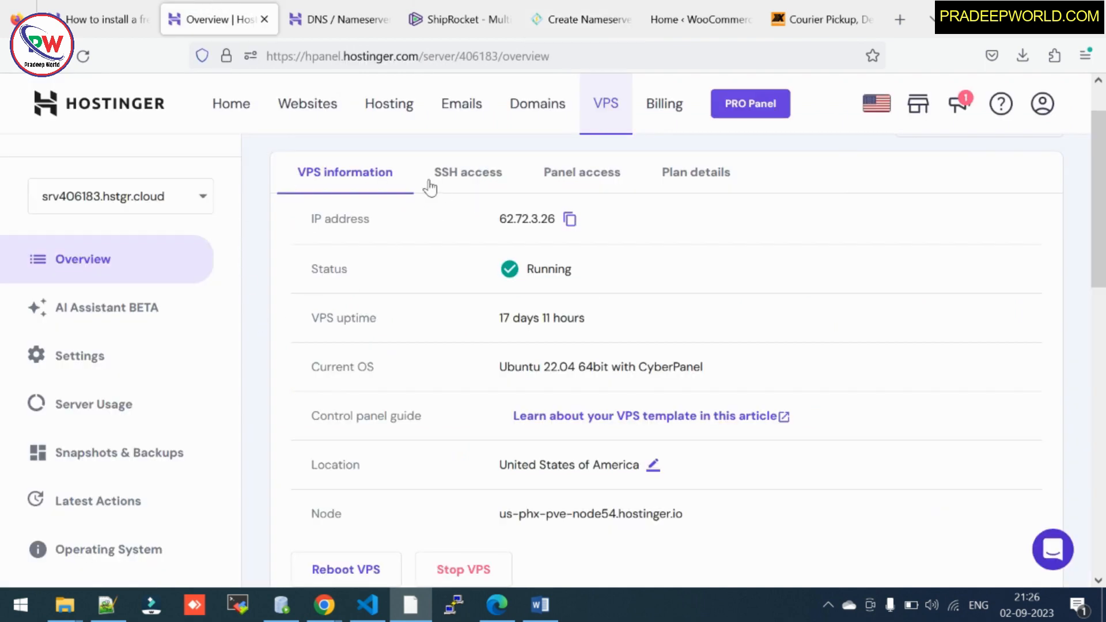
click(530, 101)
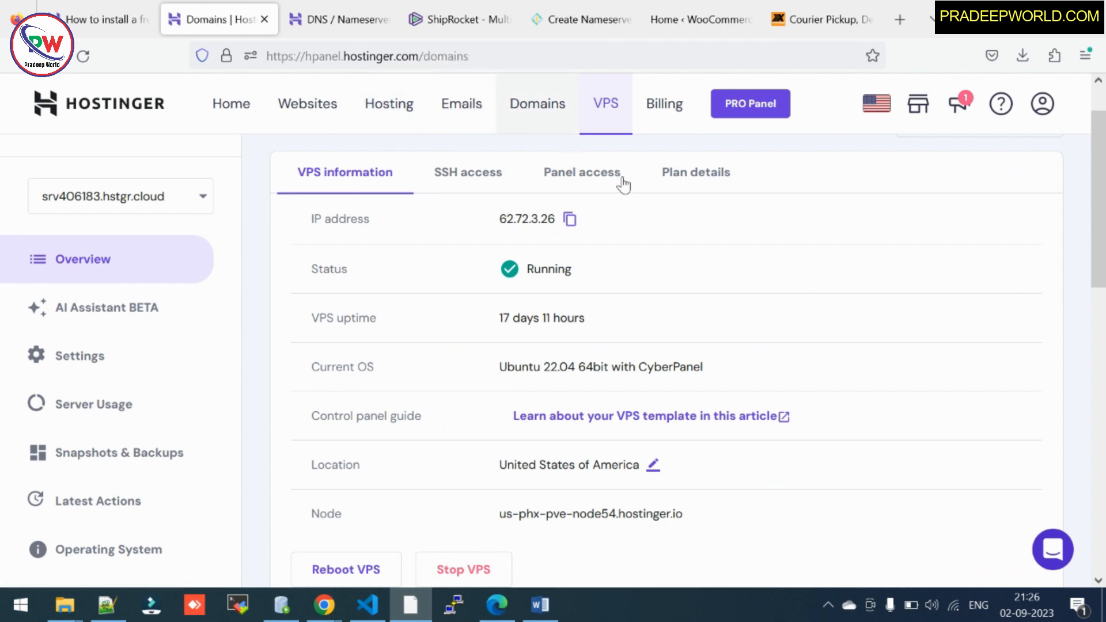
scroll(620, 352, down, 3)
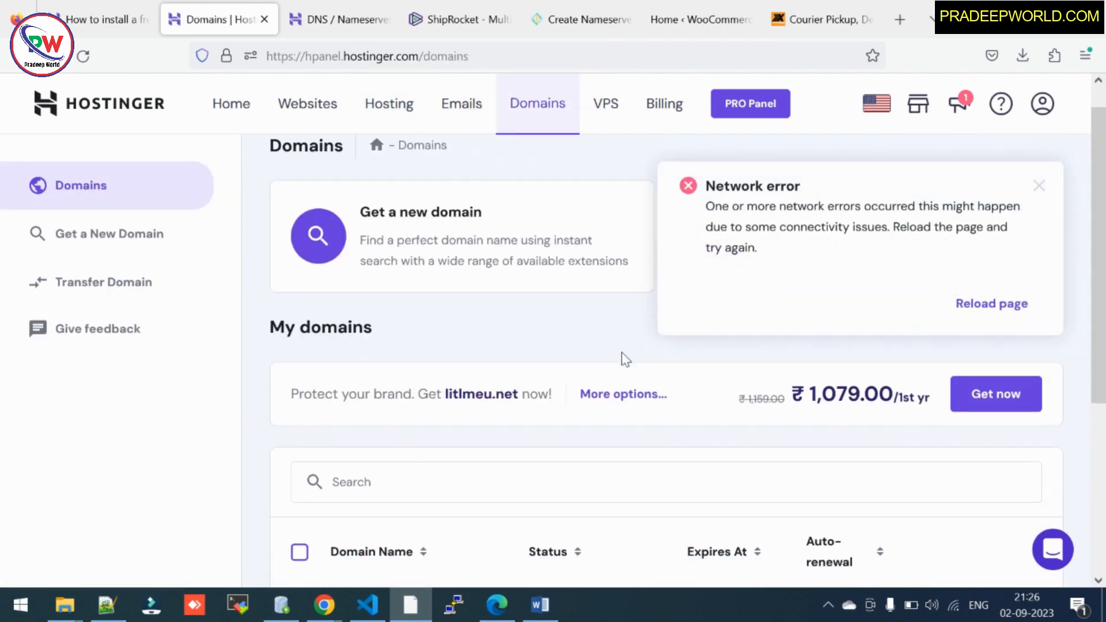
click(1047, 186)
scroll(434, 476, down, 2)
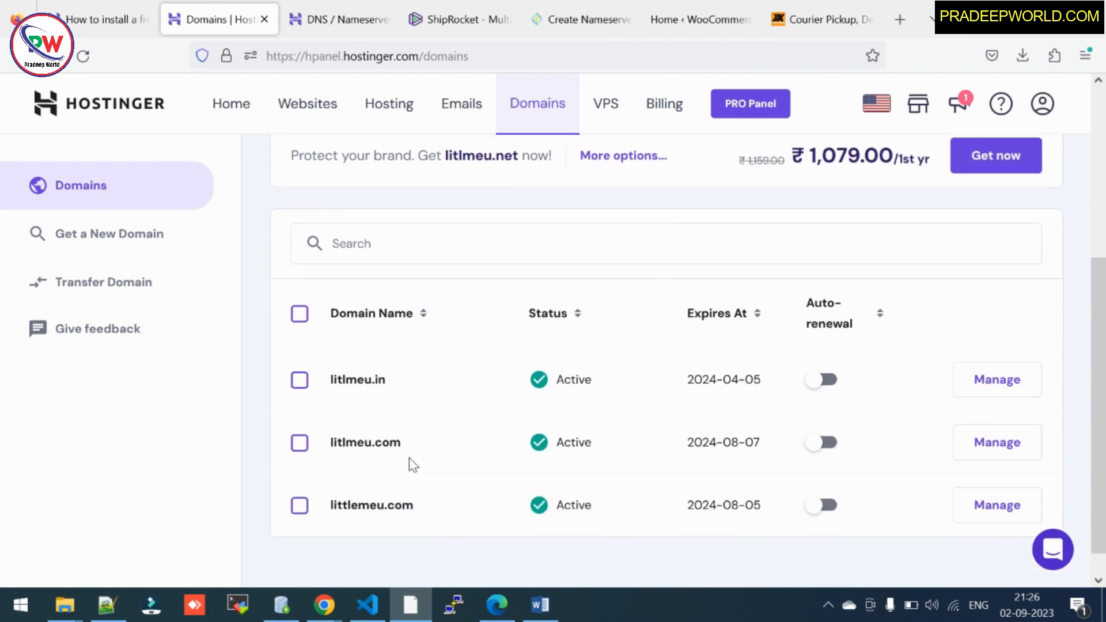
click(996, 419)
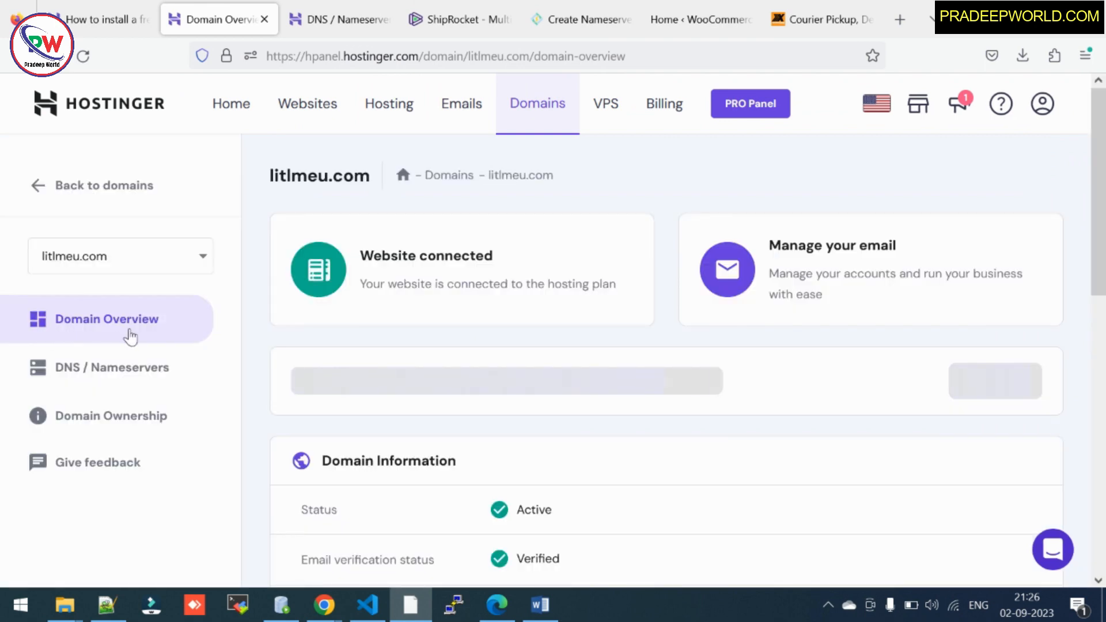
click(95, 377)
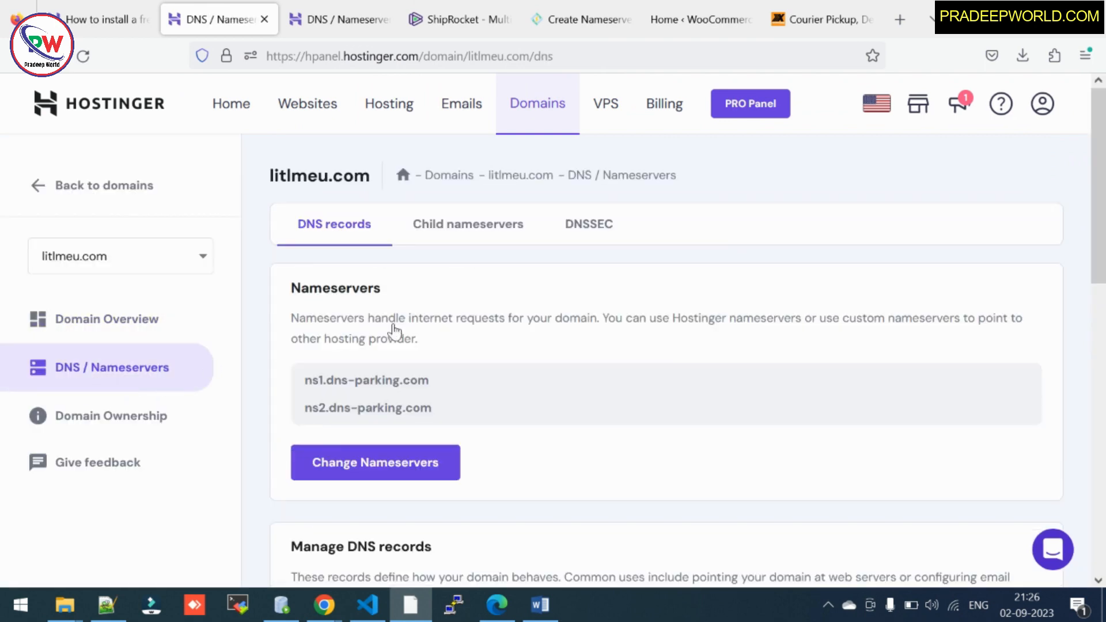
scroll(516, 316, down, 1)
scroll(518, 320, up, 1)
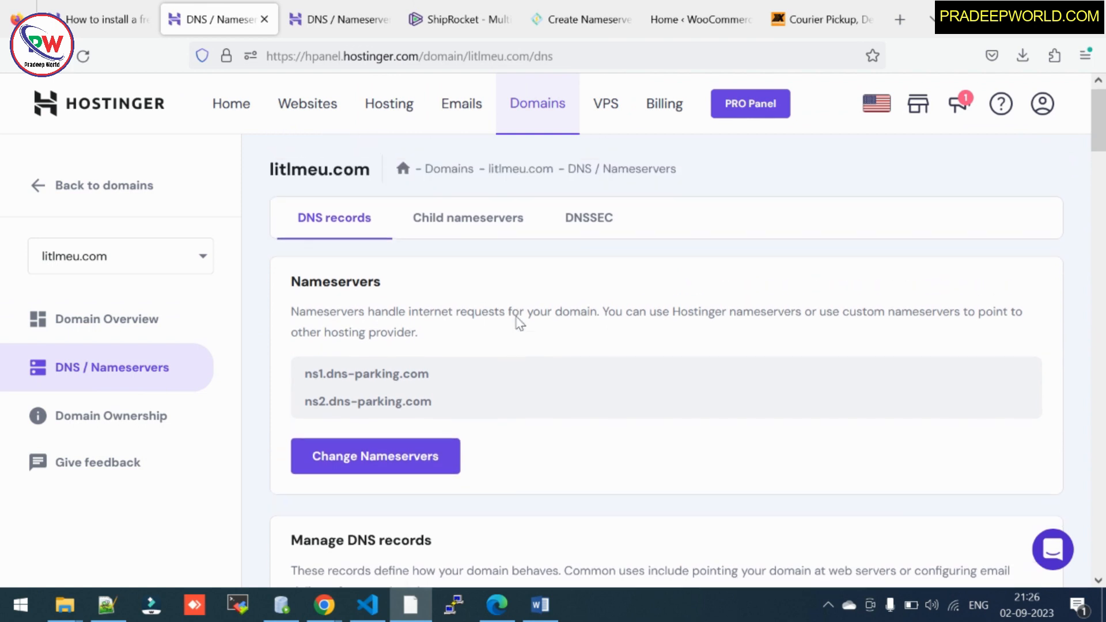
Step: Open the child nameservers of litlmeu.com and enter ns2 as Child Nameserver 2
click(458, 226)
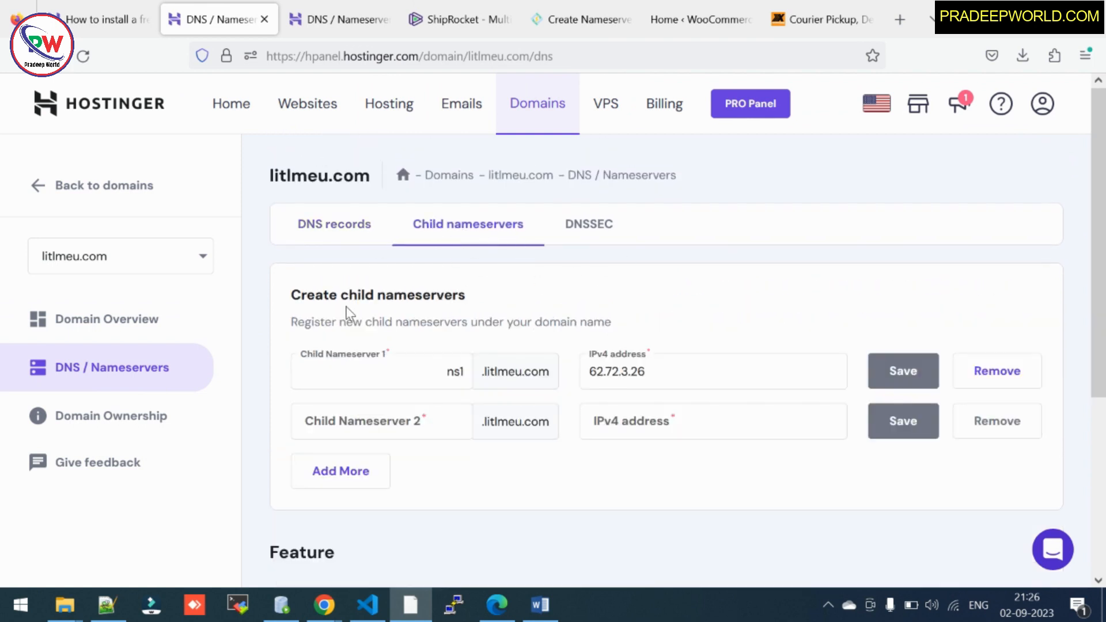
click(392, 372)
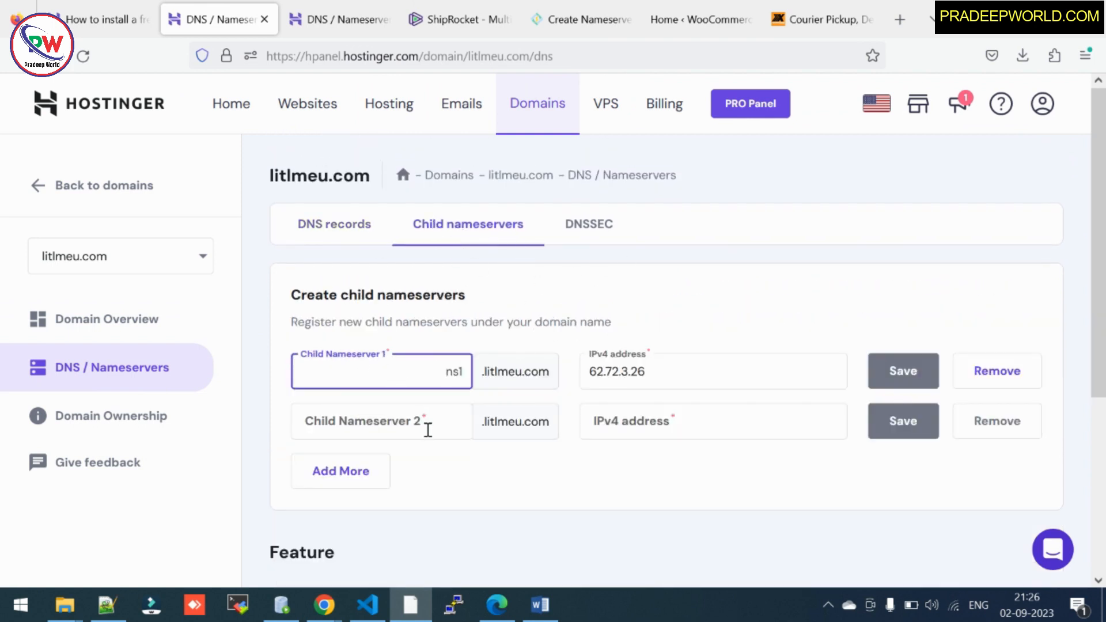
click(428, 429)
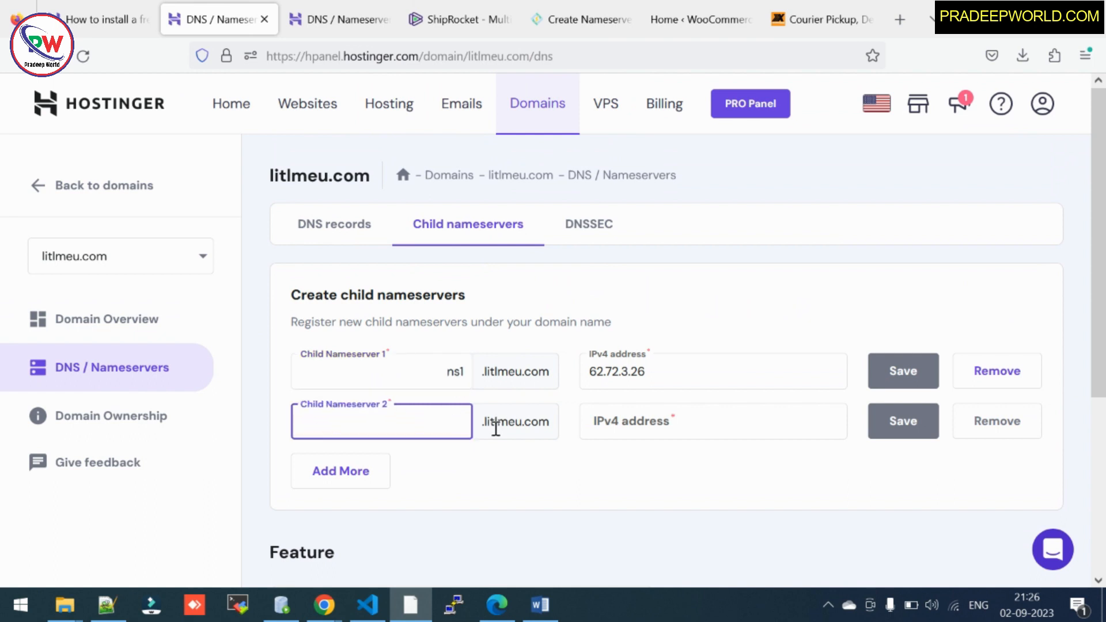
text(nns2)
click(827, 487)
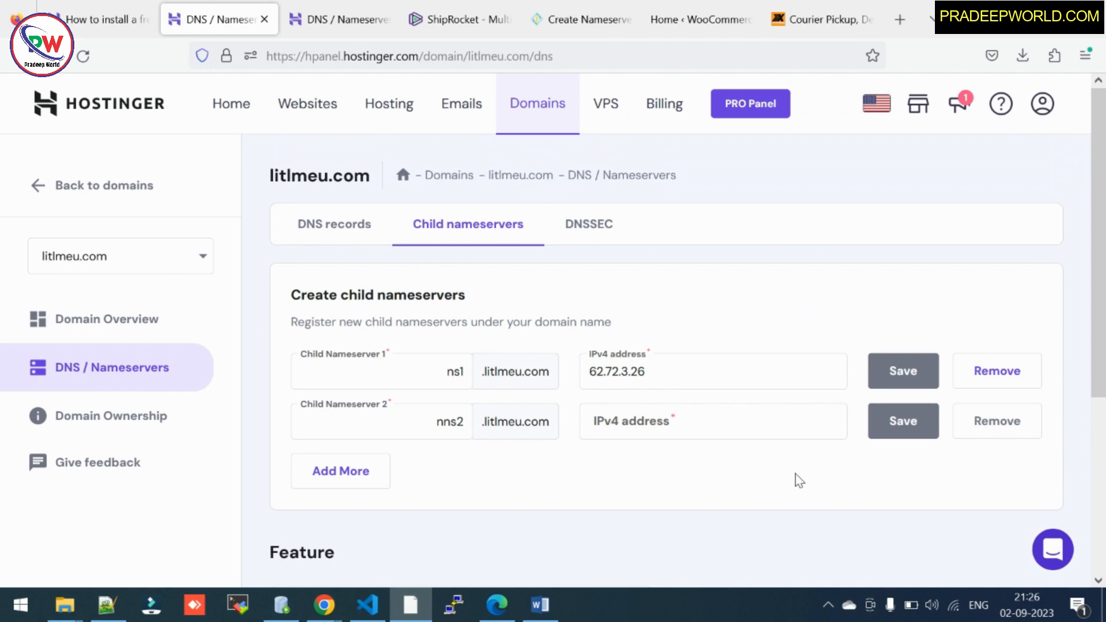
click(450, 429)
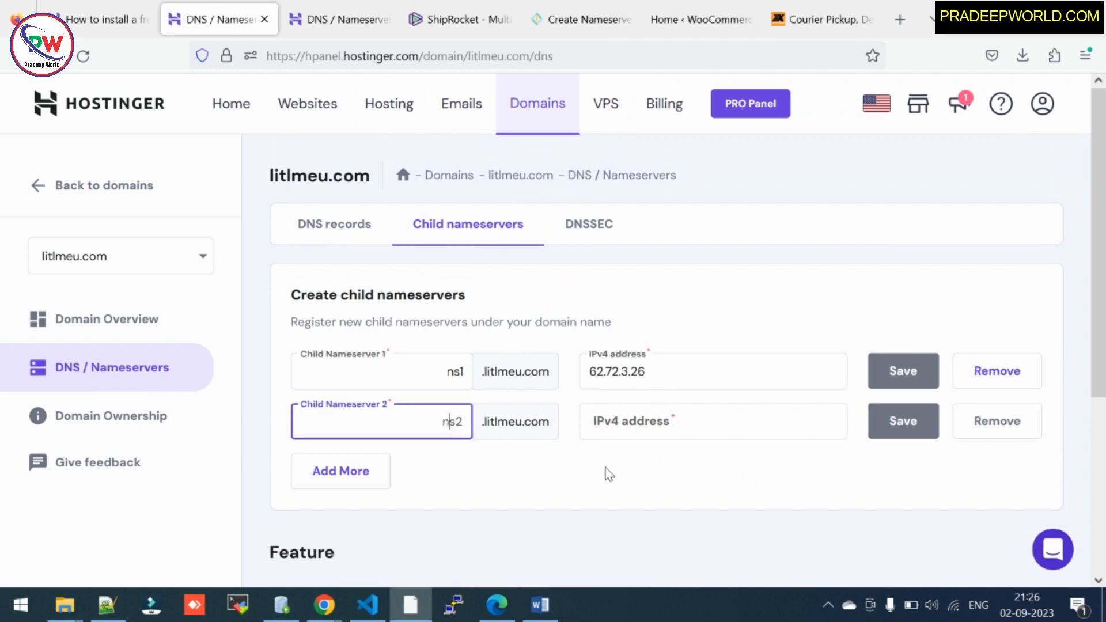
click(610, 474)
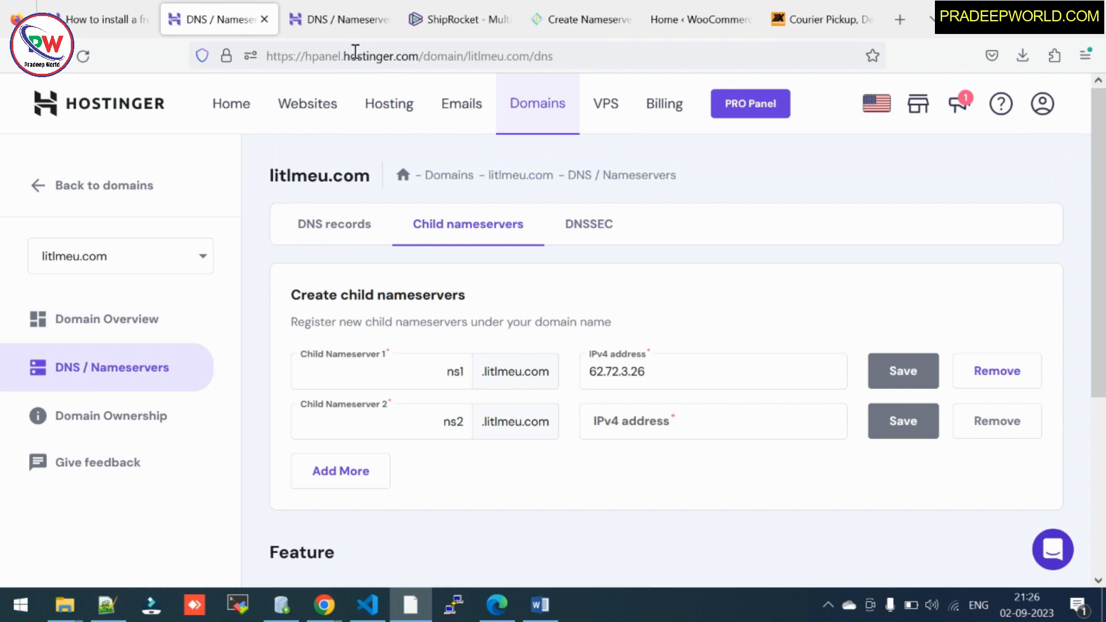
Step: Return the Hostinger panel to its home page
click(325, 19)
click(225, 13)
click(231, 104)
Step: Switch to CyberPanel and open the management page of litlmeu.com from the website list
click(570, 19)
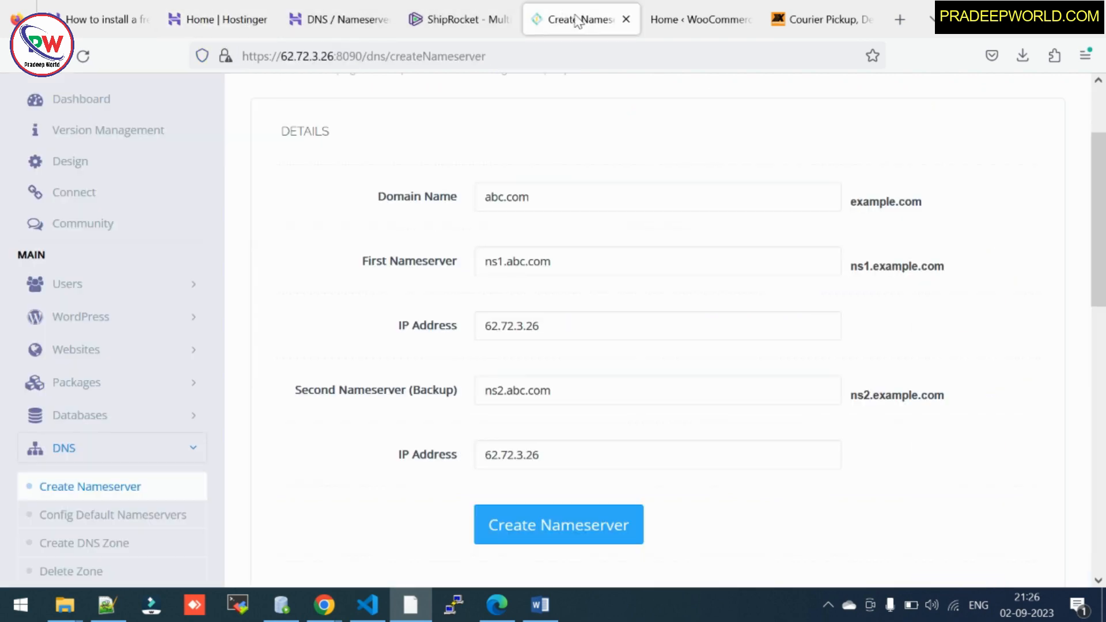
scroll(696, 424, up, 3)
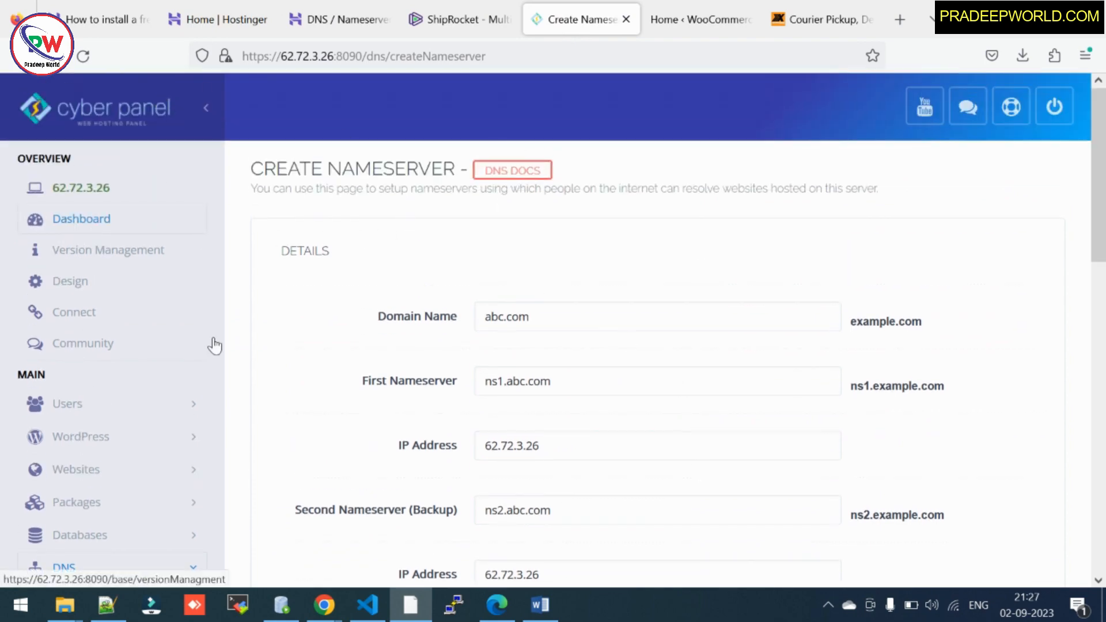
click(94, 220)
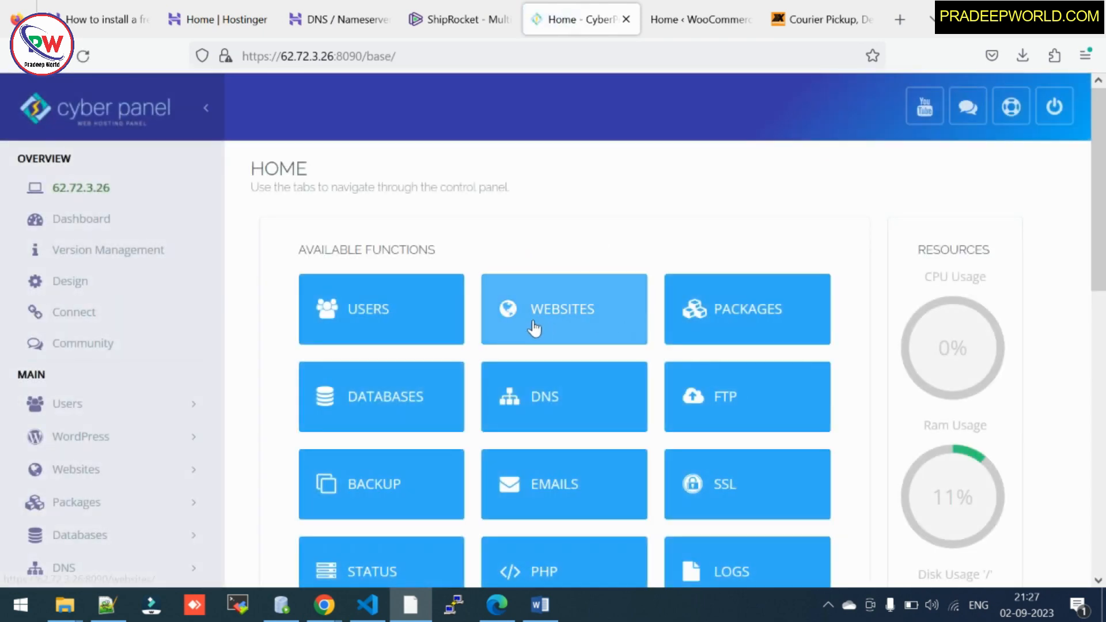
click(534, 327)
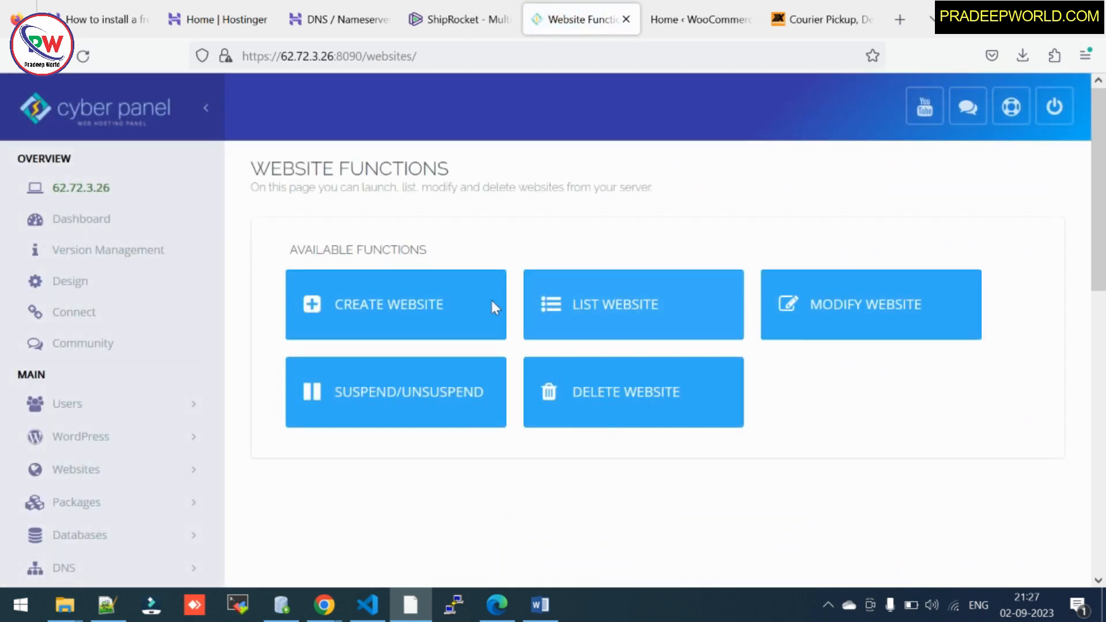
click(588, 325)
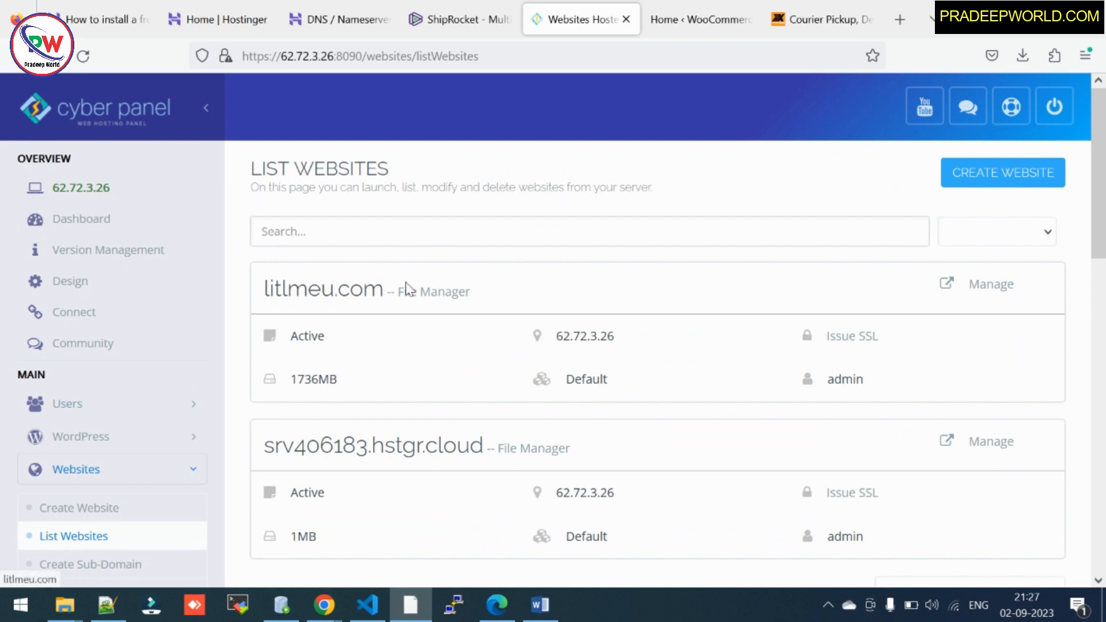
click(991, 285)
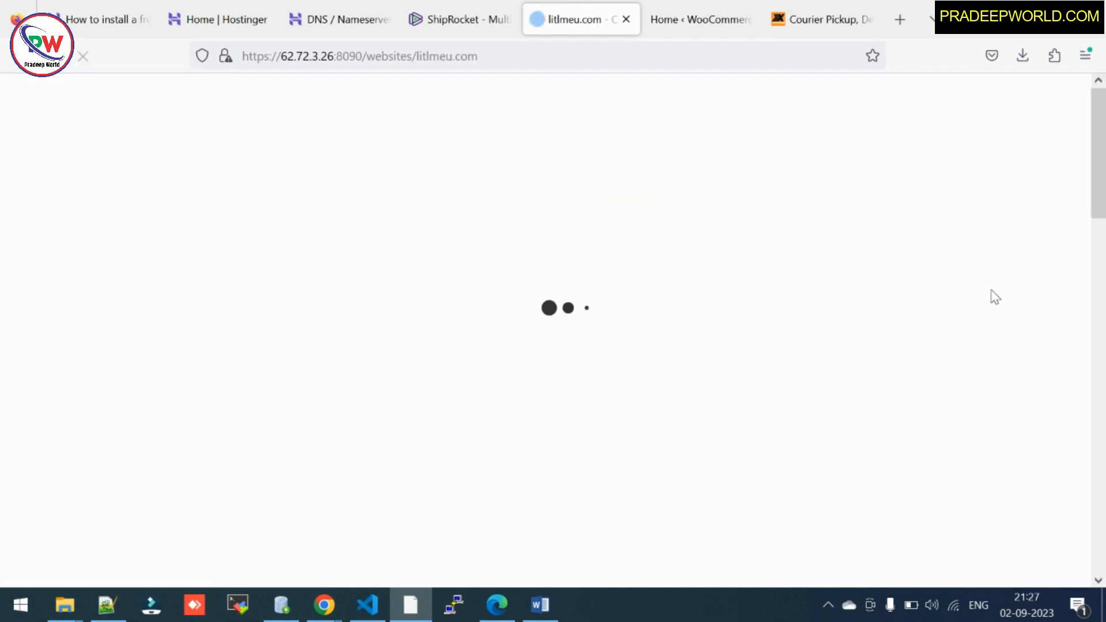
Step: Look through the litlmeu.com management page, including its domain, configuration, file, email marketing and application installer options
scroll(612, 309, down, 3)
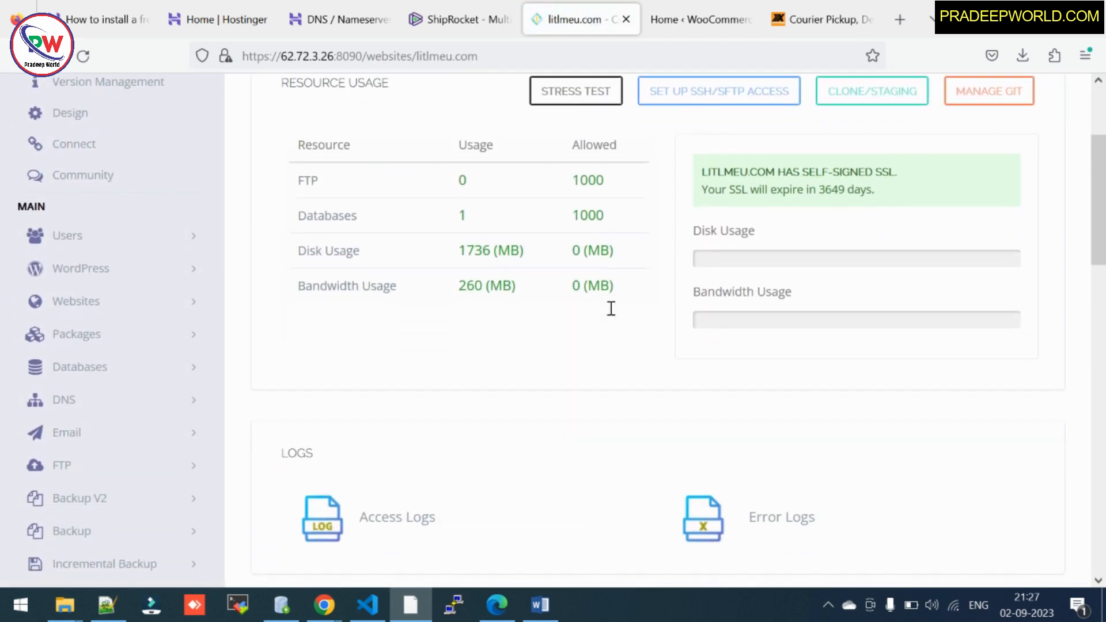
scroll(611, 309, down, 10)
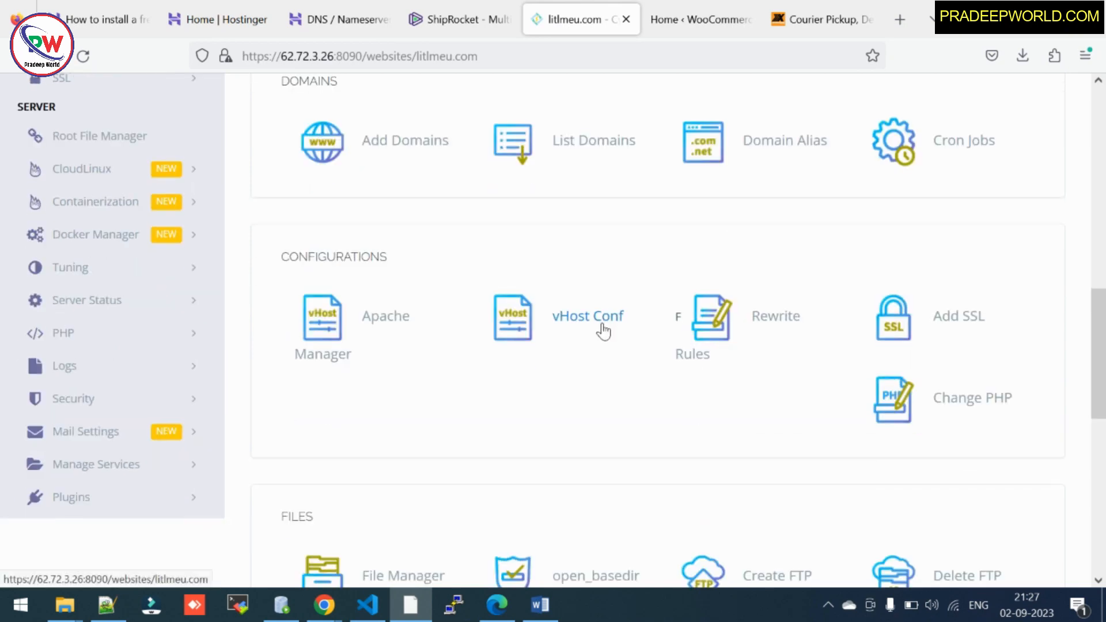
scroll(602, 331, down, 10)
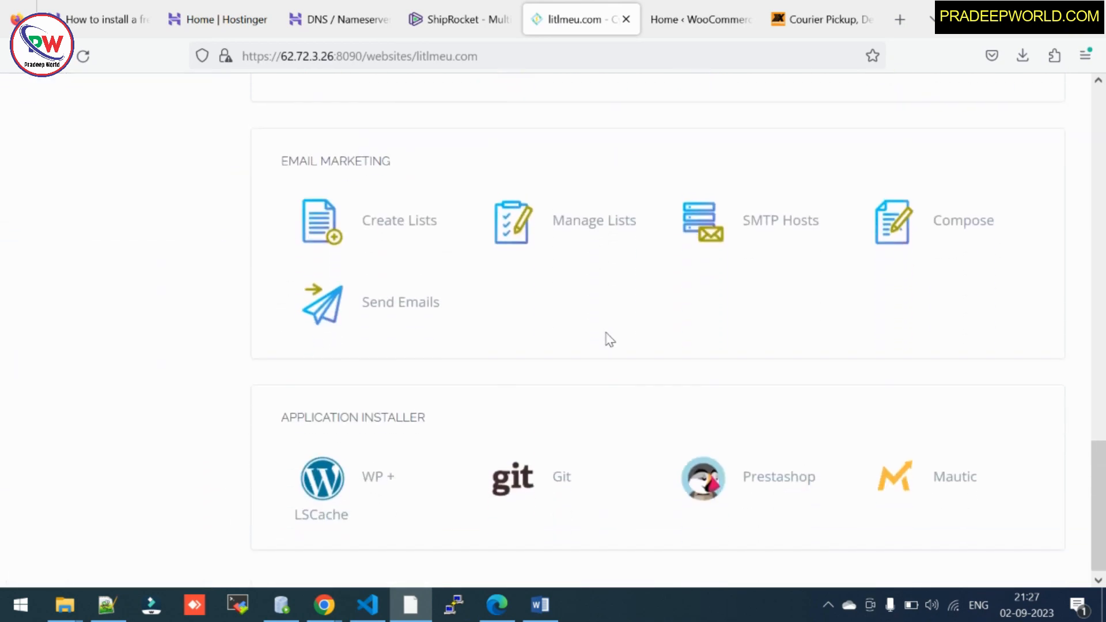
scroll(609, 340, up, 11)
scroll(609, 344, down, 8)
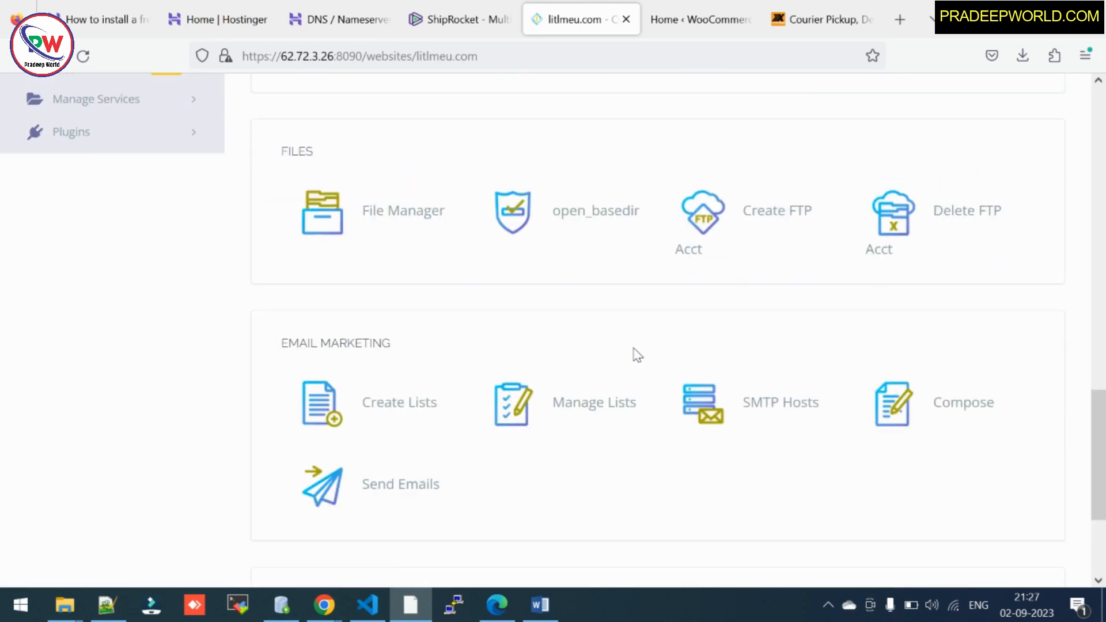
scroll(637, 355, down, 3)
scroll(691, 447, up, 10)
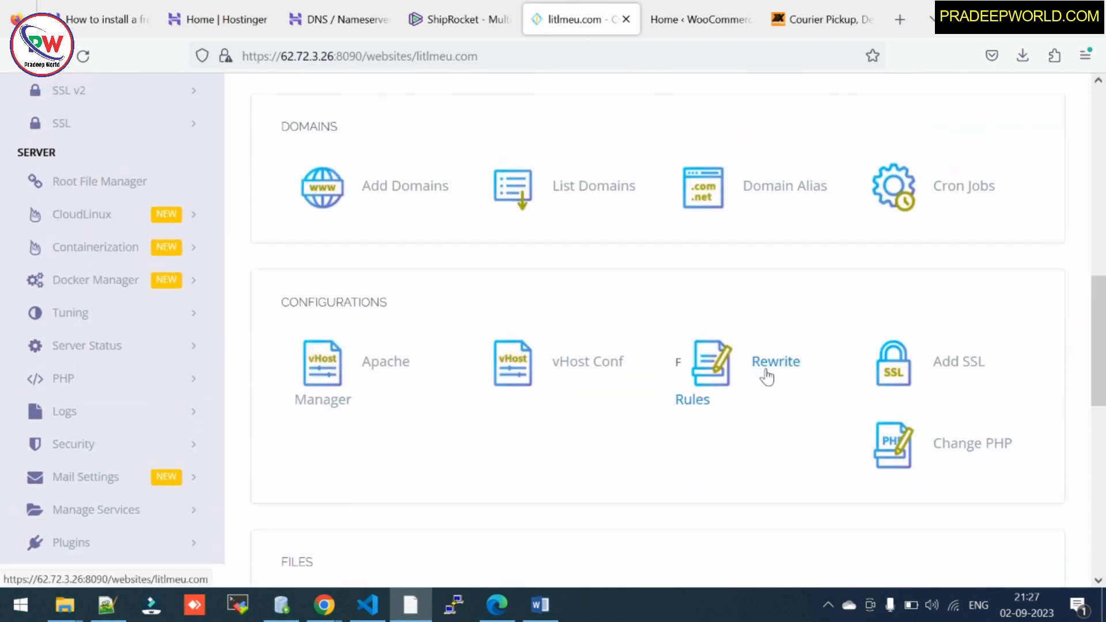
scroll(10, 375, down, 3)
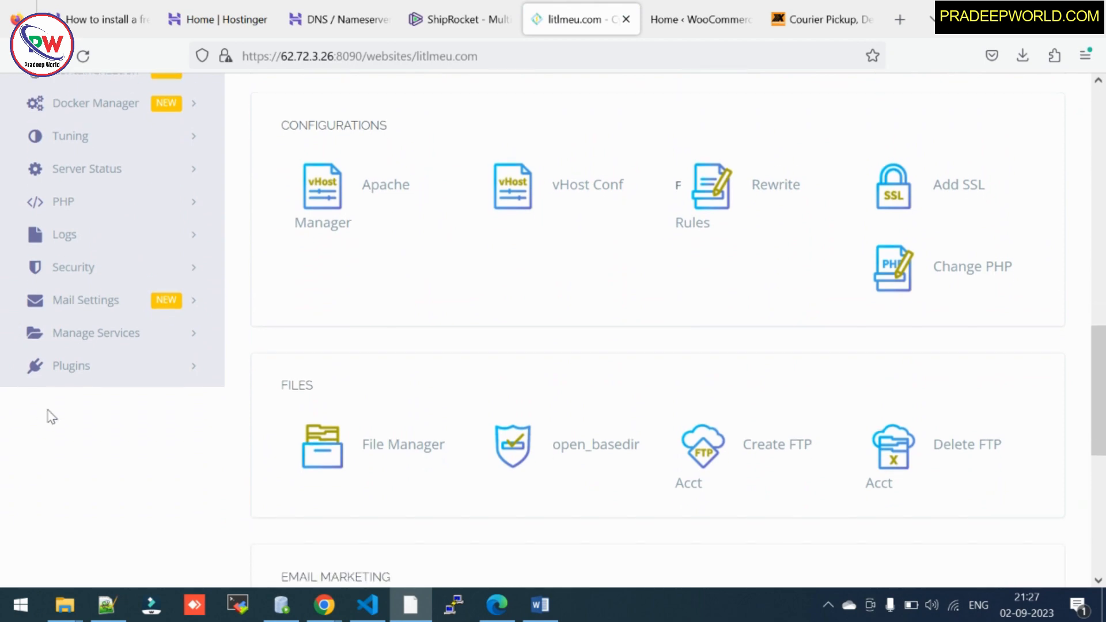
scroll(55, 412, up, 6)
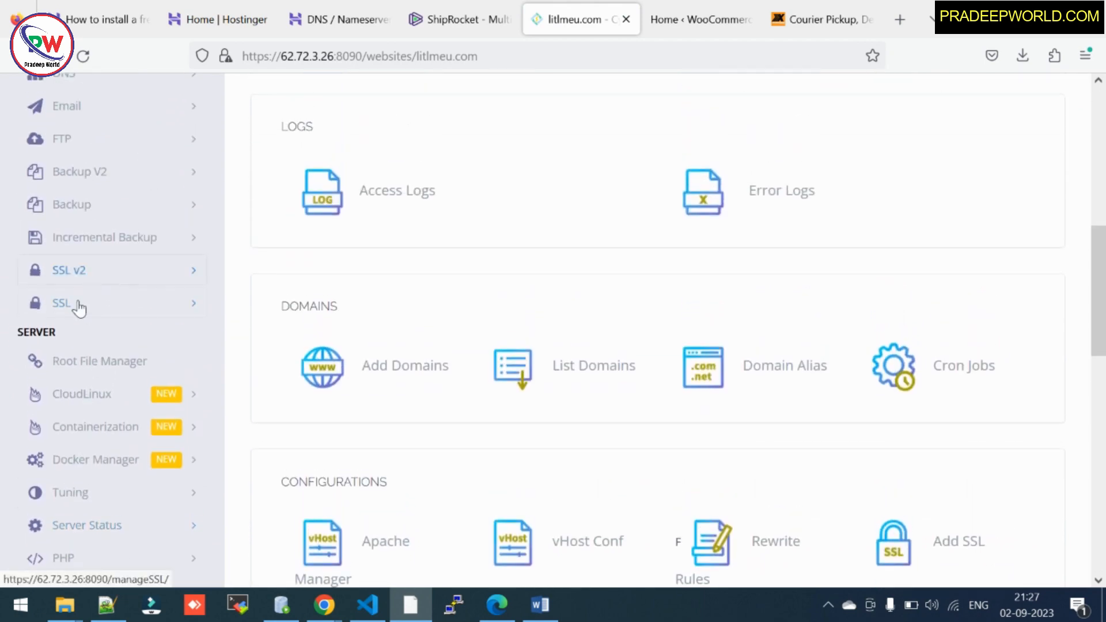
Step: Open the CyberPanel SSL functions page in a new browser tab and switch to it
right_click(80, 308)
click(112, 320)
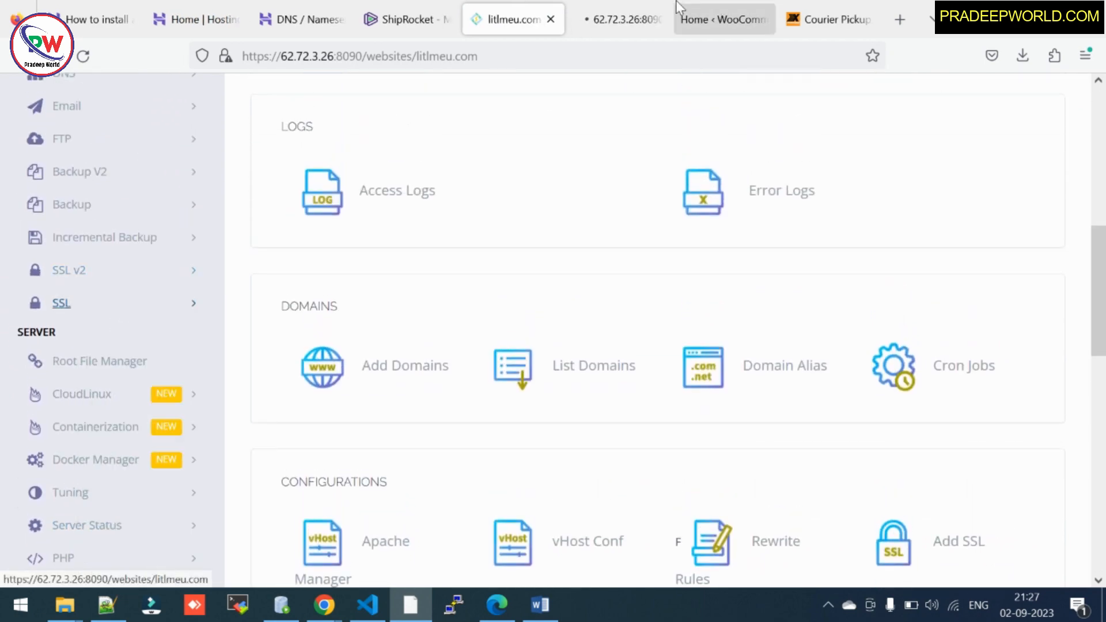
click(621, 18)
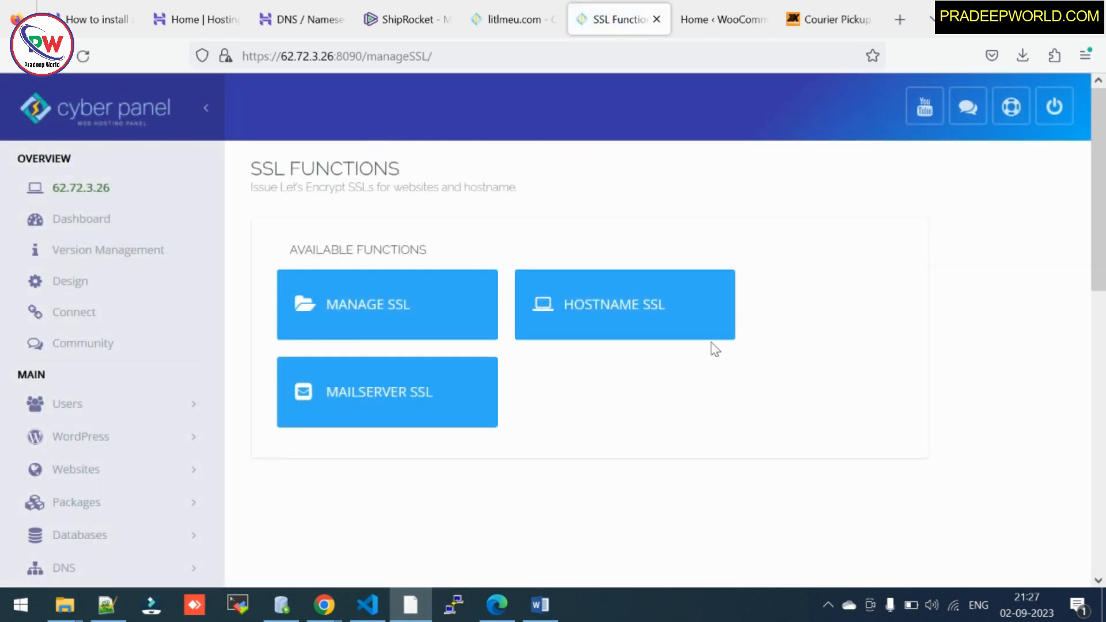
Step: Open the Manage SSL page and select litlmeu.com as the website to issue a certificate for
click(374, 315)
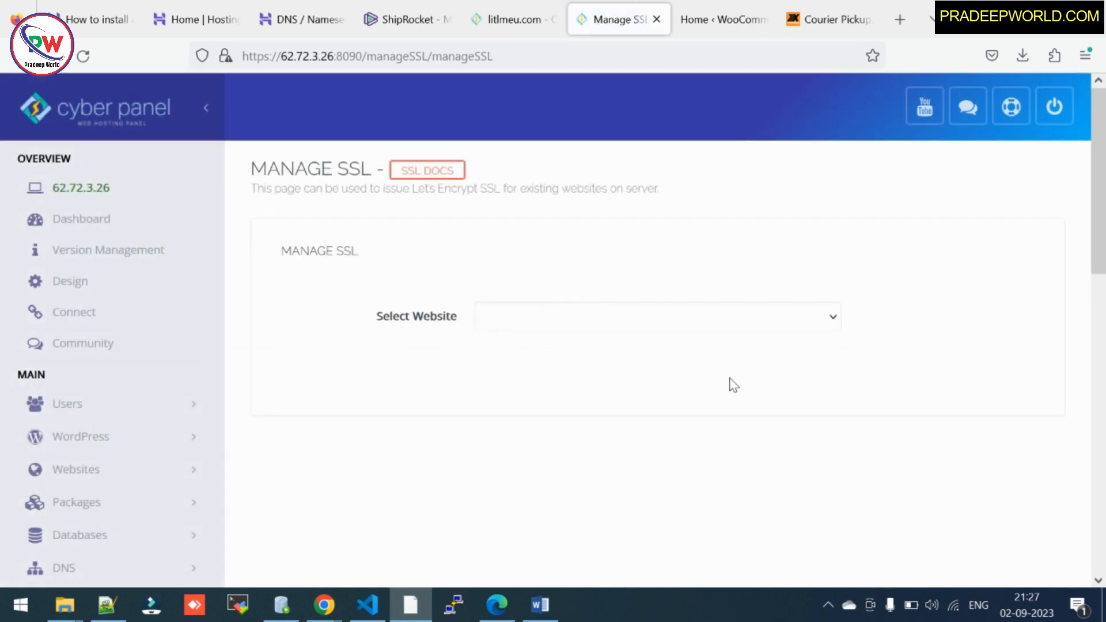
click(564, 320)
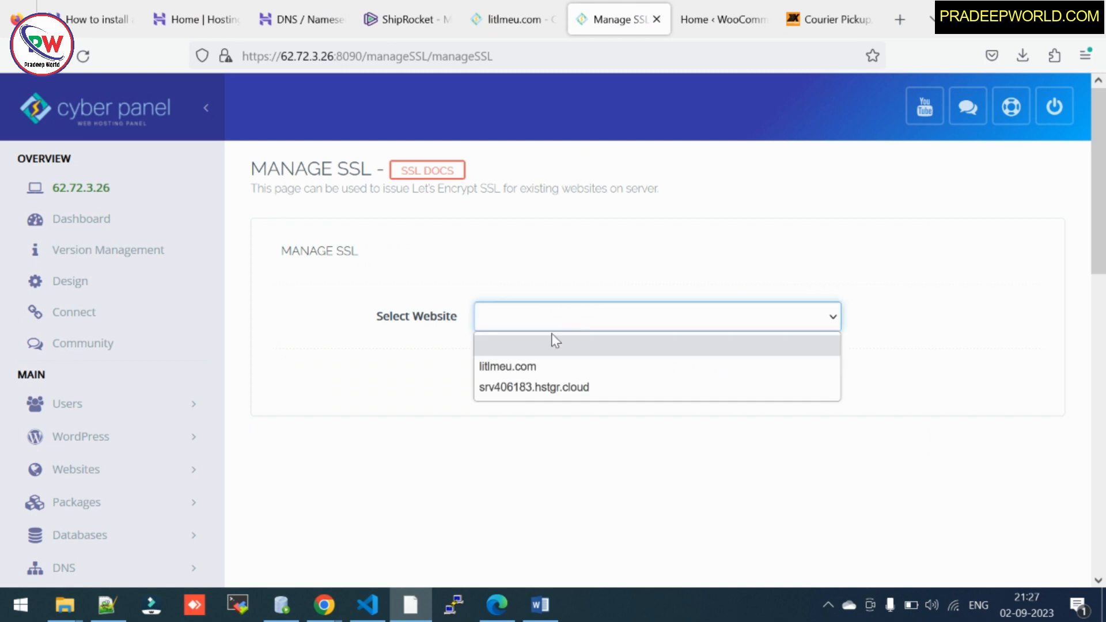
click(530, 362)
click(476, 402)
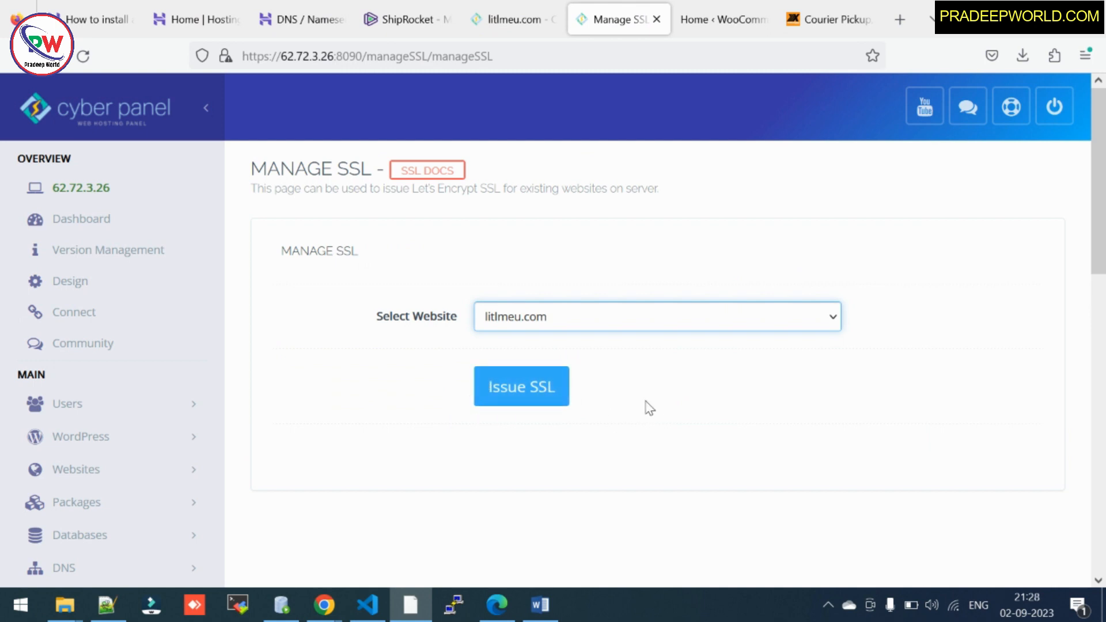
scroll(74, 504, down, 4)
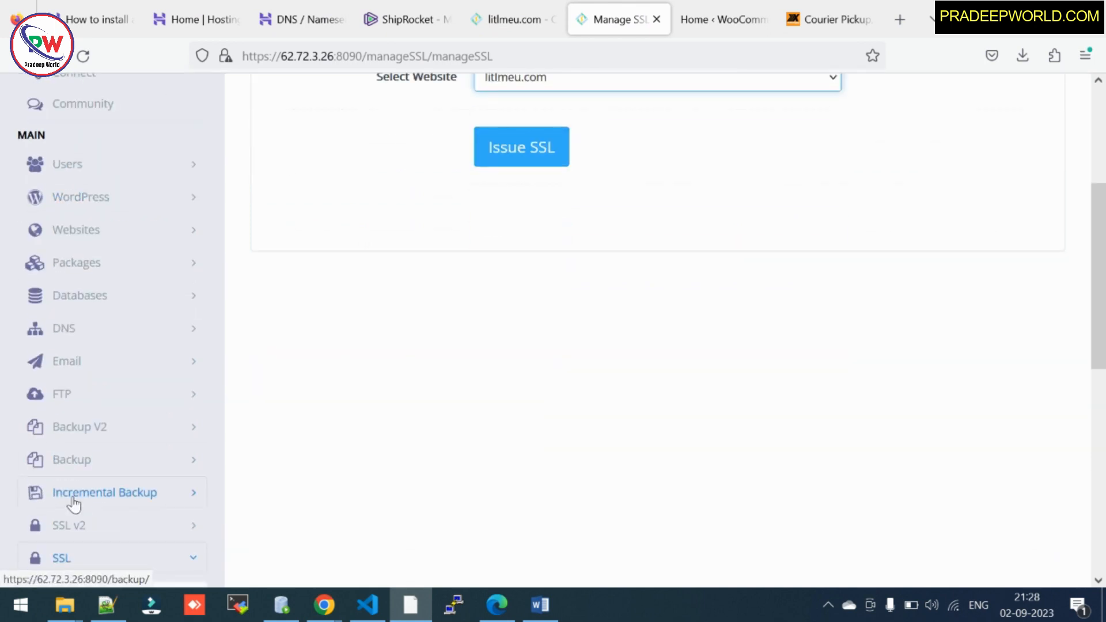
scroll(74, 504, down, 1)
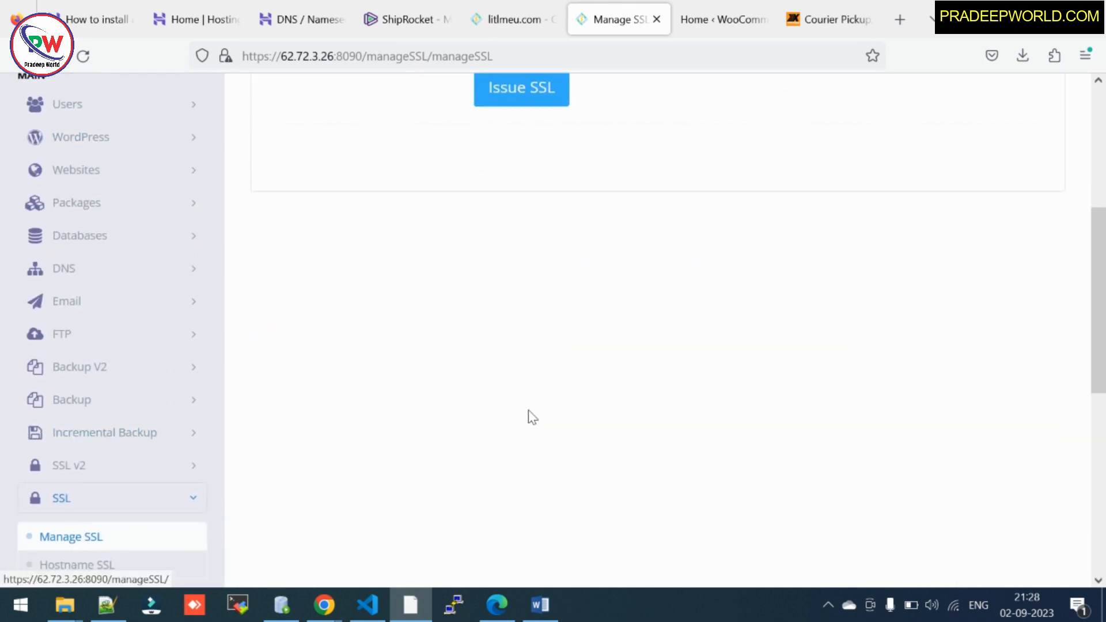
scroll(649, 228, up, 3)
click(644, 196)
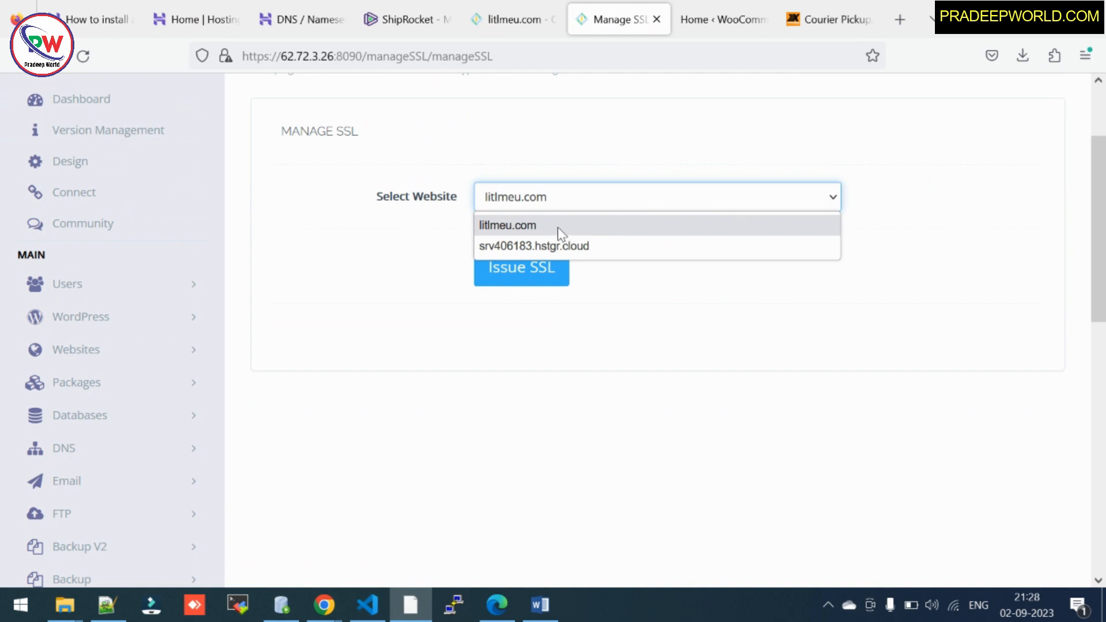
click(557, 227)
click(510, 279)
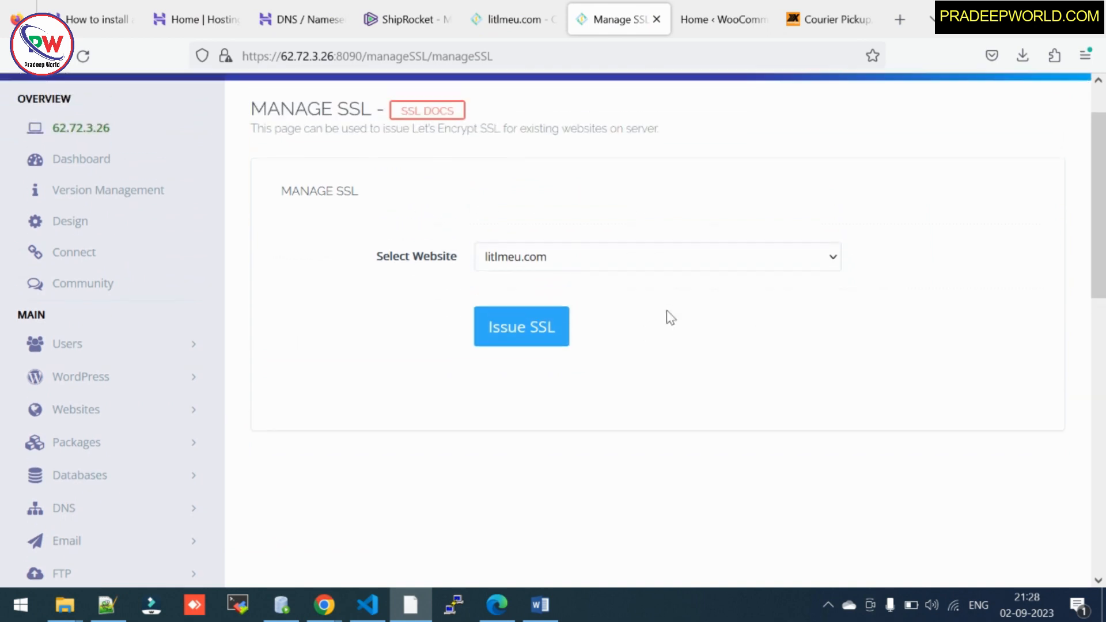
Step: Switch to the litlmeu.com management page and open its rewrite rules in the configurations section
click(515, 18)
scroll(222, 321, up, 3)
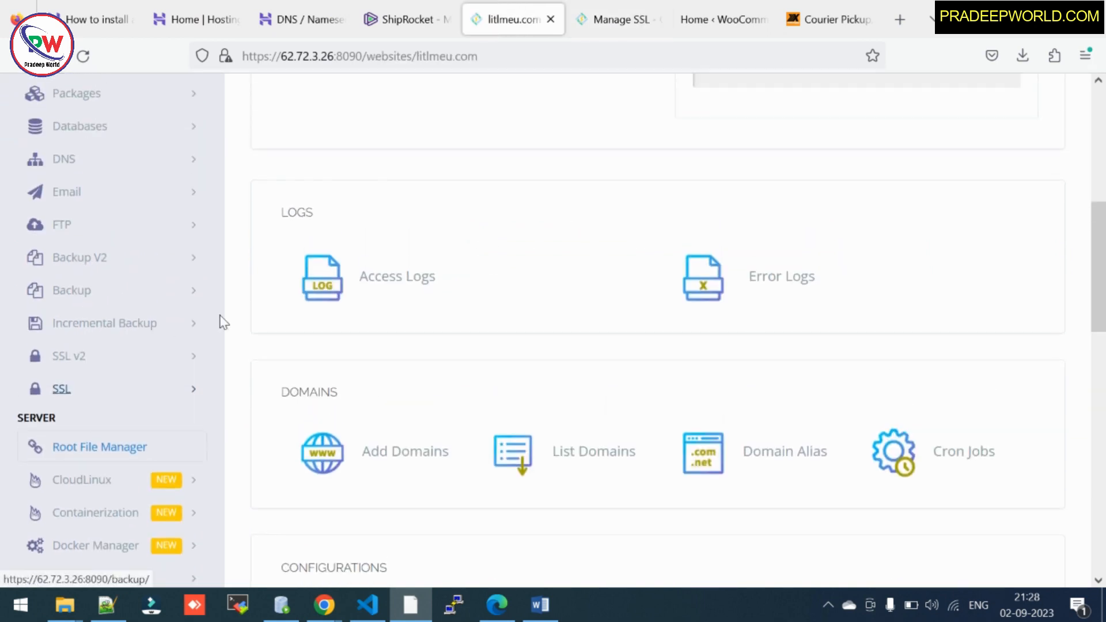
scroll(505, 317, down, 4)
scroll(506, 315, up, 6)
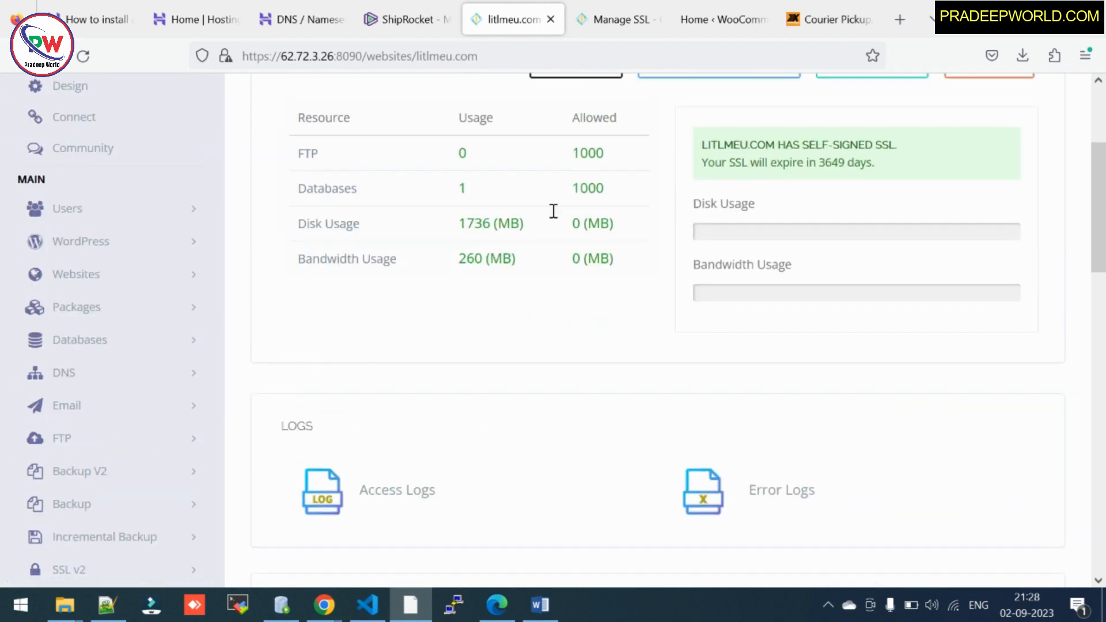
scroll(621, 268, down, 4)
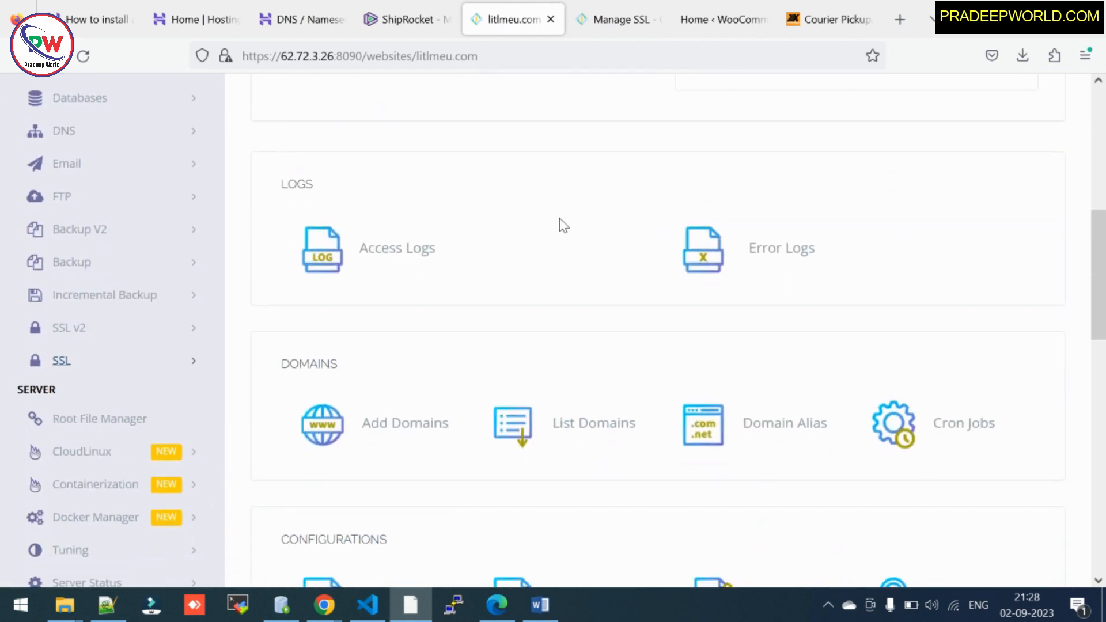
scroll(565, 248, down, 3)
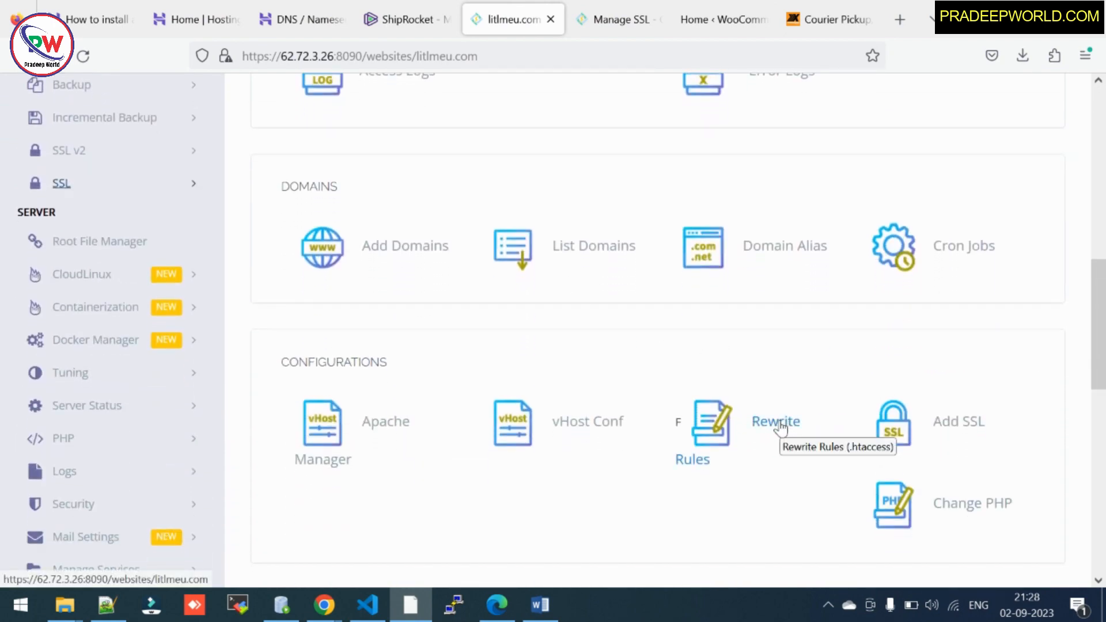
scroll(779, 430, down, 2)
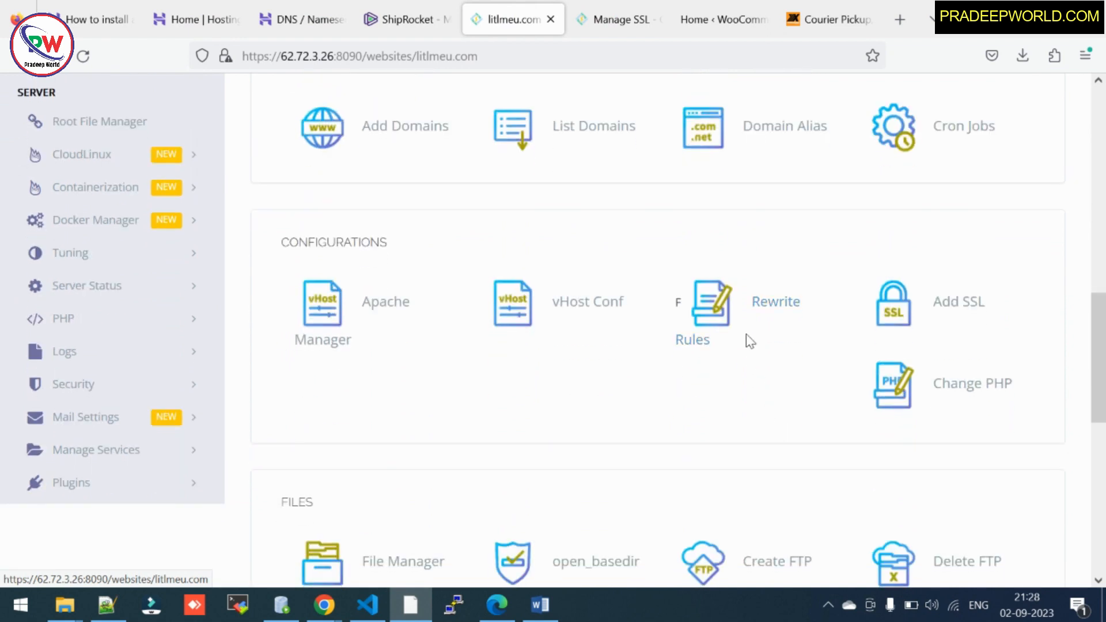
click(772, 304)
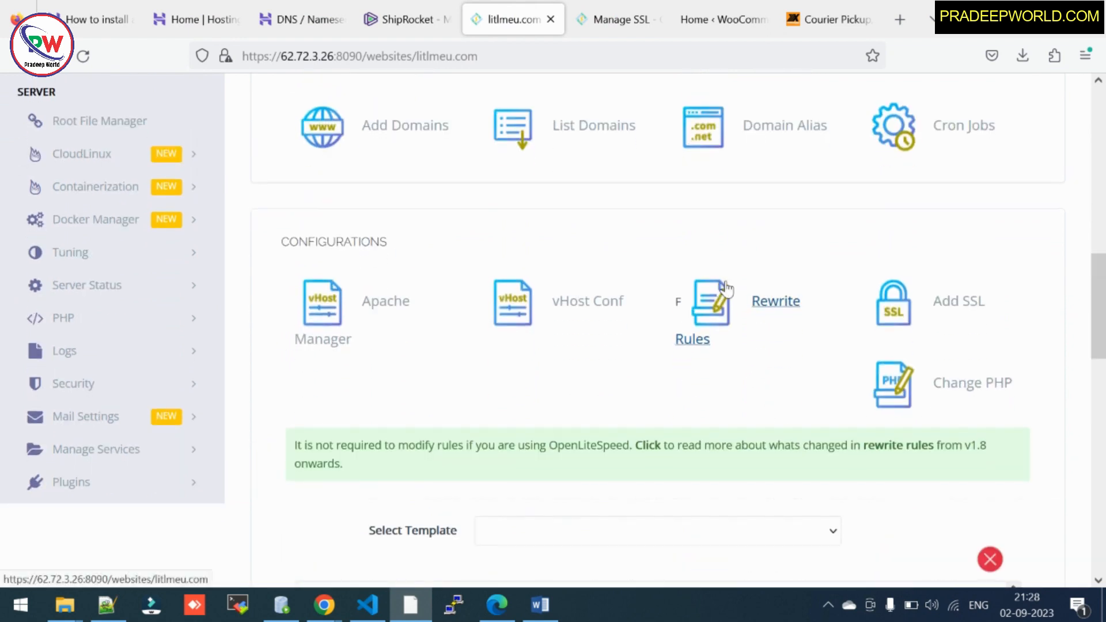
Step: Review the available rewrite rule templates and the existing HTTPS rewrite rules of litlmeu.com without changing them
scroll(654, 449, down, 1)
click(656, 477)
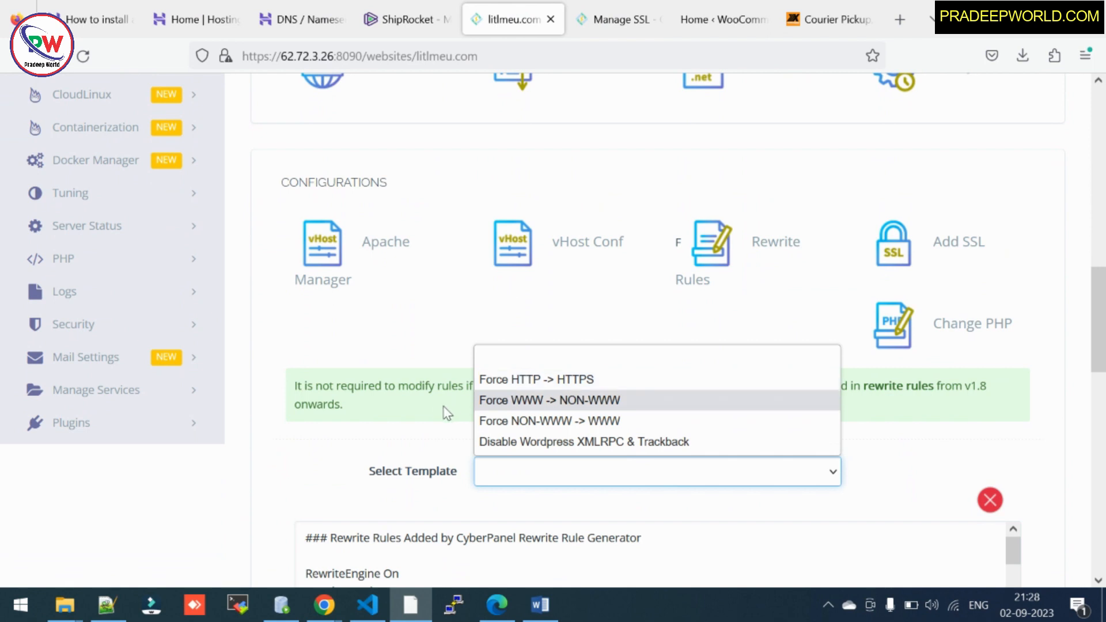
scroll(845, 370, down, 8)
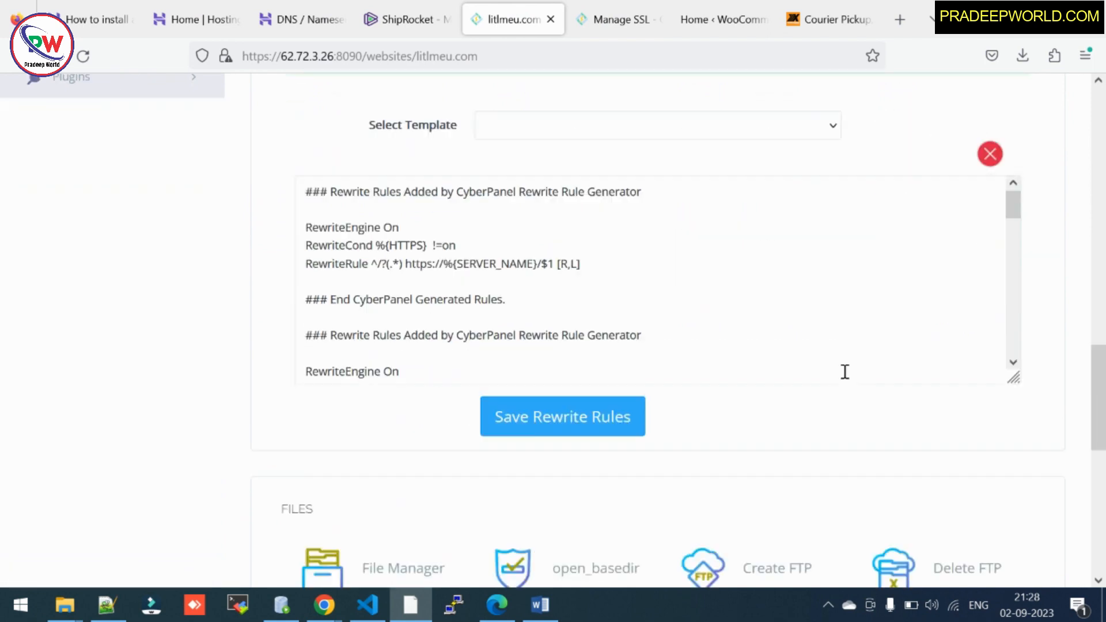
click(571, 284)
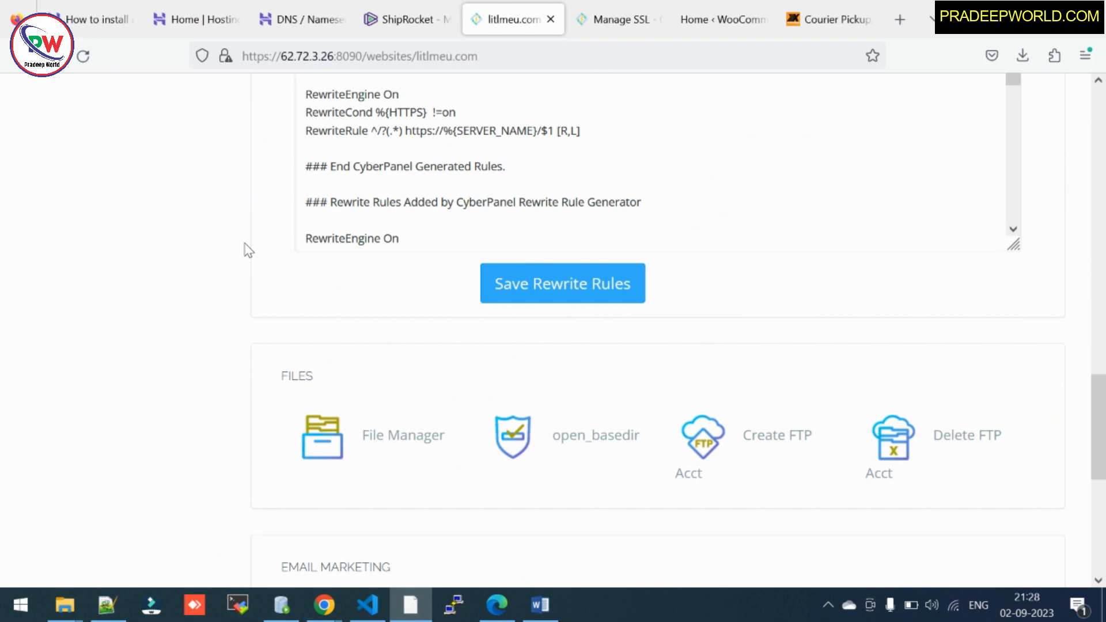
Step: Switch to the Hostinger support article on installing a free SSL on CyberPanel and point out its title
click(90, 16)
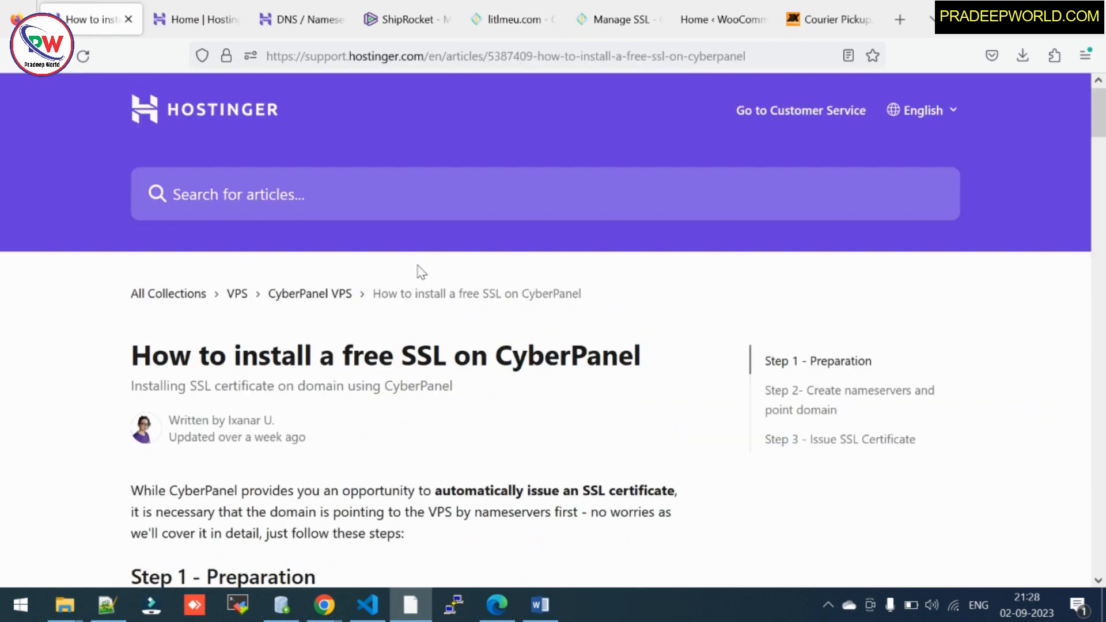
drag(388, 294, 437, 336)
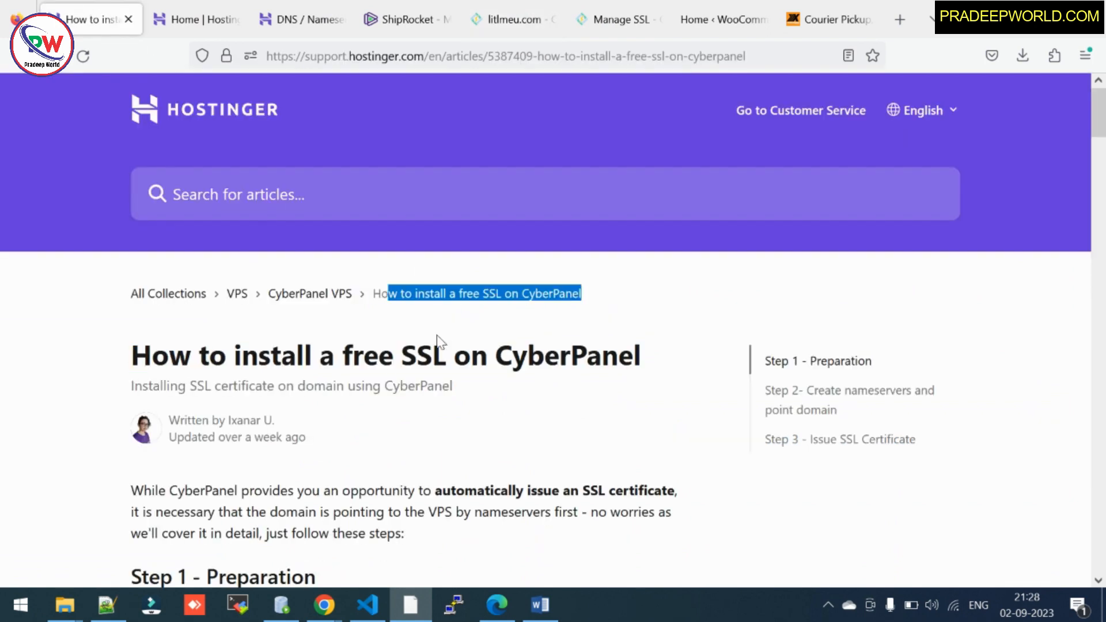
drag(133, 356, 663, 367)
click(666, 367)
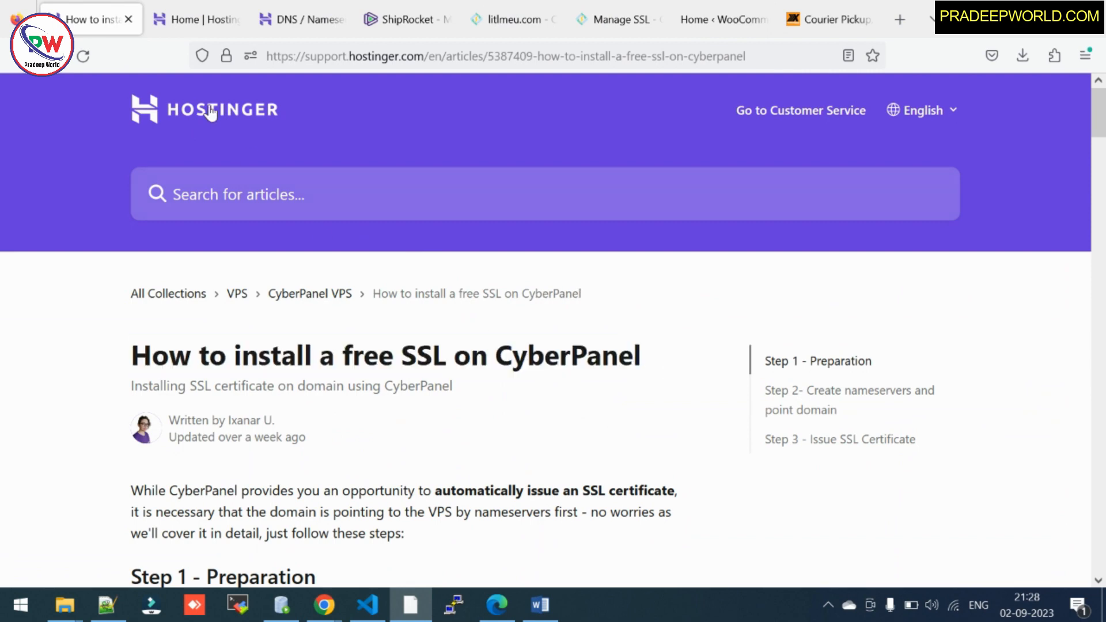
Step: Show the child nameservers page of litlmeu.com and the Hostinger panel's home page
click(276, 11)
drag(294, 12, 228, 28)
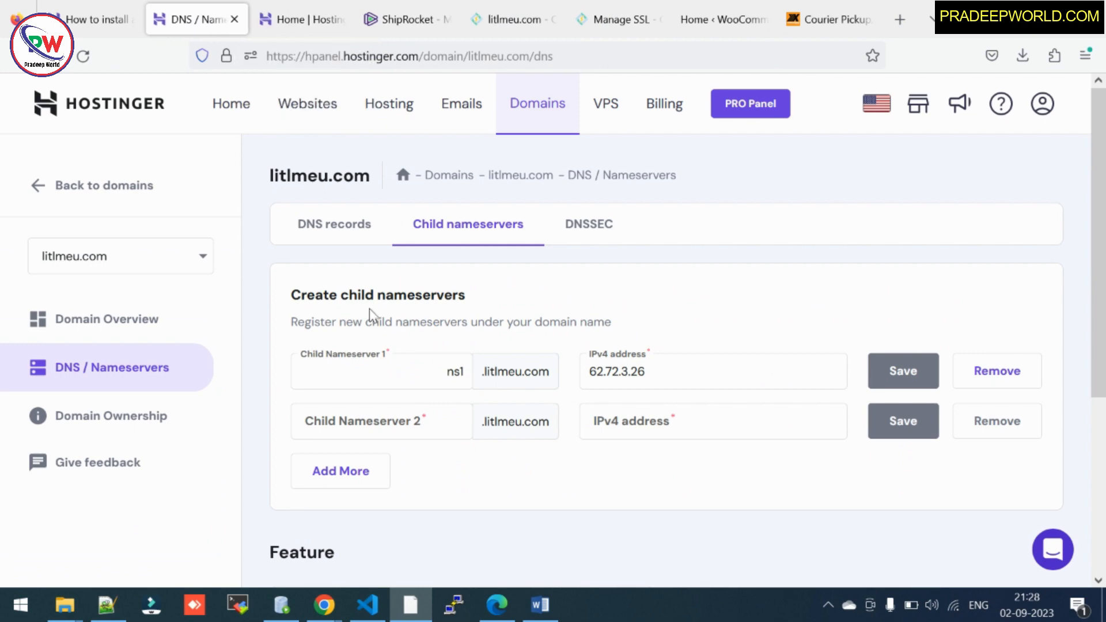
scroll(483, 282, down, 2)
click(296, 19)
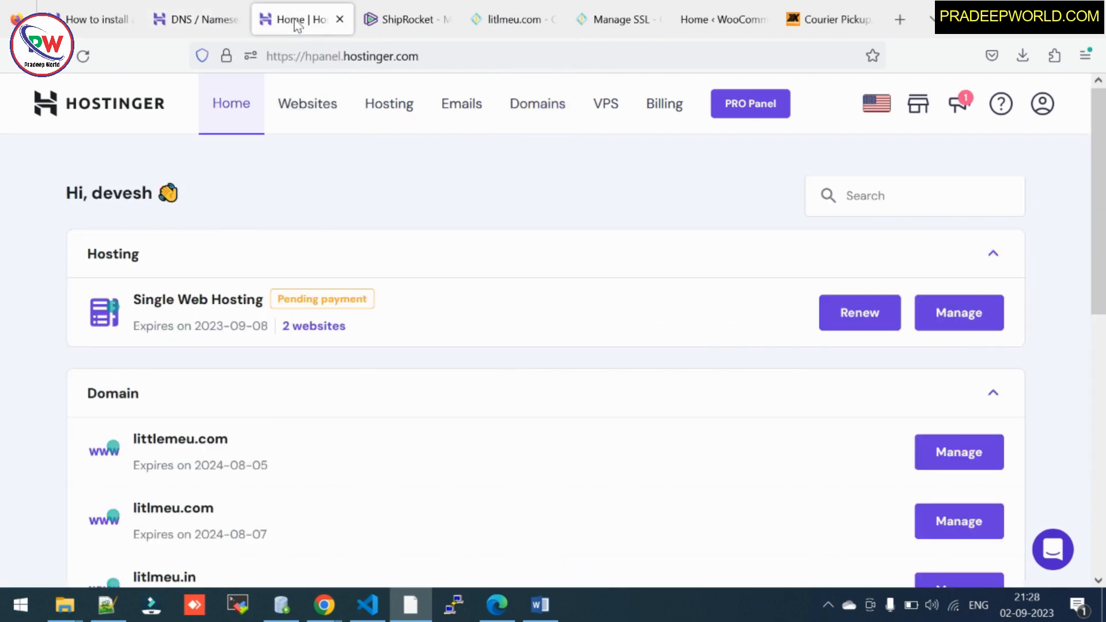
drag(296, 19, 215, 20)
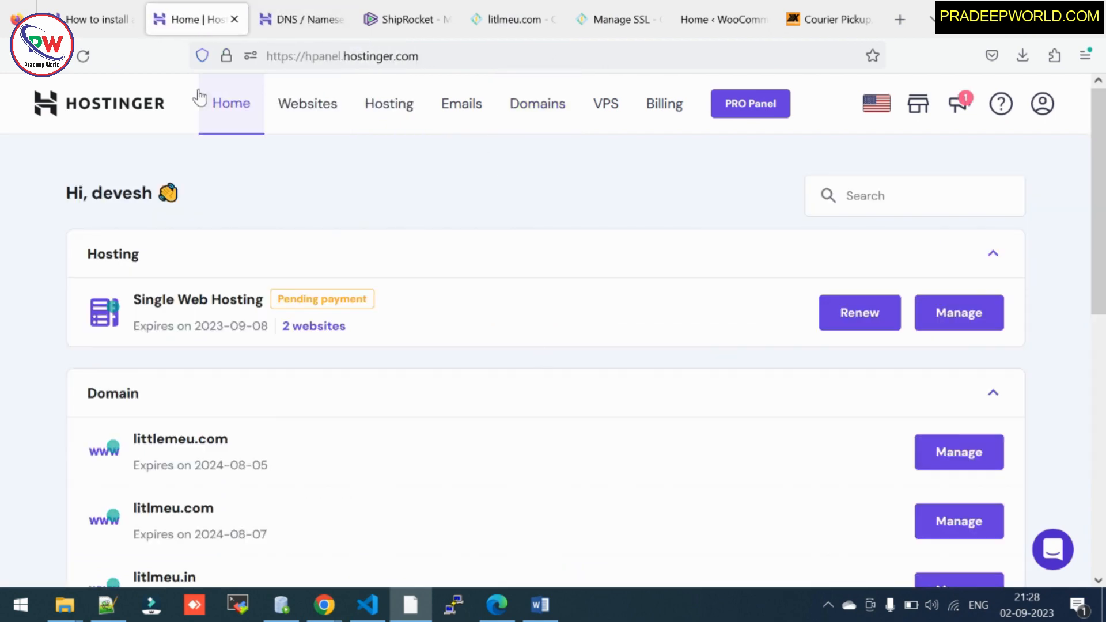
Step: Return to the Hostinger article on free SSL and look through its instructions
click(73, 22)
scroll(543, 319, down, 3)
scroll(544, 323, up, 3)
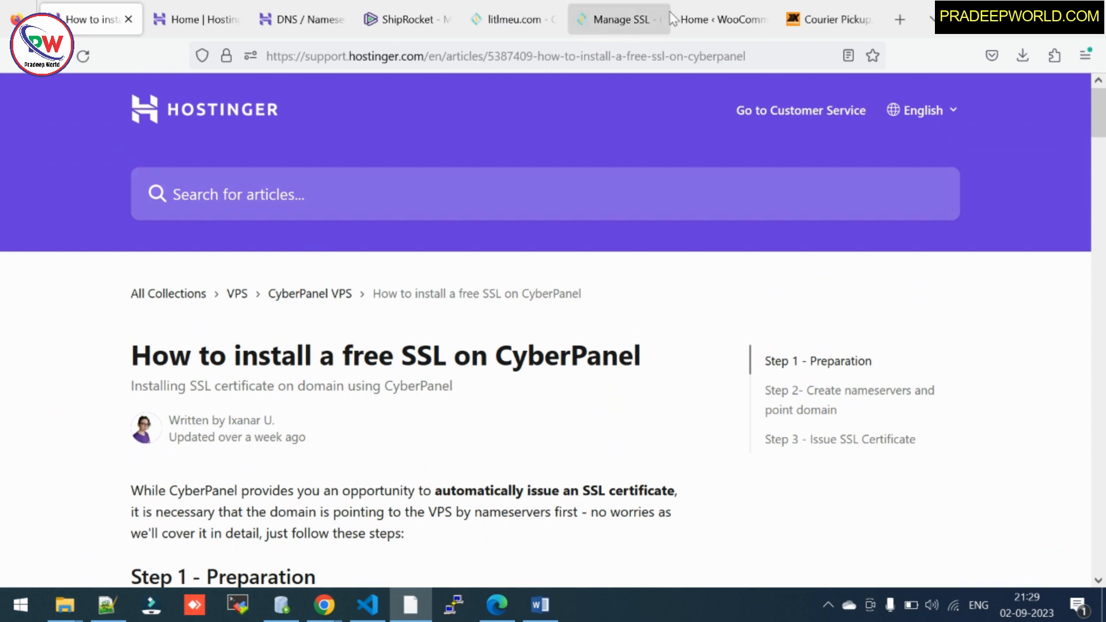
Step: Switch to the WordPress admin of litlmeu.com and open the UpdraftPlus Backups settings
click(717, 19)
scroll(20, 369, down, 6)
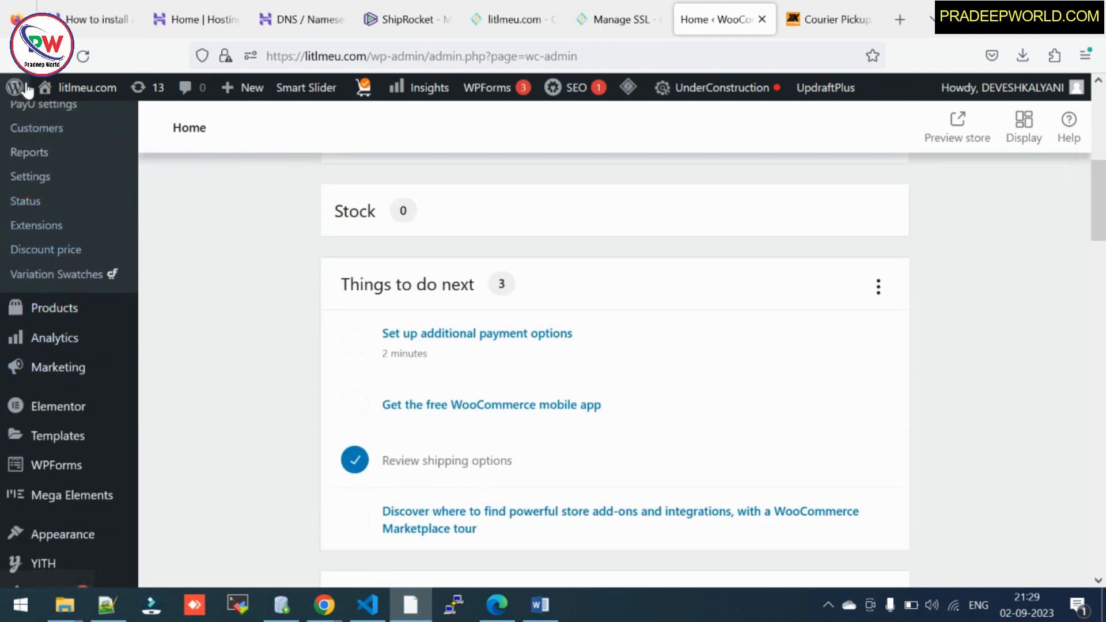
scroll(66, 322, down, 4)
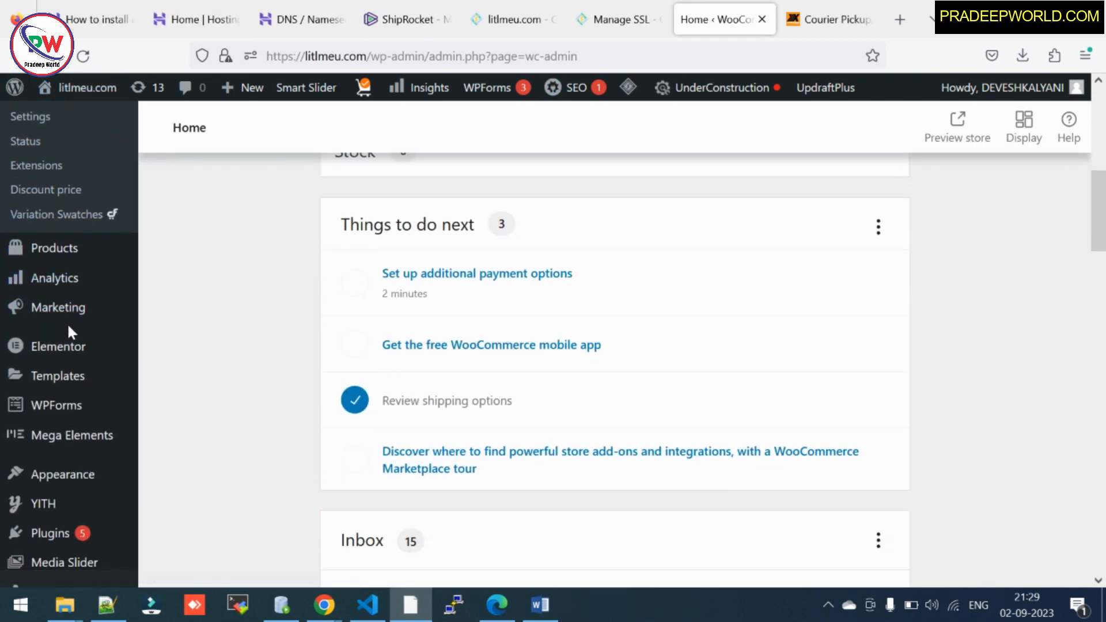
scroll(52, 449, down, 3)
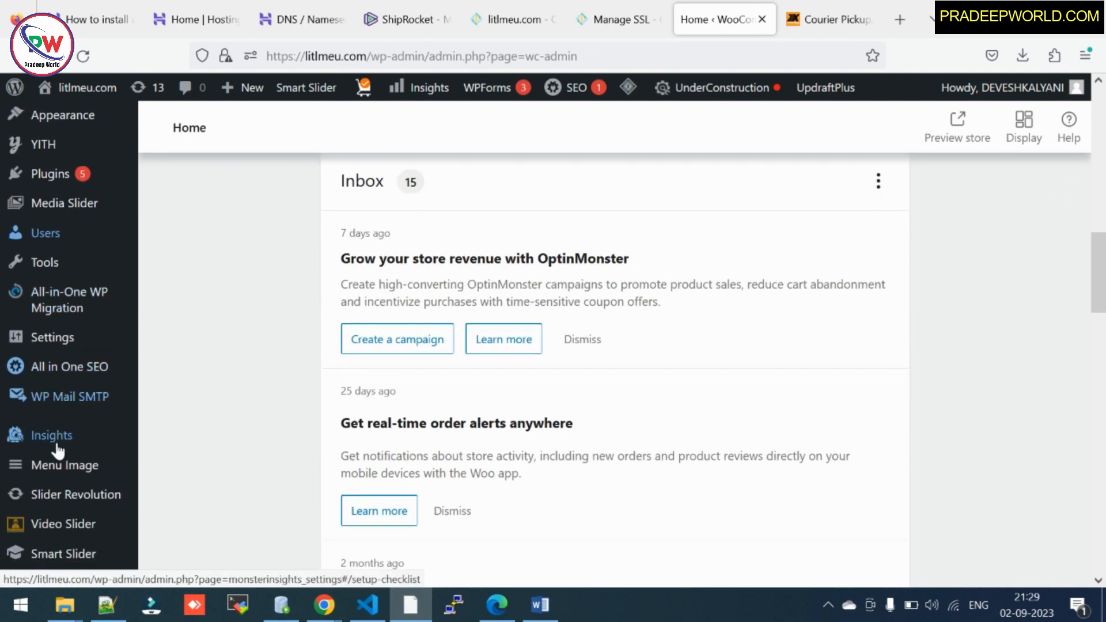
scroll(57, 499, down, 2)
scroll(59, 506, down, 3)
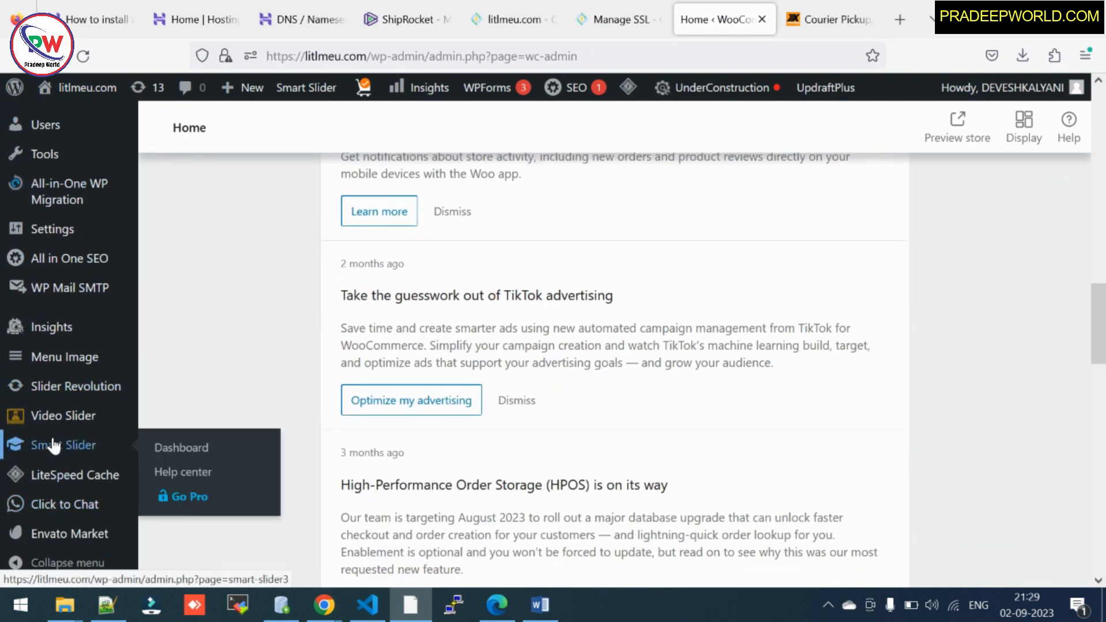
mouse_move(81, 233)
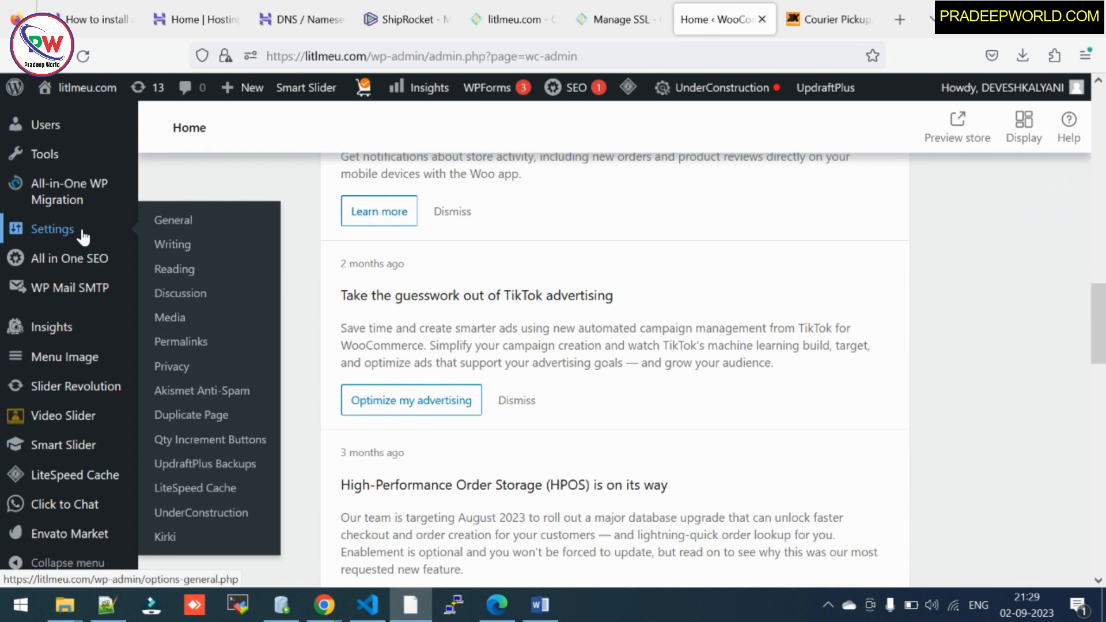
click(197, 468)
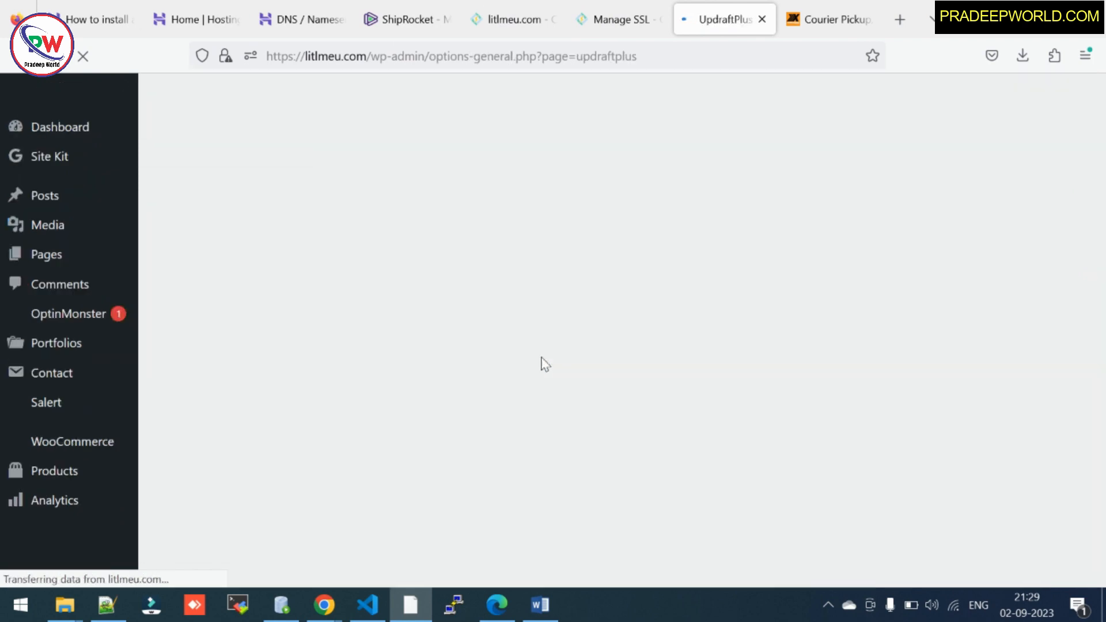
Step: Review the options for taking a new UpdraftPlus backup, including database, files and manual-only deletion, and cancel the dialog
scroll(426, 357, down, 5)
scroll(423, 357, down, 2)
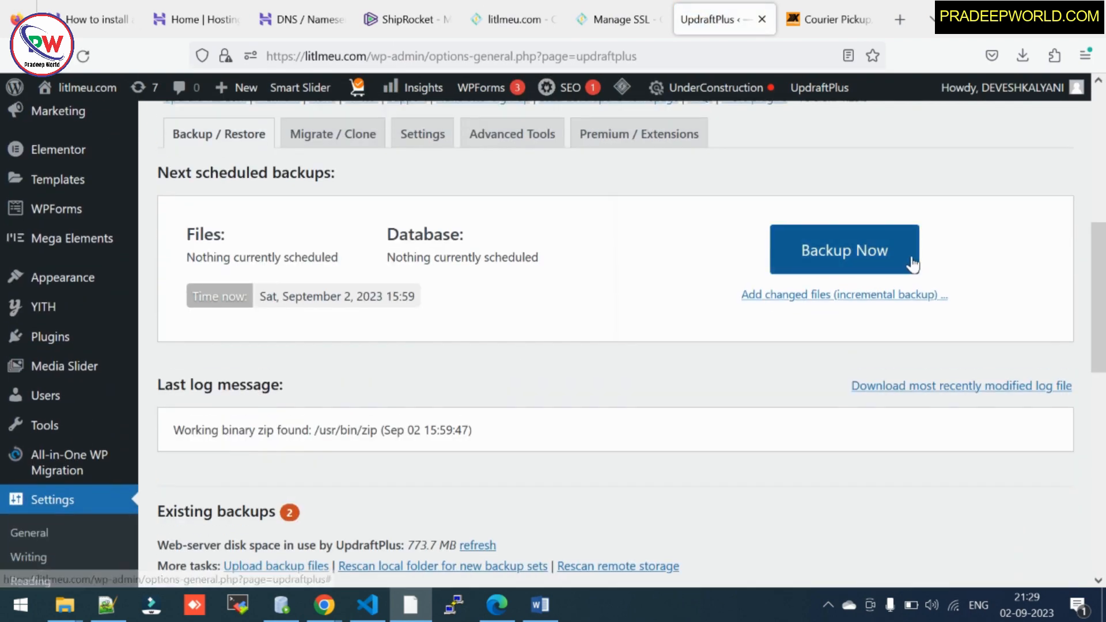
click(820, 264)
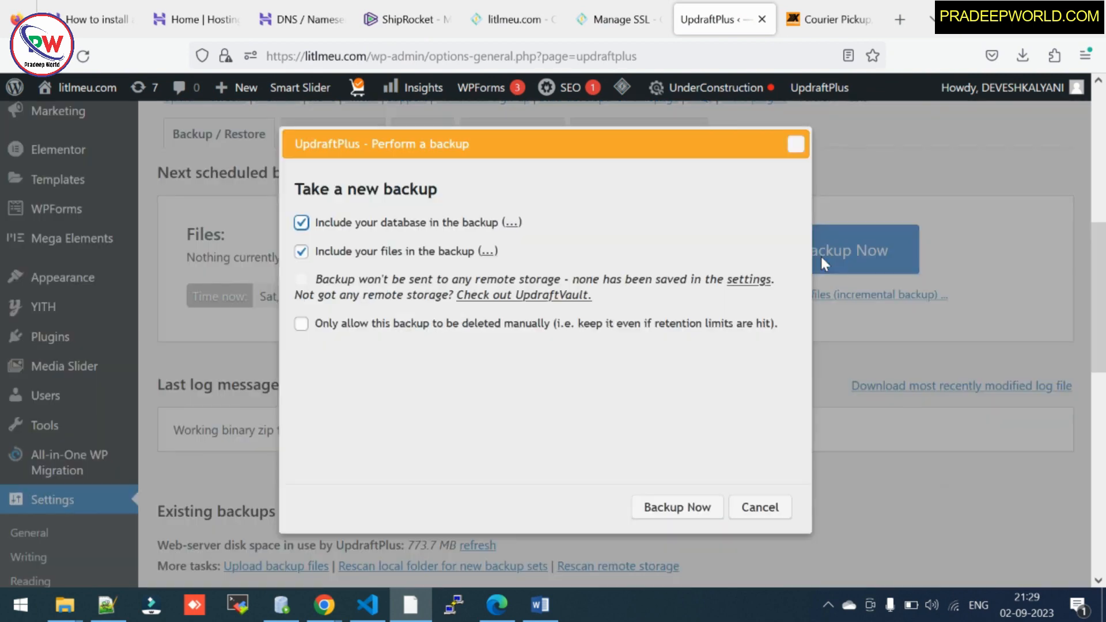
click(301, 324)
click(756, 508)
Step: Prepare the database file of the Aug 12, 2023 9:32 backup for download from the existing backups
scroll(790, 441, down, 5)
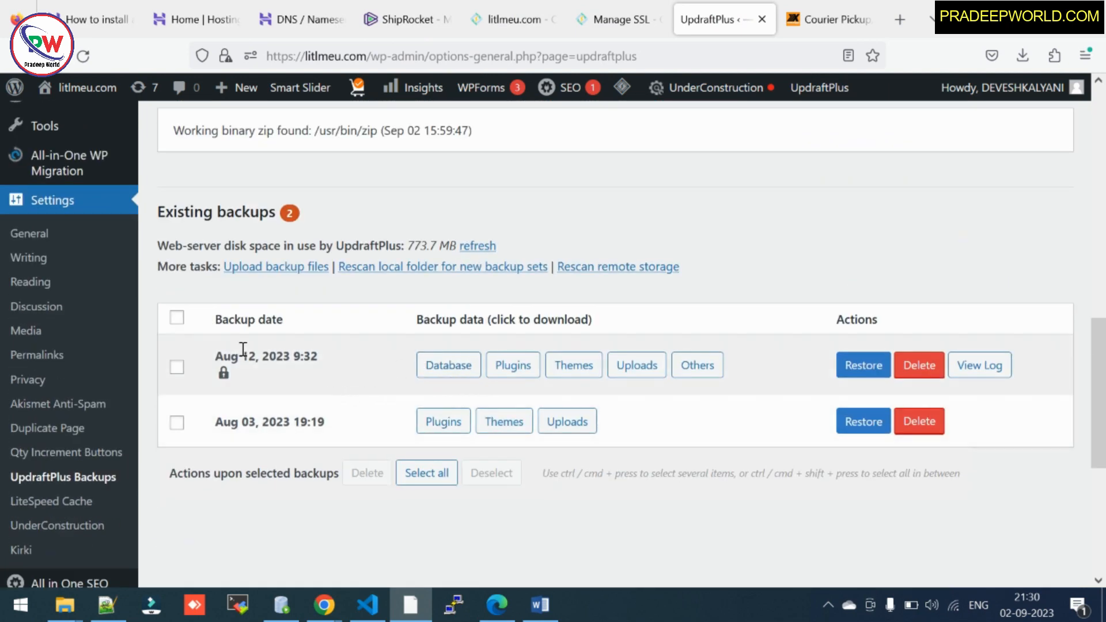
click(437, 371)
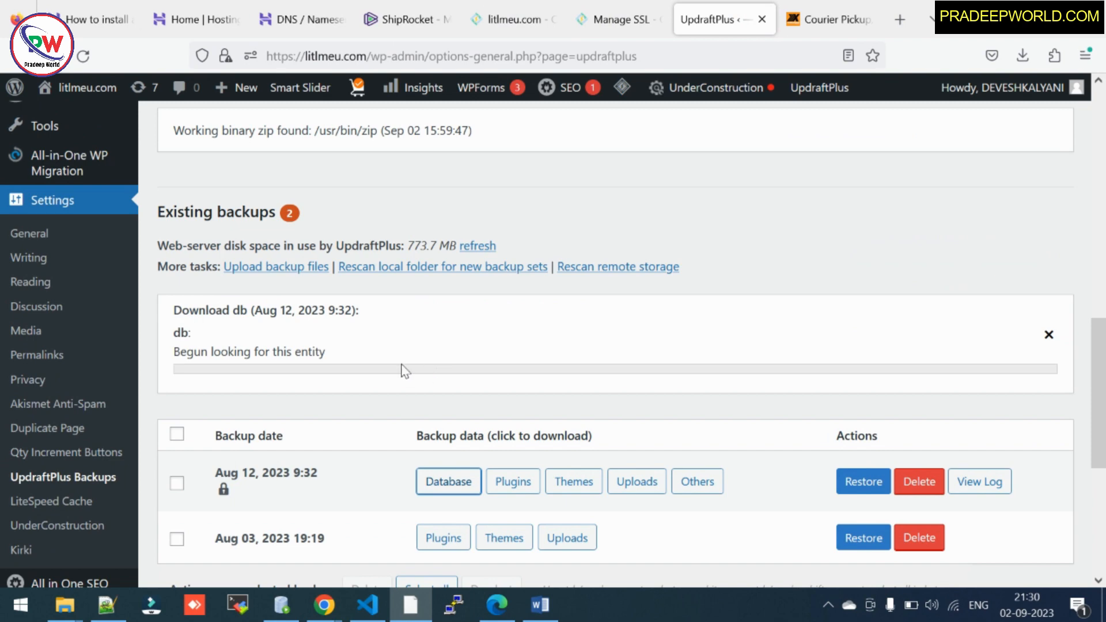
click(1048, 337)
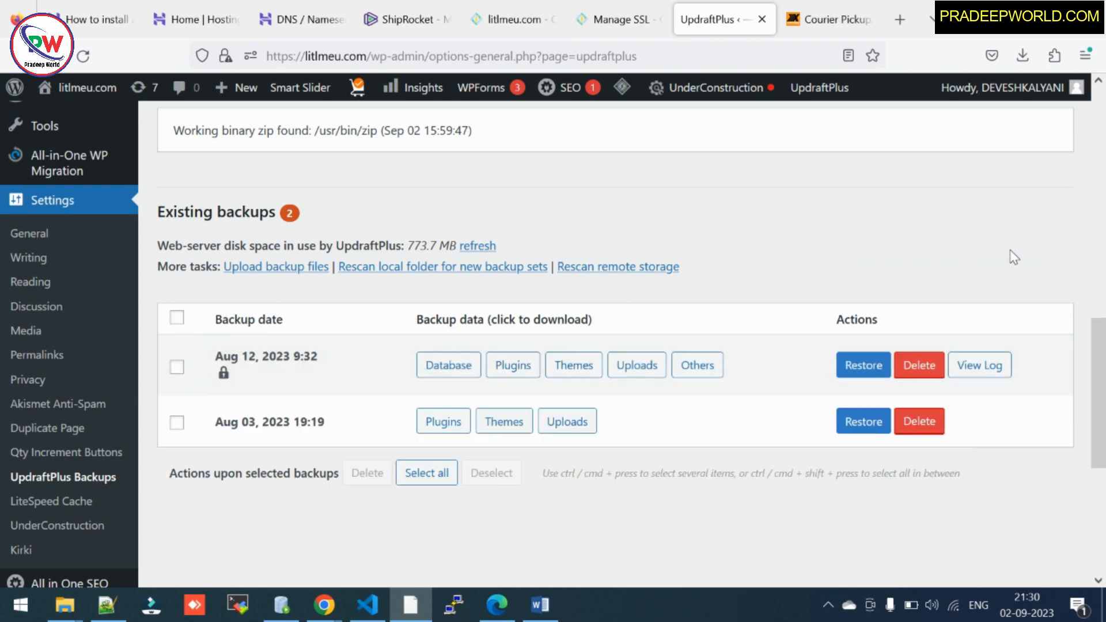
click(456, 365)
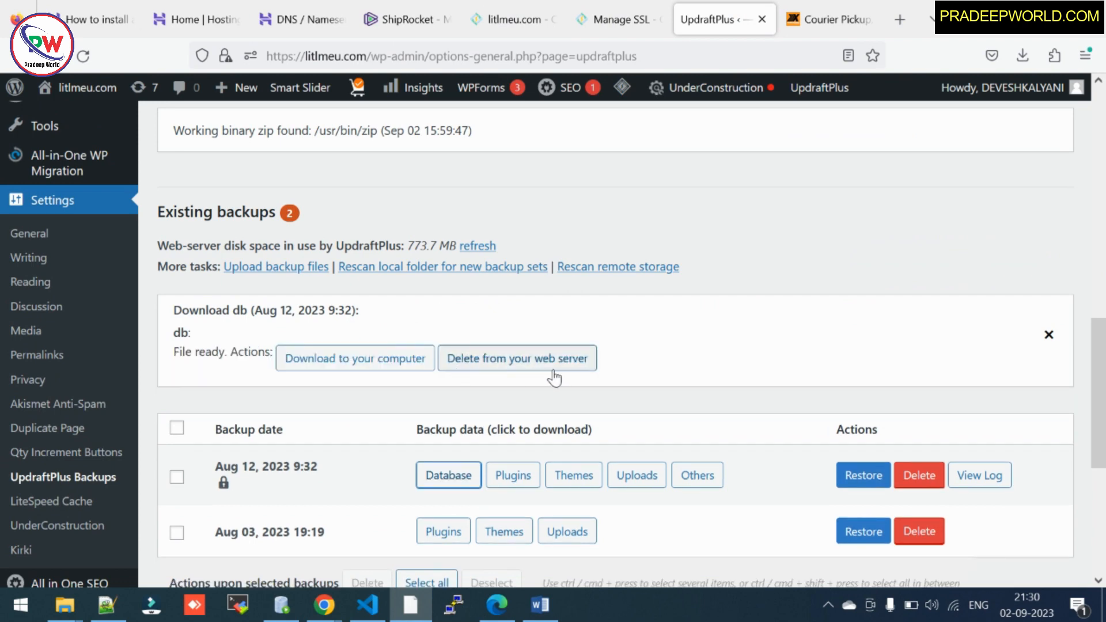
Step: Request the plugins file of the Aug 12, 2023 9:32 backup, and dismiss both the plugins and database download sections
click(518, 483)
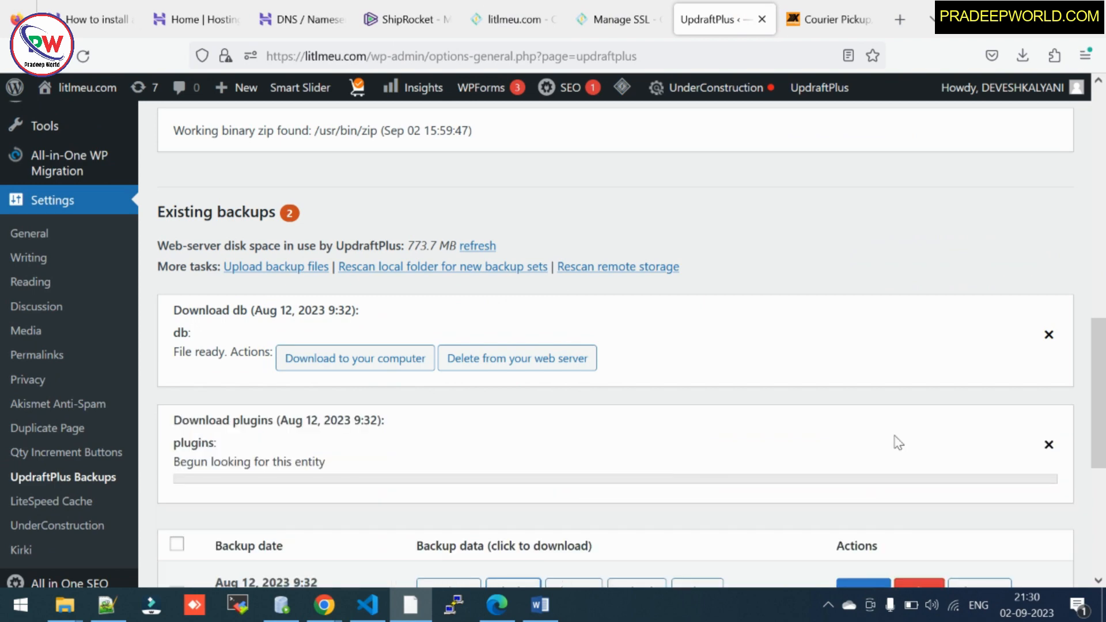
click(1048, 445)
click(1048, 335)
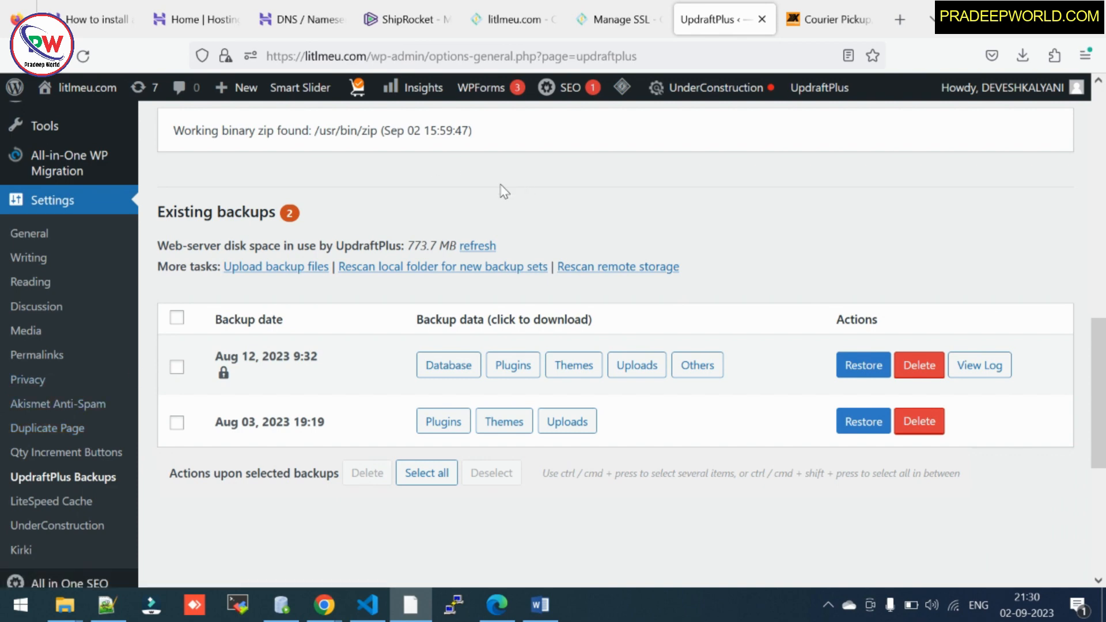
Step: Open the upload area for backup files and select the Aug 12, 2023 9:32 backup among the existing backups
click(291, 268)
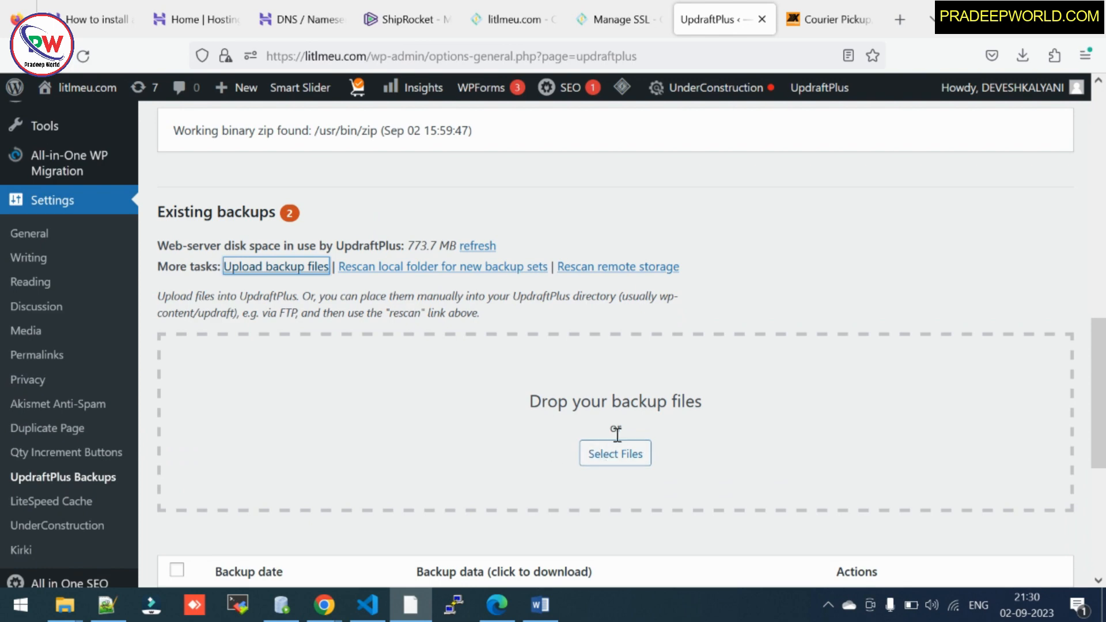
scroll(616, 435, down, 4)
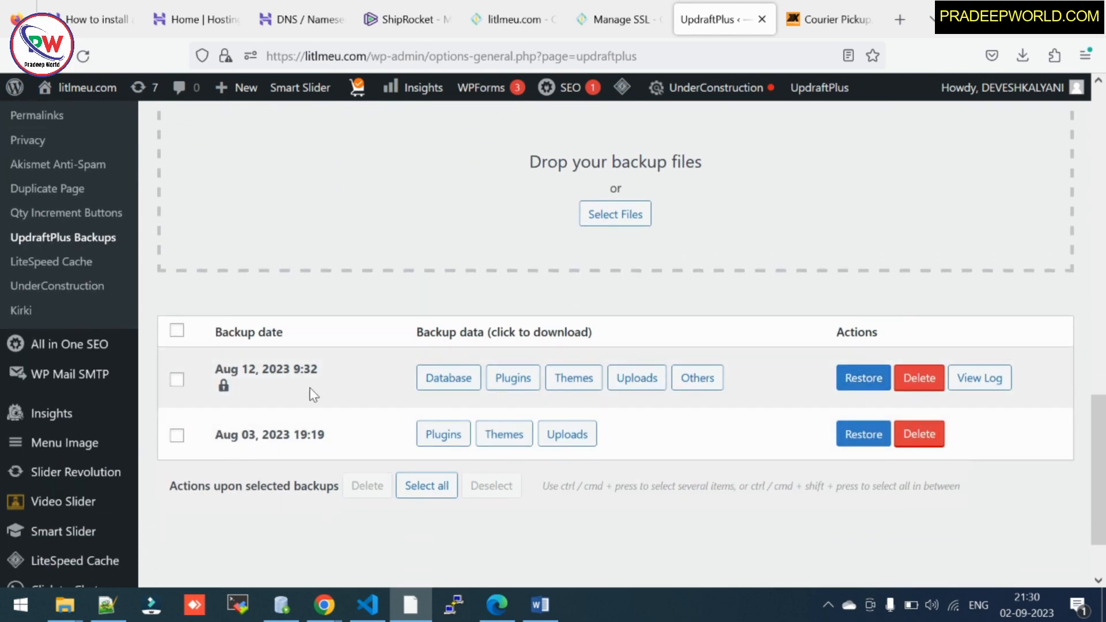
click(177, 380)
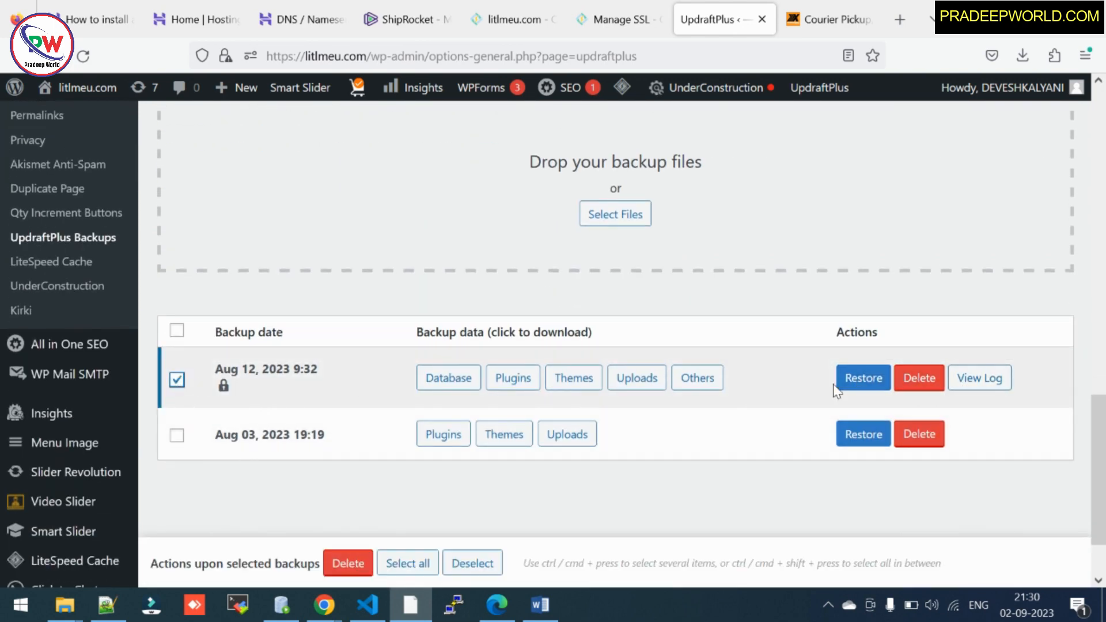
scroll(711, 355, up, 8)
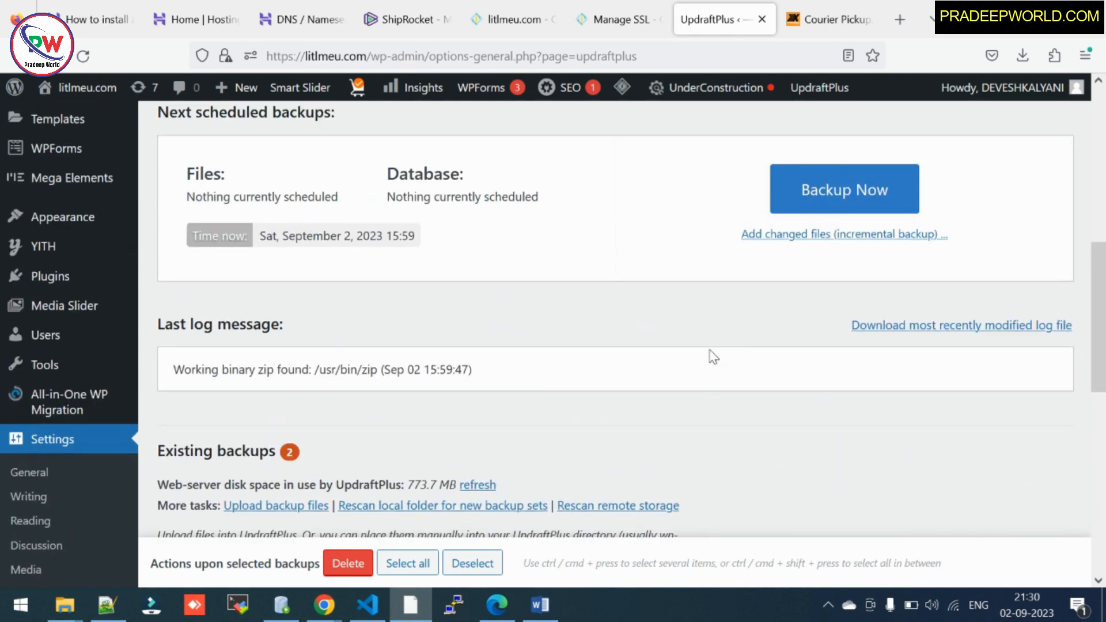
scroll(713, 357, up, 10)
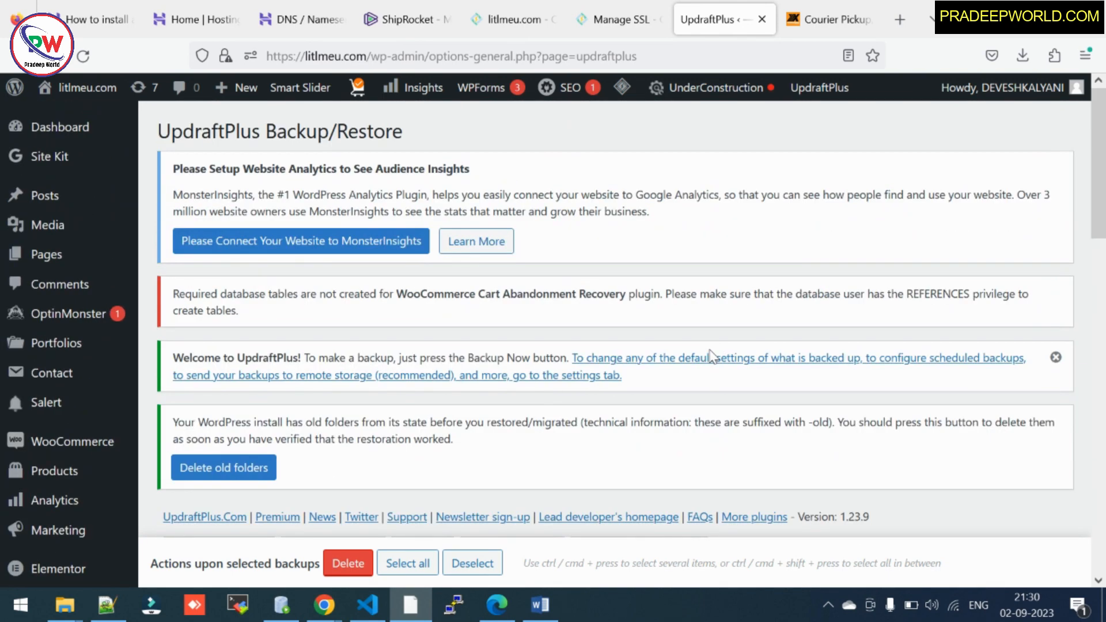